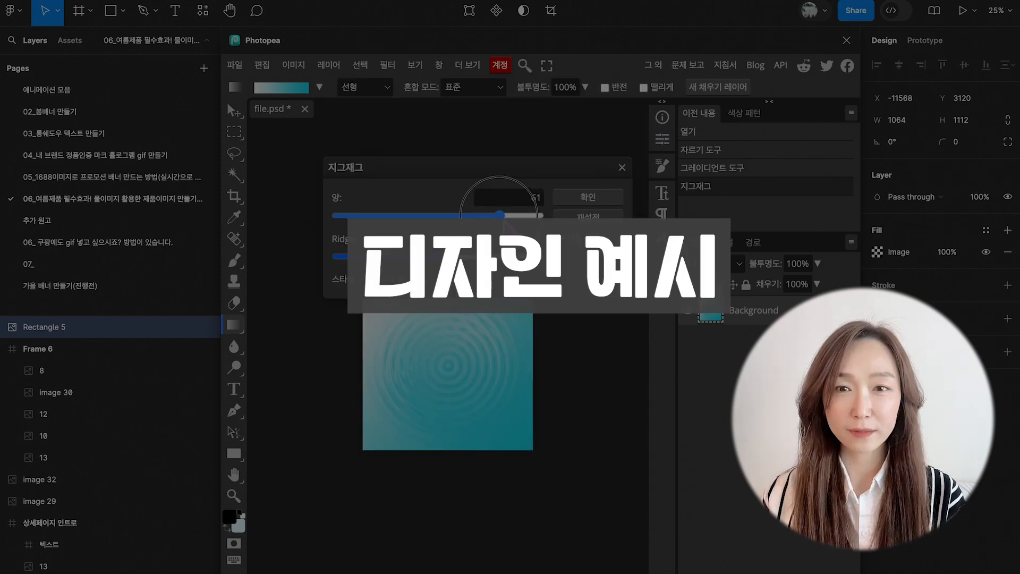
# Step: Apply the Zigzag filter to the gradient image and close Photopea to return to the ripple rectangle in the design
pyautogui.click(588, 197)
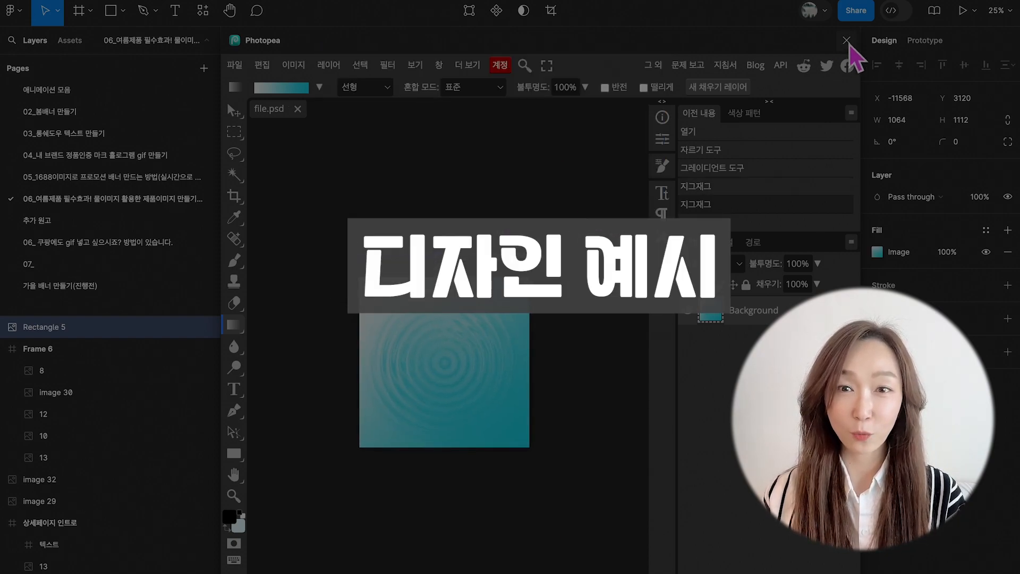
pyautogui.click(847, 41)
pyautogui.press('+')
pyautogui.click(571, 484)
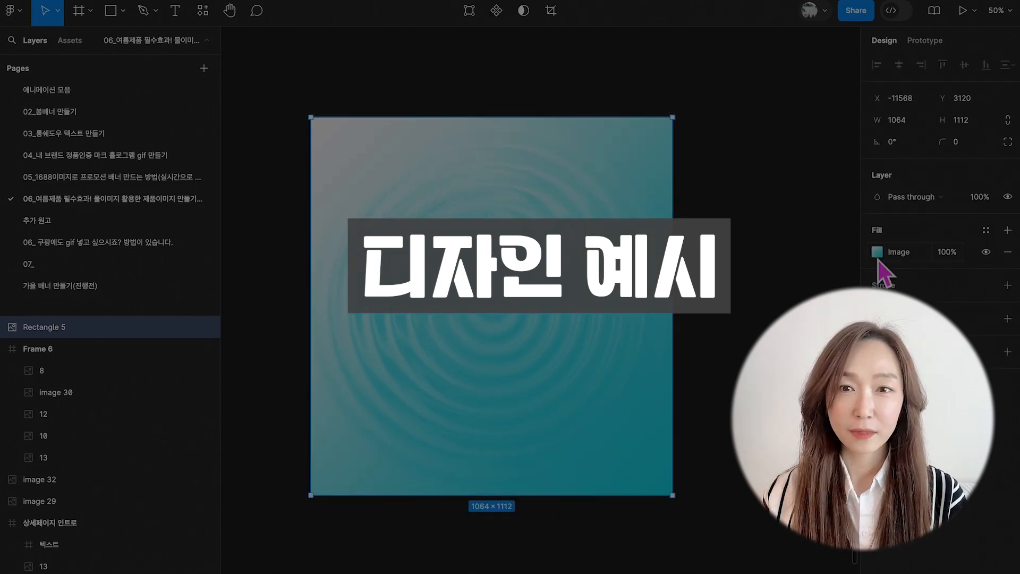
# Step: Run the Filter / effects plugin on the ripple rectangle, add the Perspective effect and reposition its corner points
pyautogui.click(202, 10)
pyautogui.write('fiter')
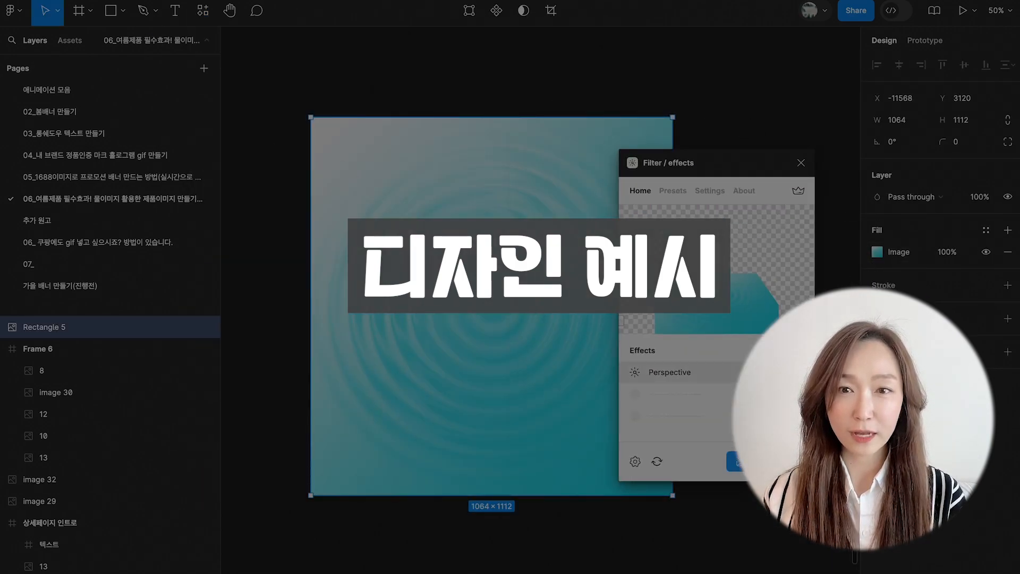
pyautogui.click(647, 445)
pyautogui.moveTo(664, 320); pyautogui.dragTo(653, 322)
pyautogui.moveTo(664, 217); pyautogui.dragTo(698, 250)
pyautogui.moveTo(764, 217); pyautogui.dragTo(768, 321)
pyautogui.moveTo(653, 321); pyautogui.dragTo(650, 323)
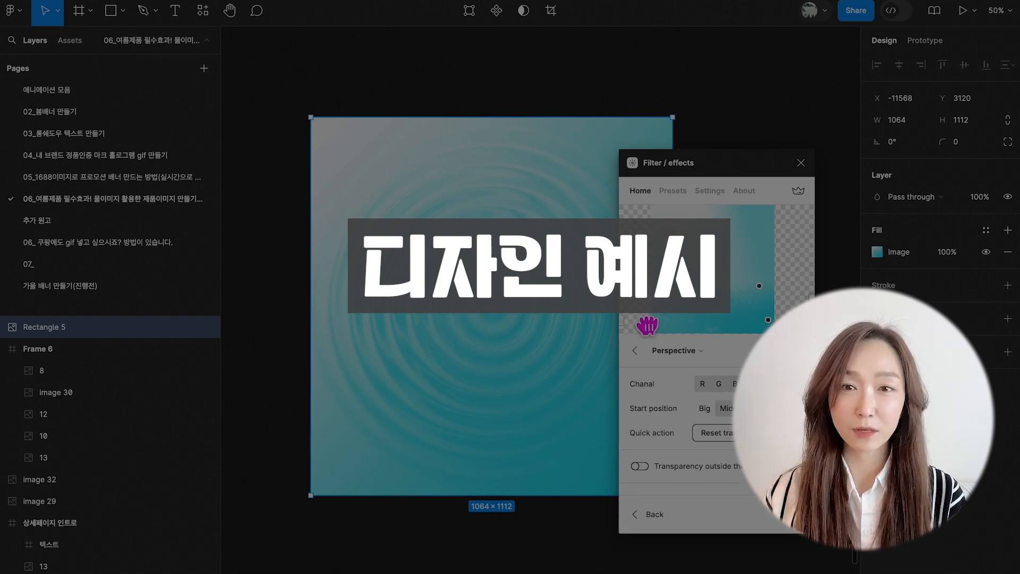
# Step: Set the Perspective effect's start position to Big
pyautogui.click(706, 410)
pyautogui.scroll(-3, 712, 372)
pyautogui.click(672, 481)
pyautogui.write('30%')
pyautogui.click(698, 455)
pyautogui.scroll(2, 762, 270)
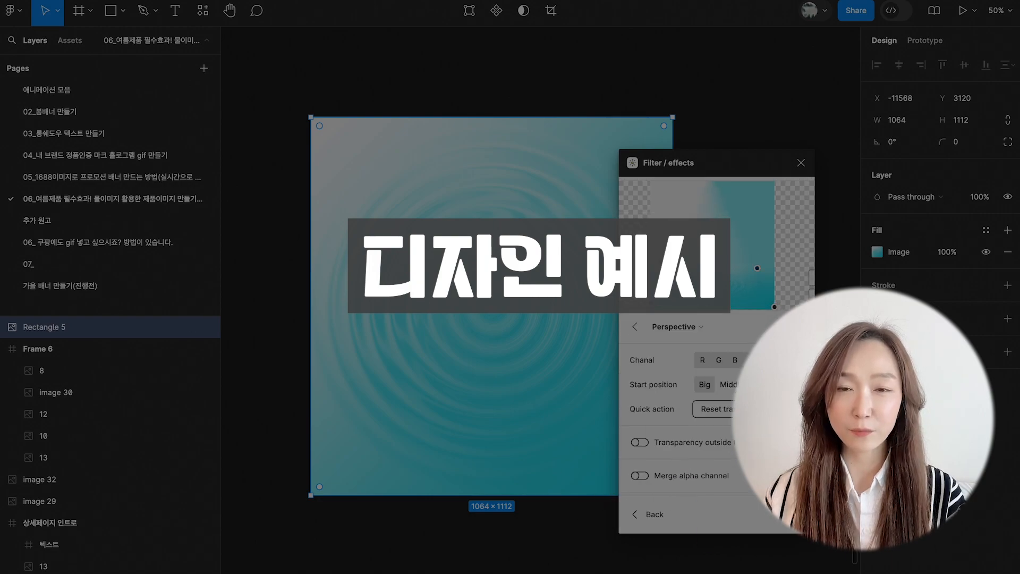
# Step: Finish adjusting the perspective of the ripple image and output the result as a new image rectangle
pyautogui.click(638, 332)
pyautogui.click(747, 350)
pyautogui.click(686, 325)
pyautogui.click(784, 514)
pyautogui.click(768, 513)
pyautogui.moveTo(664, 426); pyautogui.dragTo(749, 383)
pyautogui.moveTo(666, 281); pyautogui.dragTo(633, 319)
# Step: Move the perspective ripple image into Frame 6, over the shoe and water splashes
pyautogui.press('-')
pyautogui.moveTo(534, 303); pyautogui.dragTo(733, 303)
pyautogui.click(440, 171)
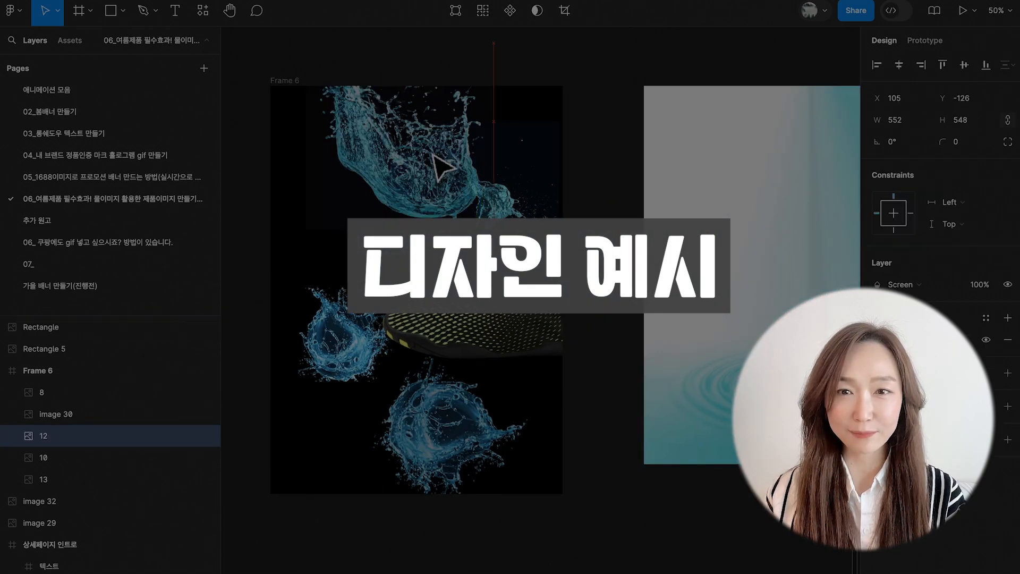
pyautogui.click(500, 319)
pyautogui.click(287, 79)
pyautogui.moveTo(830, 263); pyautogui.dragTo(427, 312)
# Step: Send the ripple image to the back of Frame 6 and move the shoe down onto the ripples
pyautogui.scroll(-1, 427, 311)
pyautogui.press('Tab')
pyautogui.click(526, 298)
pyautogui.press('[')
pyautogui.moveTo(599, 288); pyautogui.dragTo(523, 388)
pyautogui.click(287, 106)
pyautogui.scroll(2, 364, 128)
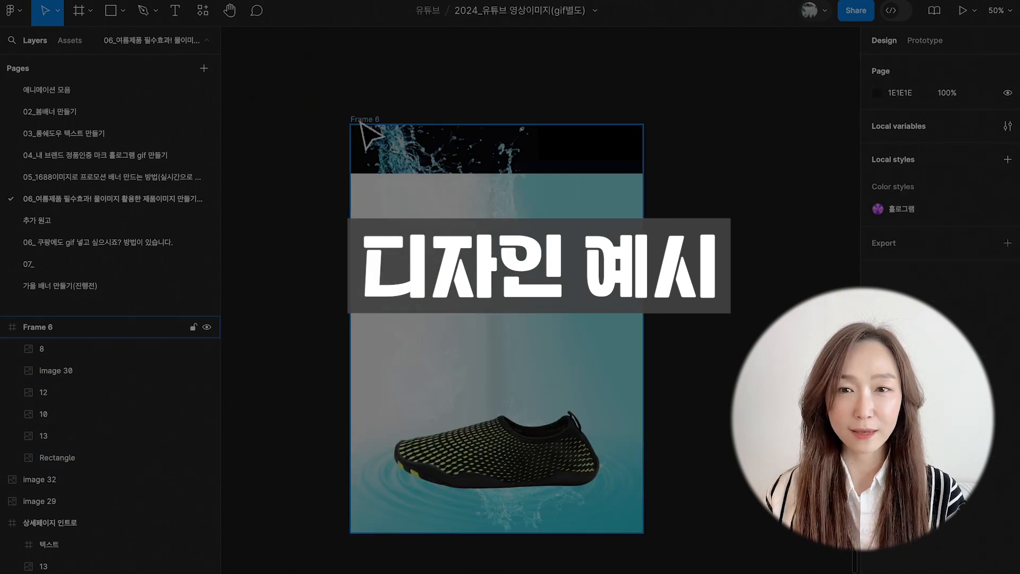
# Step: Draw a rectangle 860 by 532 across the upper part of Frame 6 and give it a linear gradient fill
pyautogui.click(365, 119)
pyautogui.click(883, 362)
pyautogui.click(704, 59)
pyautogui.click(479, 372)
pyautogui.click(123, 10)
pyautogui.click(127, 46)
pyautogui.moveTo(351, 124); pyautogui.dragTo(643, 305)
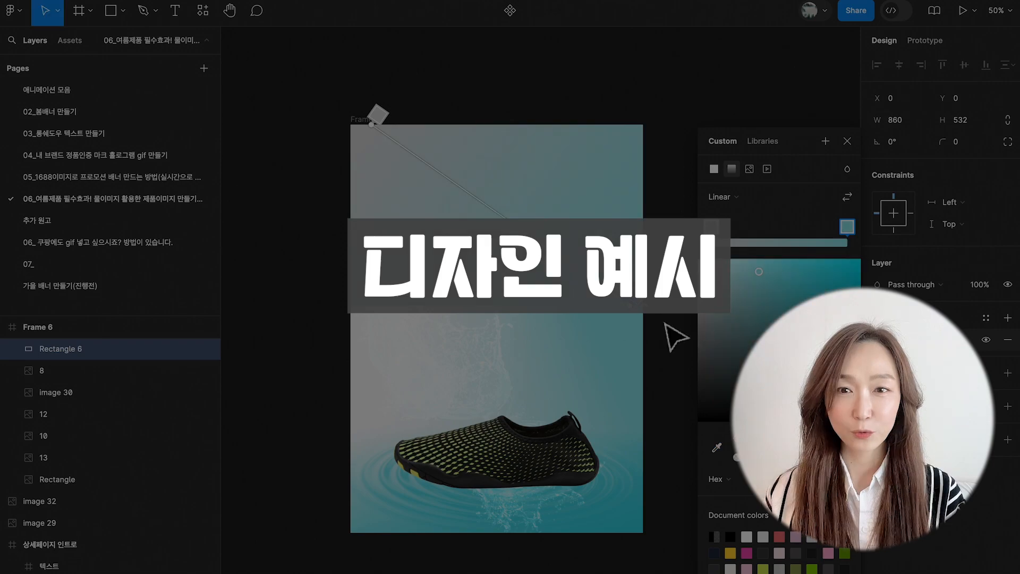
# Step: Adjust the direction of the linear gradient on the rectangle covering the upper part of Frame 6
pyautogui.moveTo(451, 215); pyautogui.dragTo(489, 231)
pyautogui.click(552, 273)
pyautogui.moveTo(559, 262); pyautogui.dragTo(584, 272)
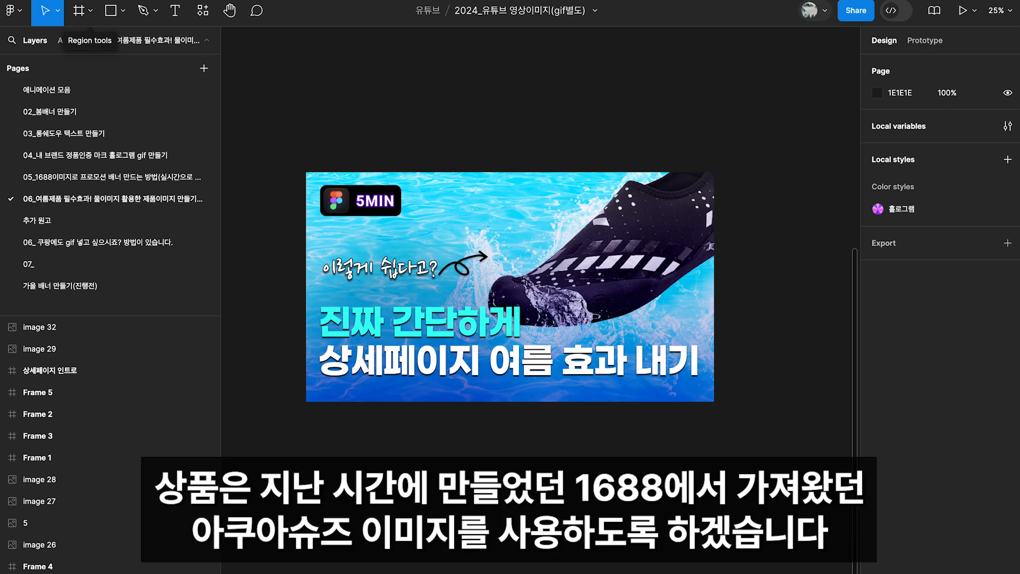
# Step: Draw a rectangle about 1685 by 1274 on an empty area of the canvas
pyautogui.click(75, 185)
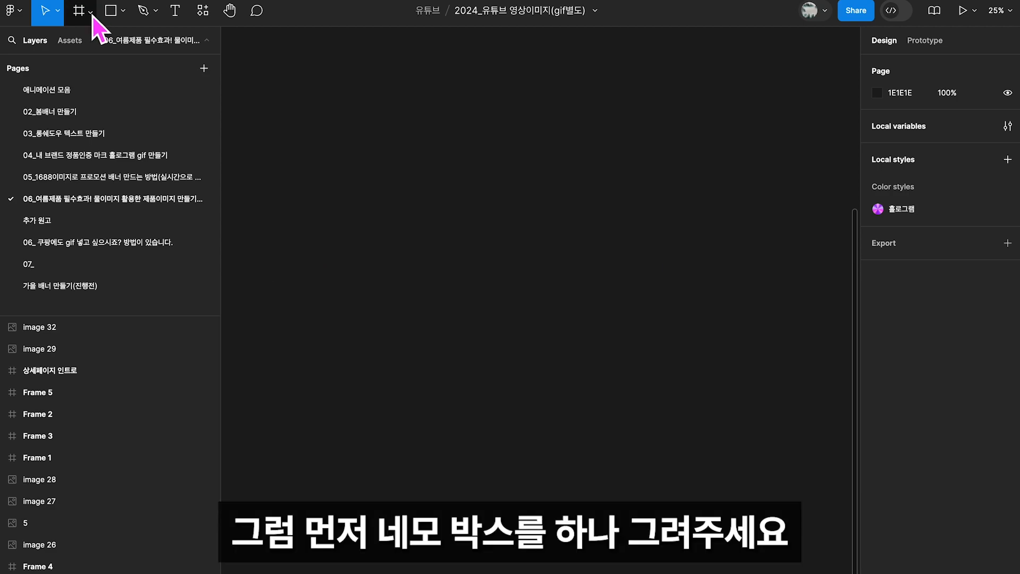
pyautogui.click(124, 11)
pyautogui.click(127, 45)
pyautogui.moveTo(368, 167); pyautogui.dragTo(654, 383)
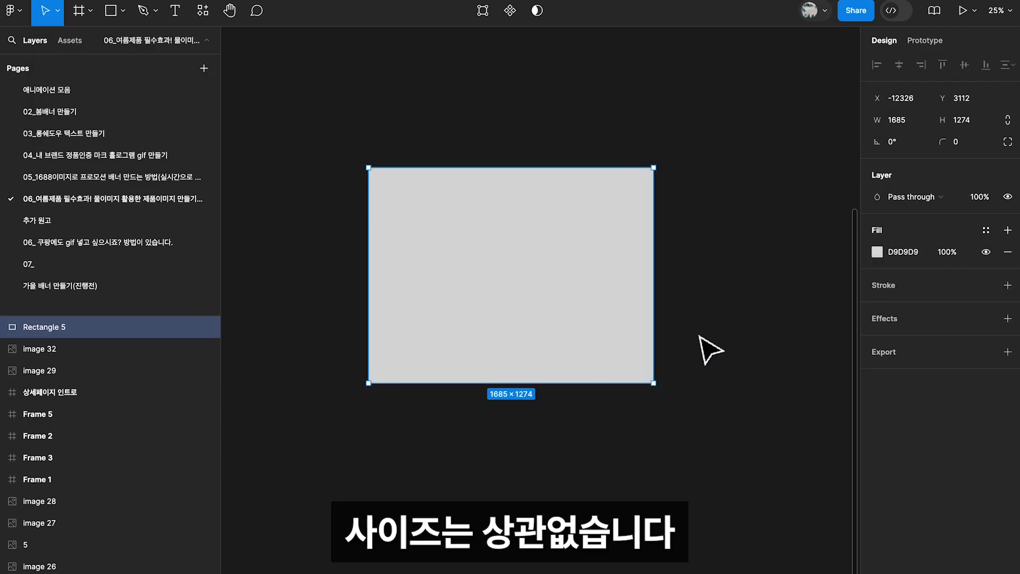
# Step: Change the new rectangle's fill from a solid colour to an image fill and close the fill settings
pyautogui.click(878, 252)
pyautogui.click(750, 245)
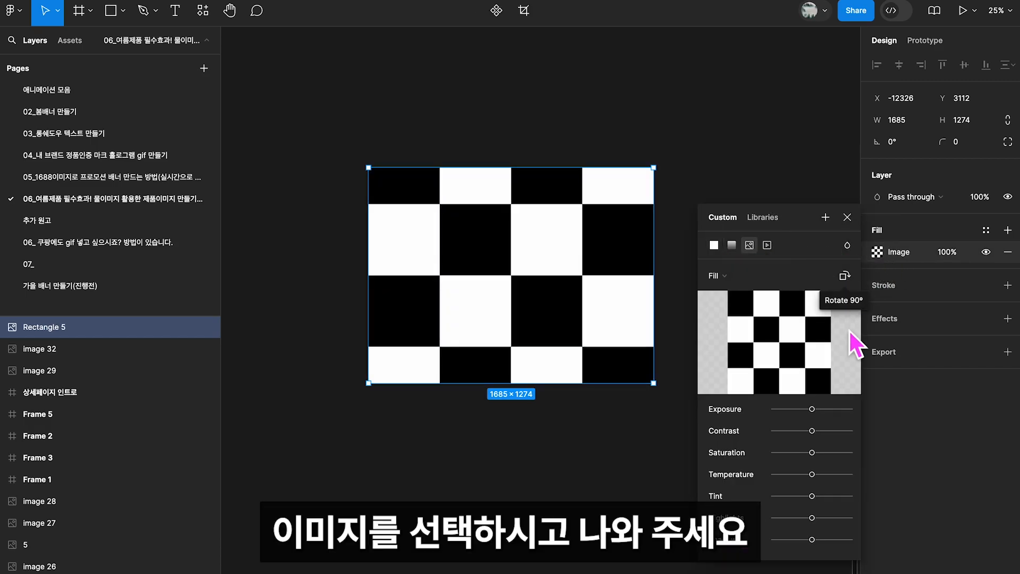
pyautogui.click(851, 219)
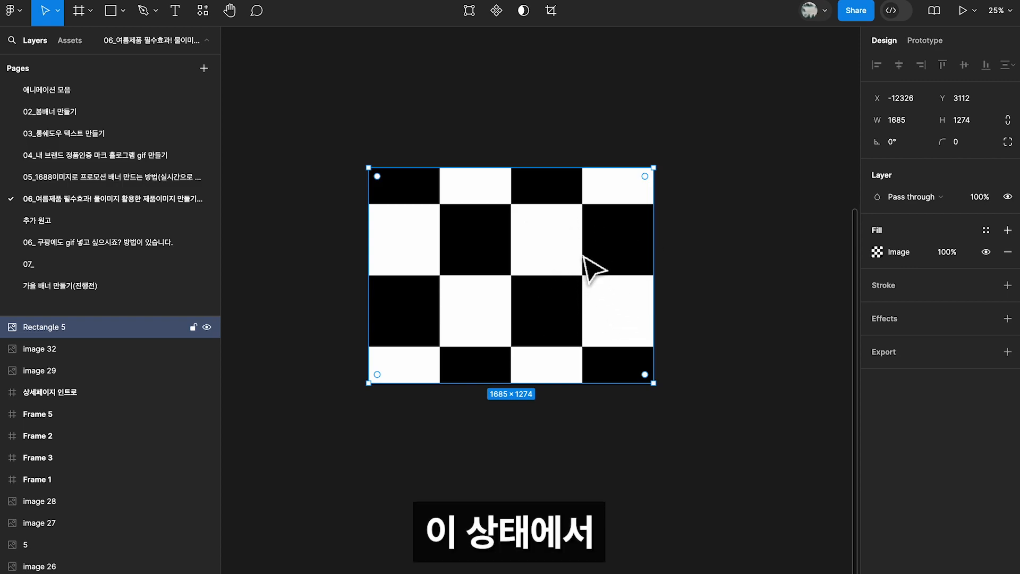
# Step: Search the plugins for "photo" and run Photopea on the selected rectangle
pyautogui.click(206, 13)
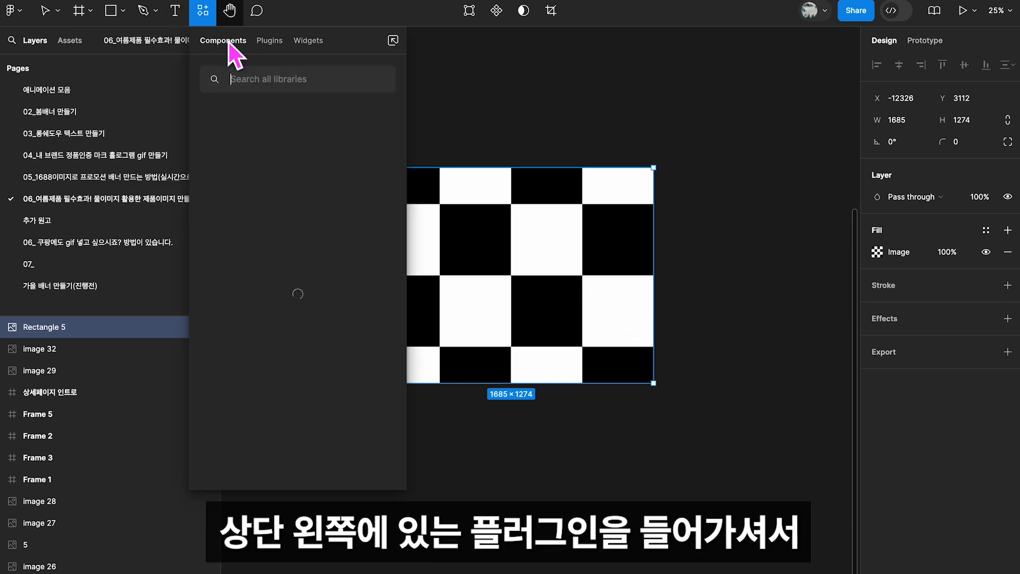
pyautogui.click(271, 42)
pyautogui.click(275, 84)
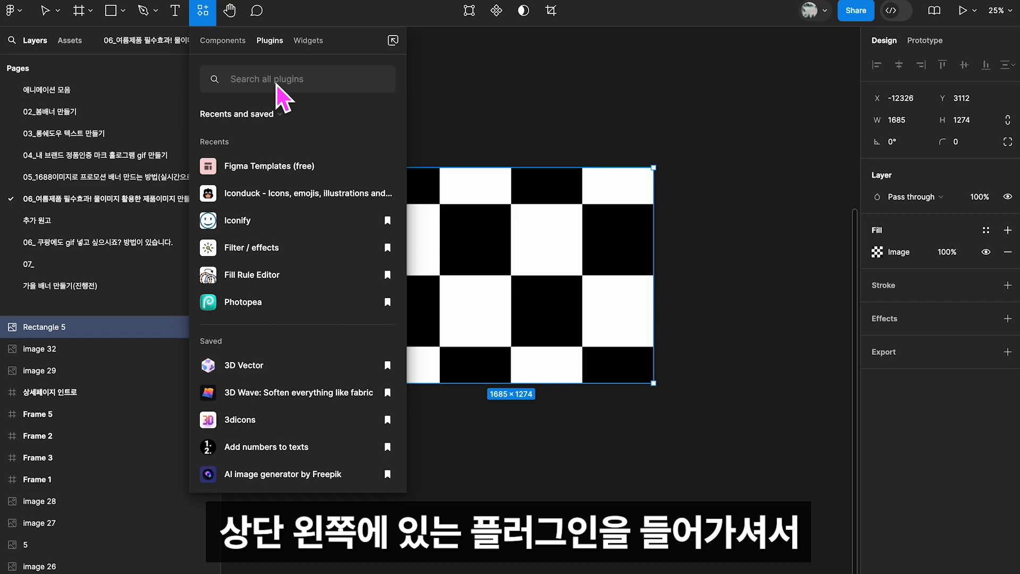
pyautogui.write('ㅍㅌ')
pyautogui.press('BackSpace')
pyautogui.press('BackSpace')
pyautogui.write('photo')
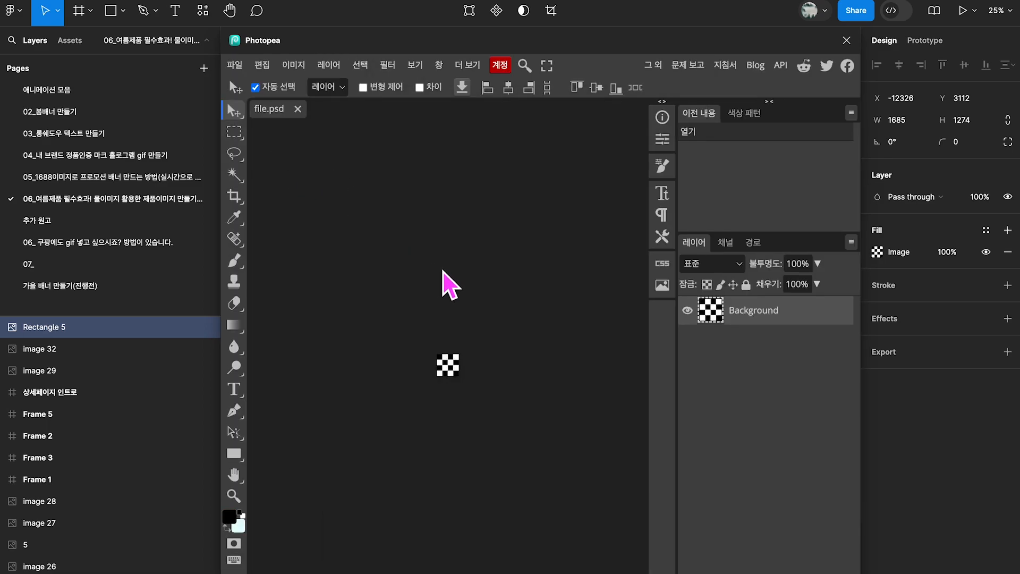
# Step: Activate the Crop tool on the checkerboard image and set its mode to fixed size (고정 크기)
pyautogui.click(234, 495)
pyautogui.moveTo(446, 386); pyautogui.dragTo(505, 419)
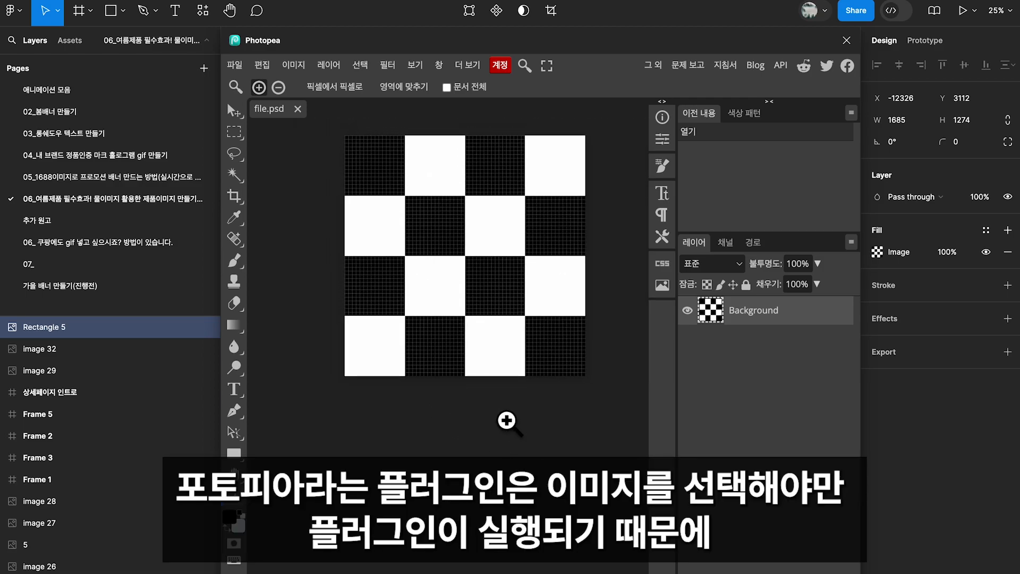
pyautogui.moveTo(476, 319); pyautogui.dragTo(460, 353)
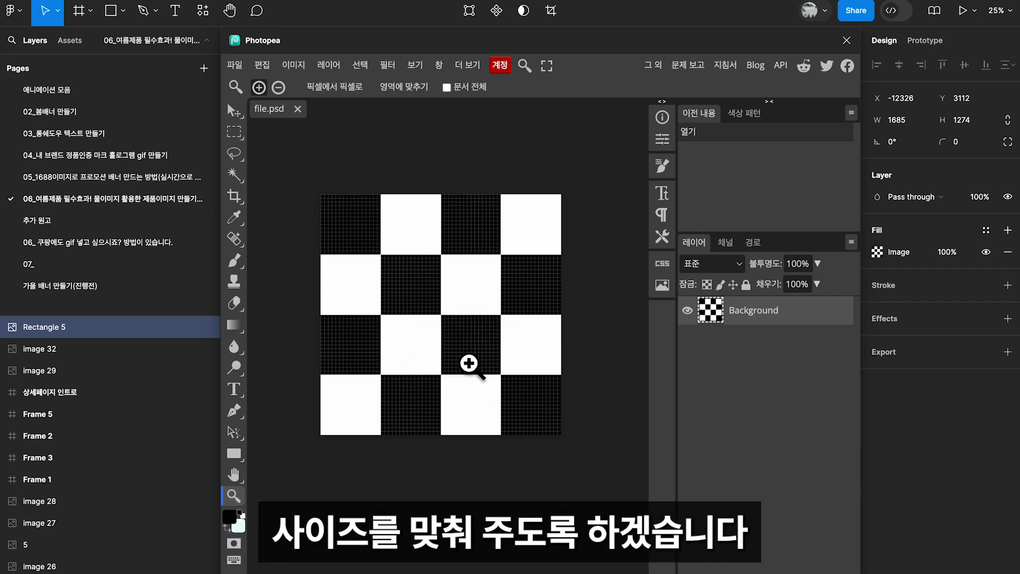
pyautogui.click(242, 199)
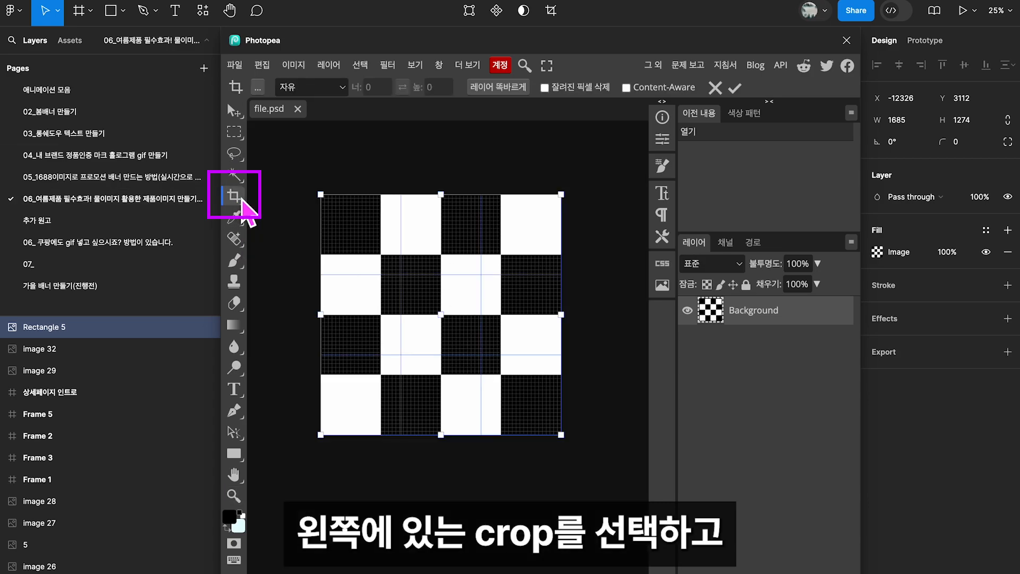
pyautogui.click(311, 89)
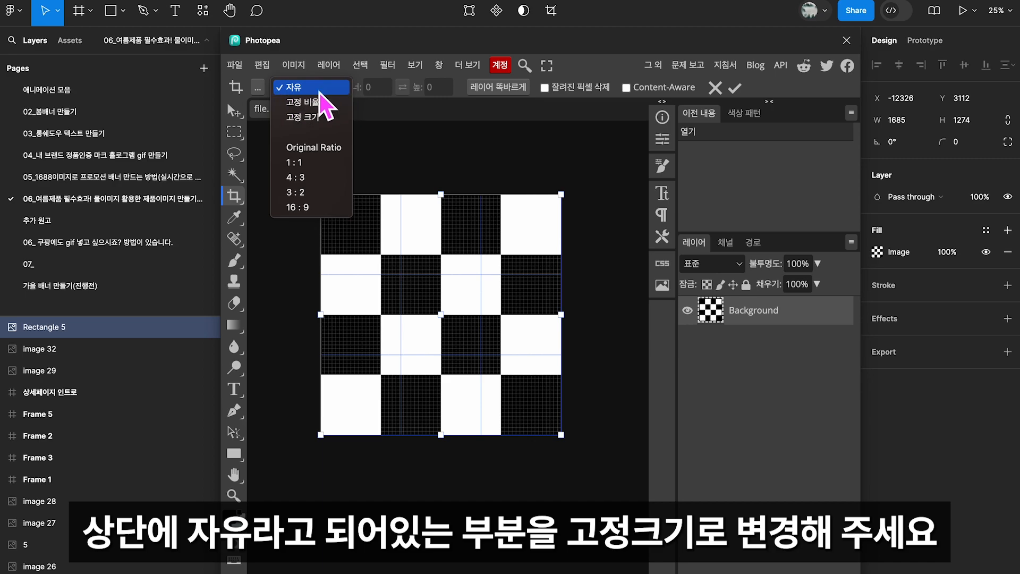
pyautogui.click(324, 121)
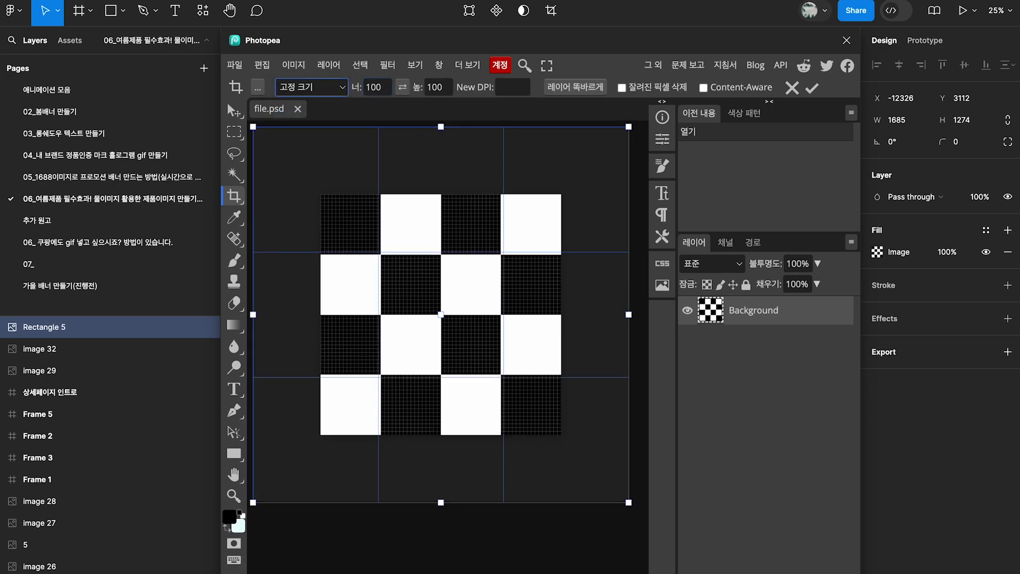
# Step: Set the crop width and height to 500 by 500 and apply the crop to enlarge the canvas
pyautogui.click(386, 89)
pyautogui.doubleClick(380, 88)
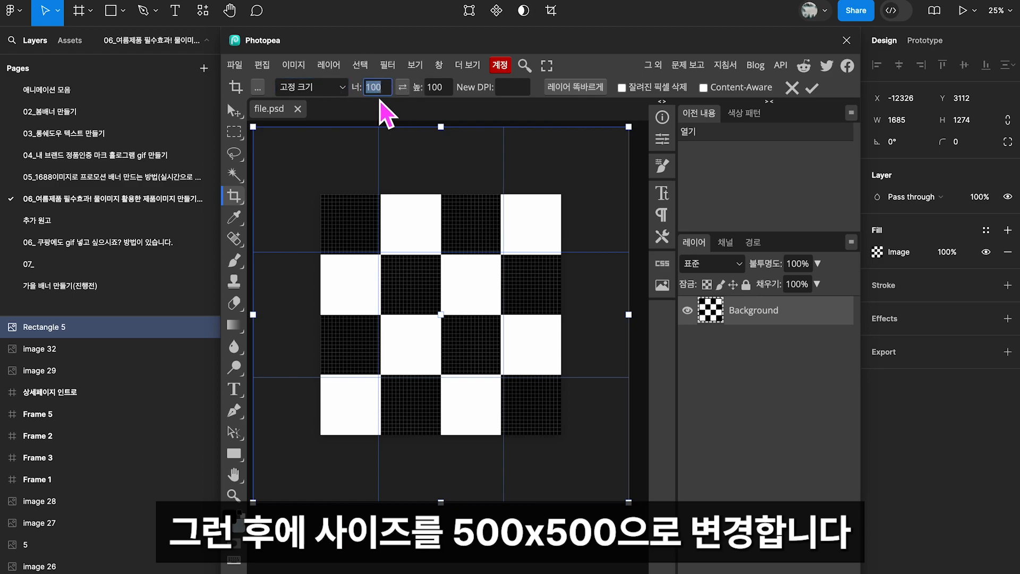
pyautogui.write('500')
pyautogui.doubleClick(432, 88)
pyautogui.write('5')
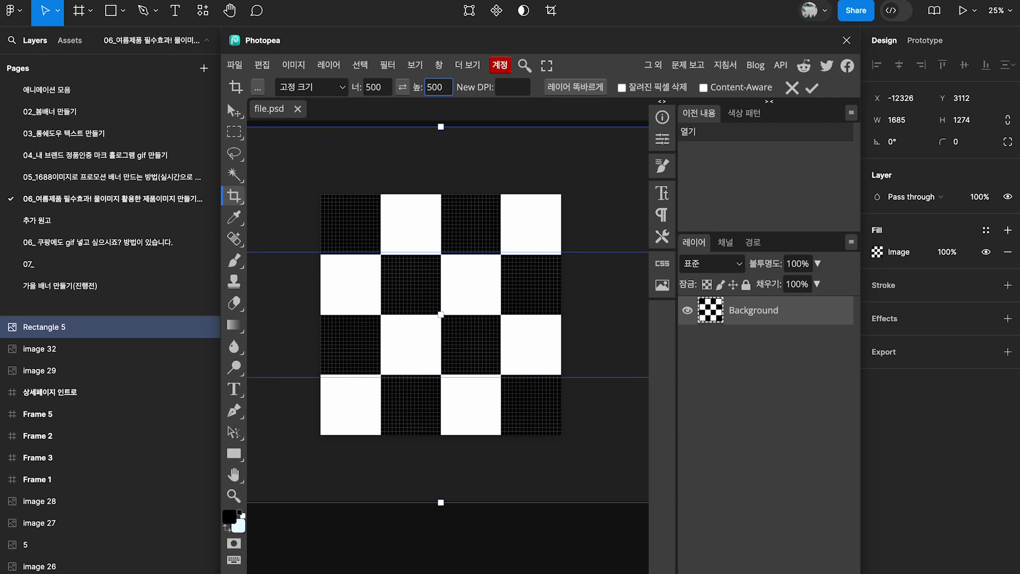
pyautogui.write('00')
pyautogui.press('Return')
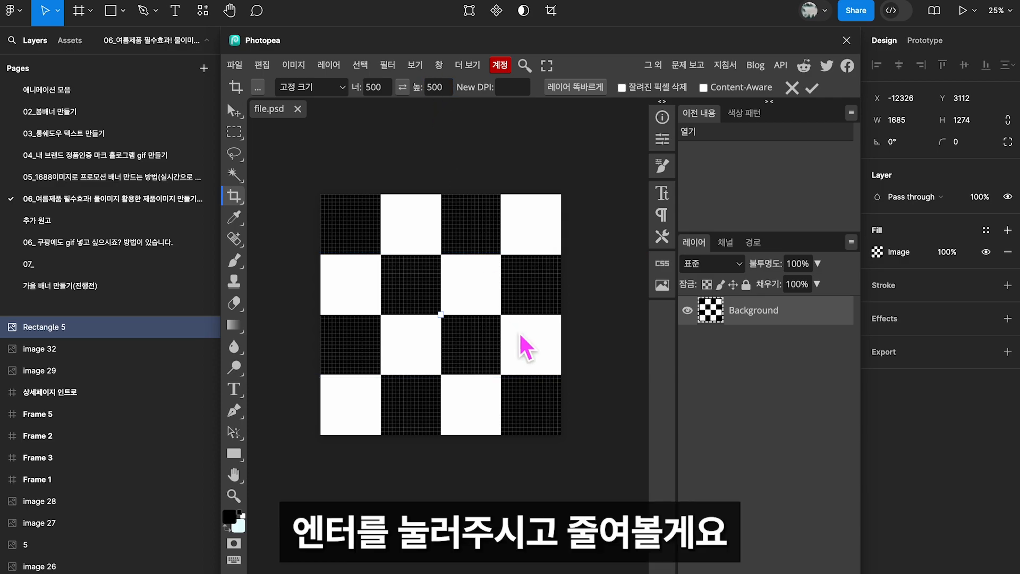
pyautogui.hotkey('ctrl', '-')
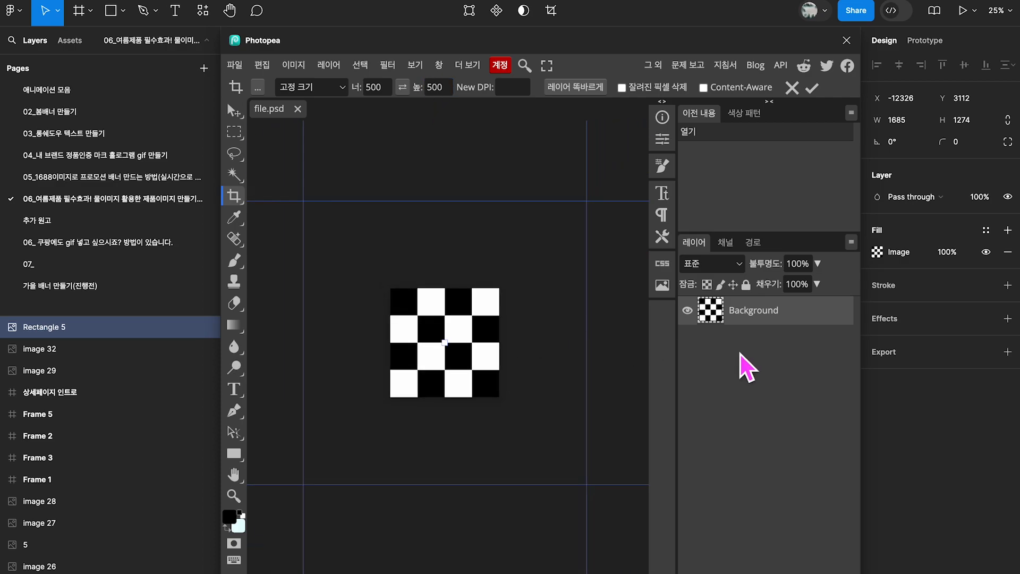
pyautogui.press('Return')
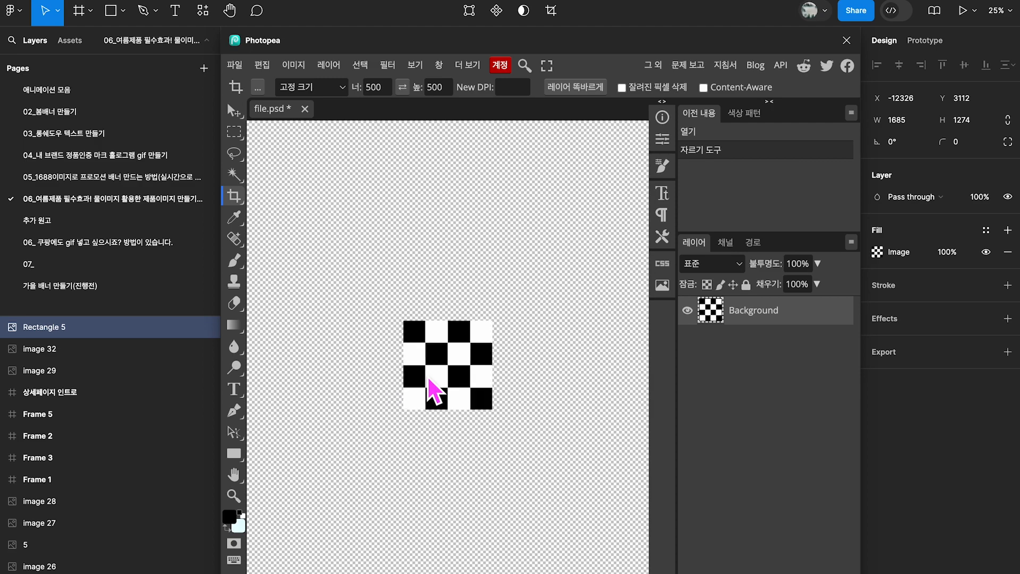
pyautogui.hotkey('ctrl', '-')
pyautogui.hotkey('ctrl', '-')
pyautogui.hotkey('ctrl', '-')
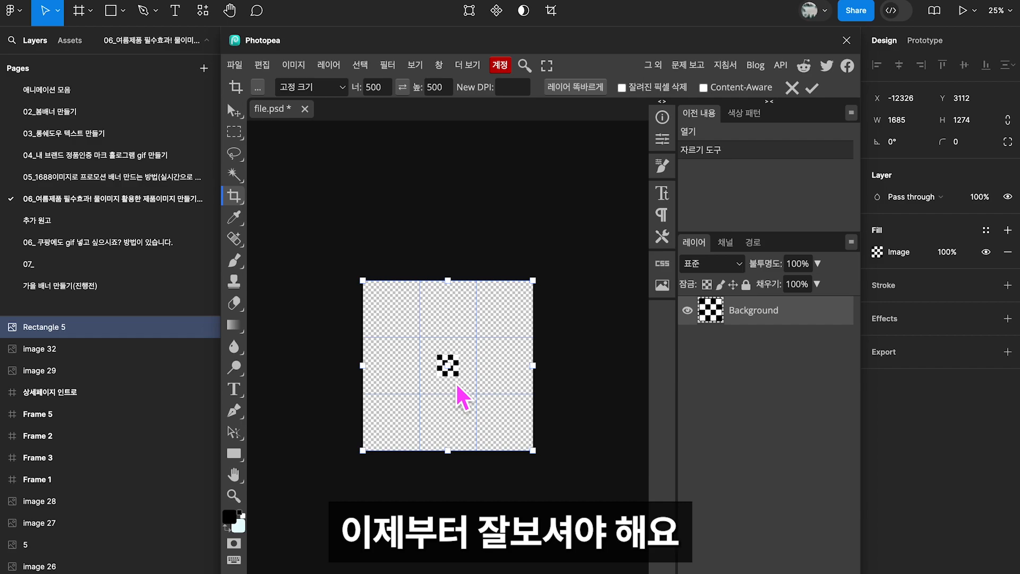
# Step: Activate the Gradient tool, open the gradient for editing and set its starting colour stop to white
pyautogui.click(241, 328)
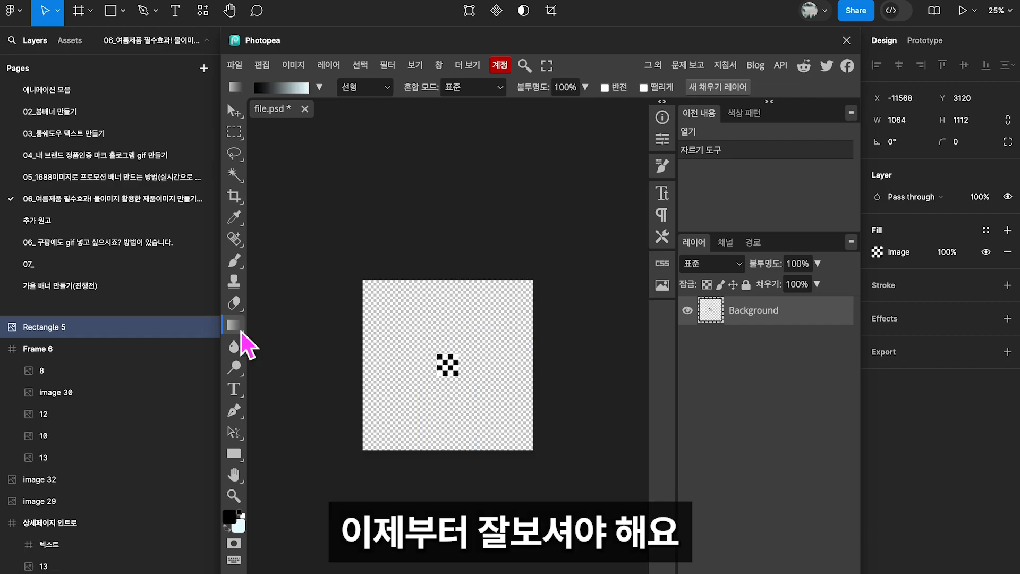
pyautogui.click(295, 91)
pyautogui.click(342, 340)
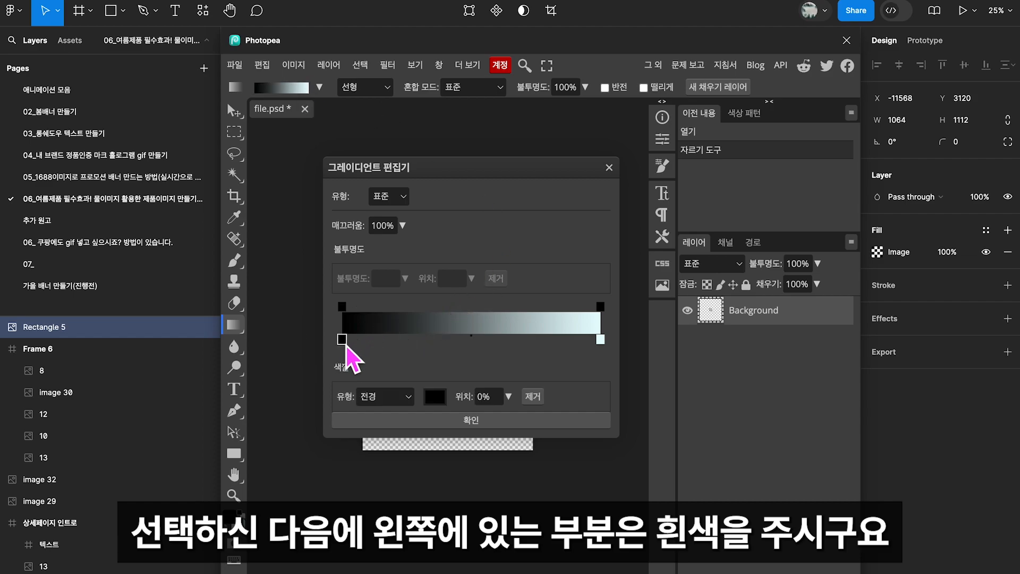
pyautogui.click(433, 398)
pyautogui.moveTo(478, 316); pyautogui.dragTo(417, 294)
pyautogui.click(717, 298)
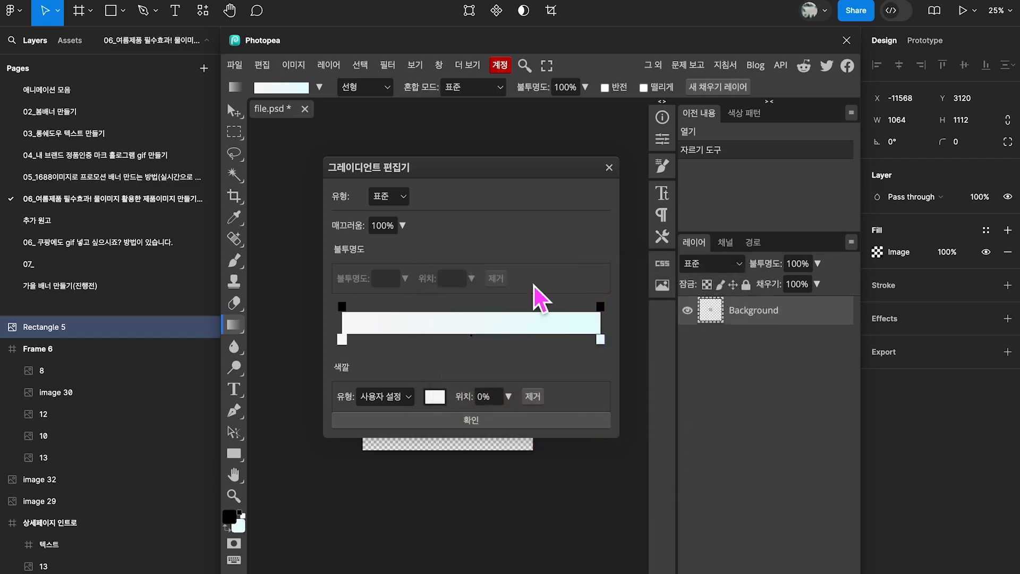
# Step: Set the gradient's end colour stop to emerald #15d6e8 and fill the canvas diagonally from upper left to lower right
pyautogui.click(601, 339)
pyautogui.click(435, 396)
pyautogui.moveTo(537, 321); pyautogui.dragTo(585, 309)
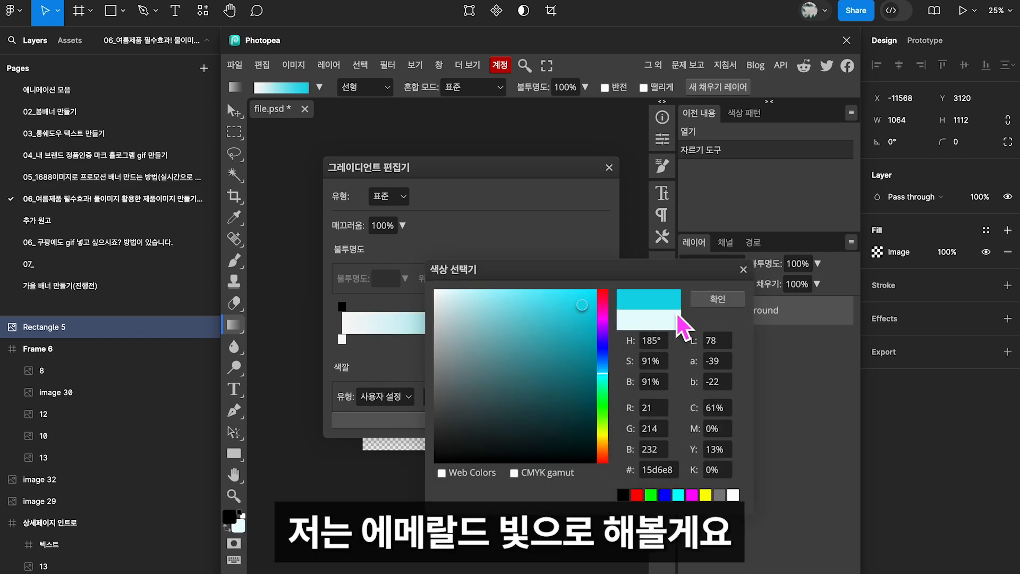
pyautogui.click(724, 301)
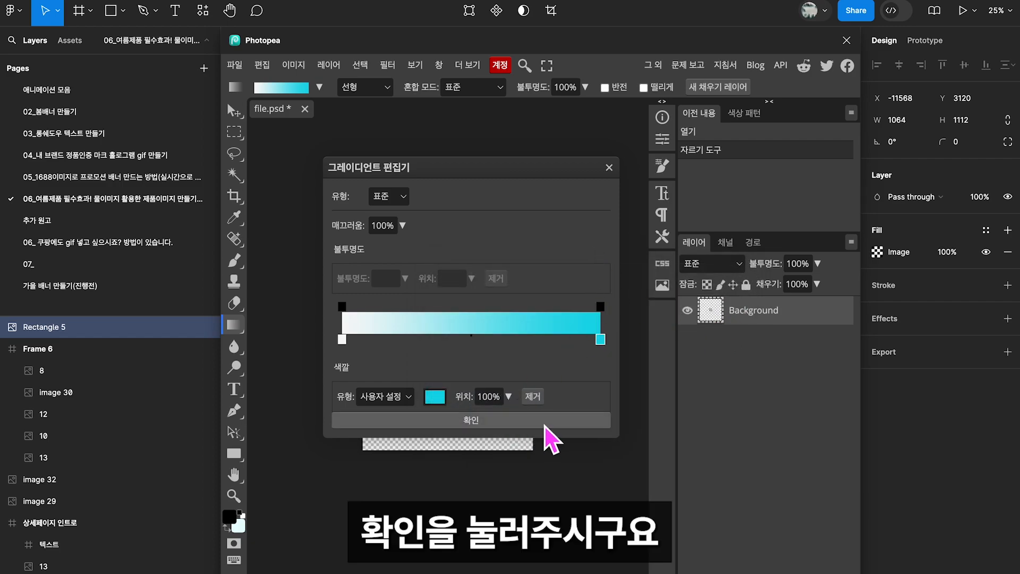
pyautogui.click(564, 425)
pyautogui.moveTo(368, 287); pyautogui.dragTo(531, 451)
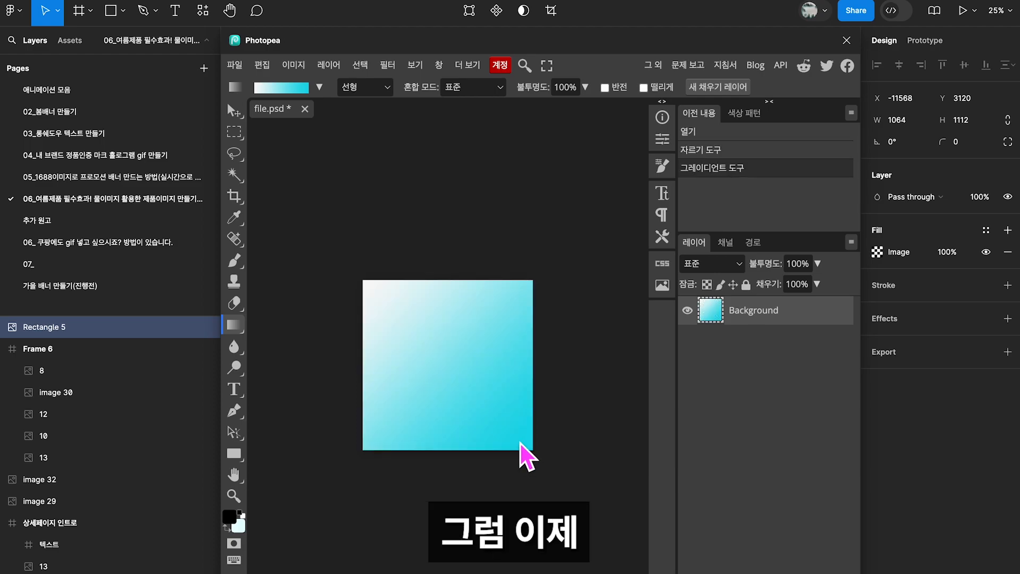
# Step: Apply the Zigzag (지그재그) distortion filter to the gradient with amount 73, slightly fewer ridges and the Around Center style
pyautogui.click(395, 70)
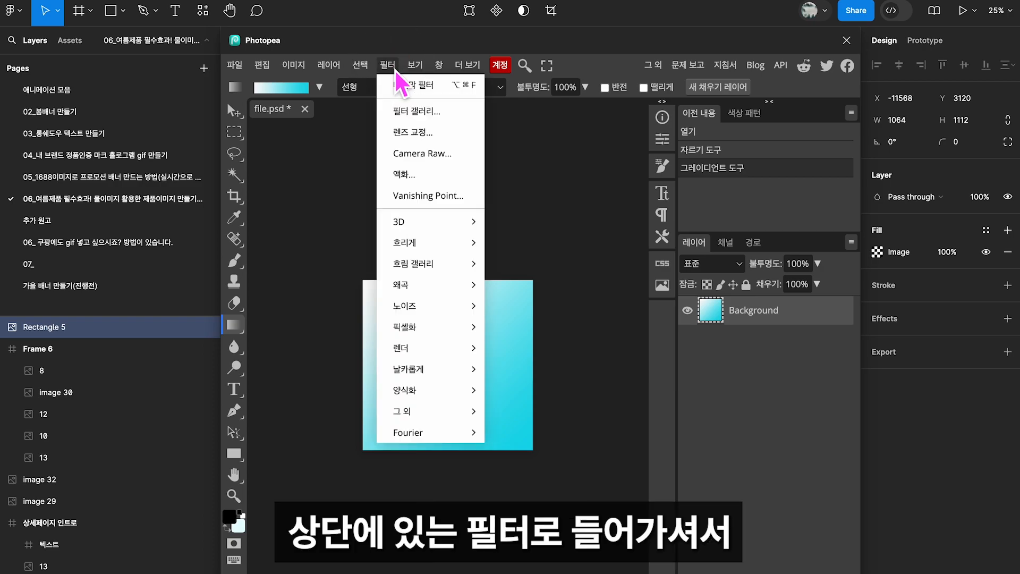
pyautogui.moveTo(431, 284)
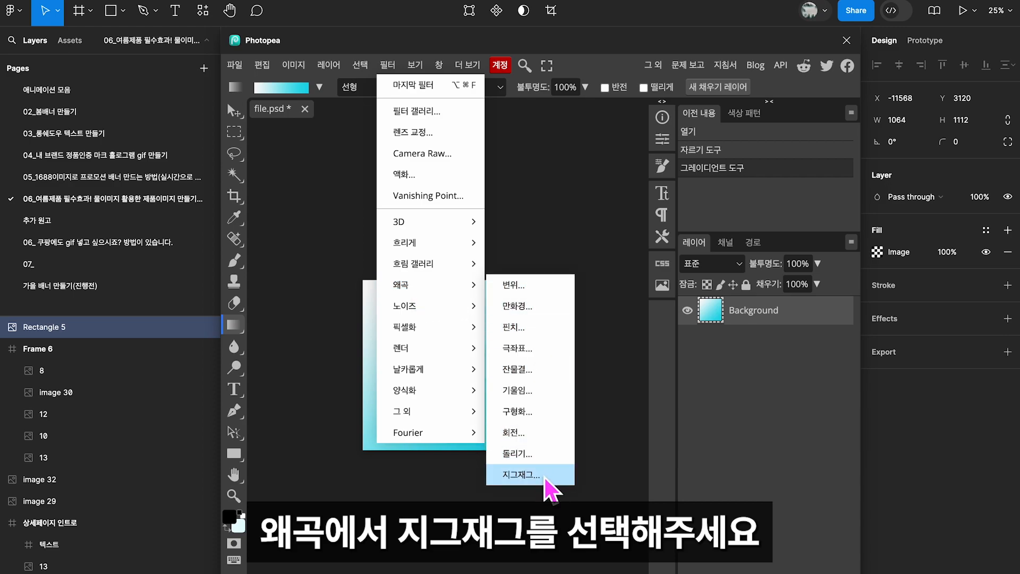
pyautogui.click(520, 474)
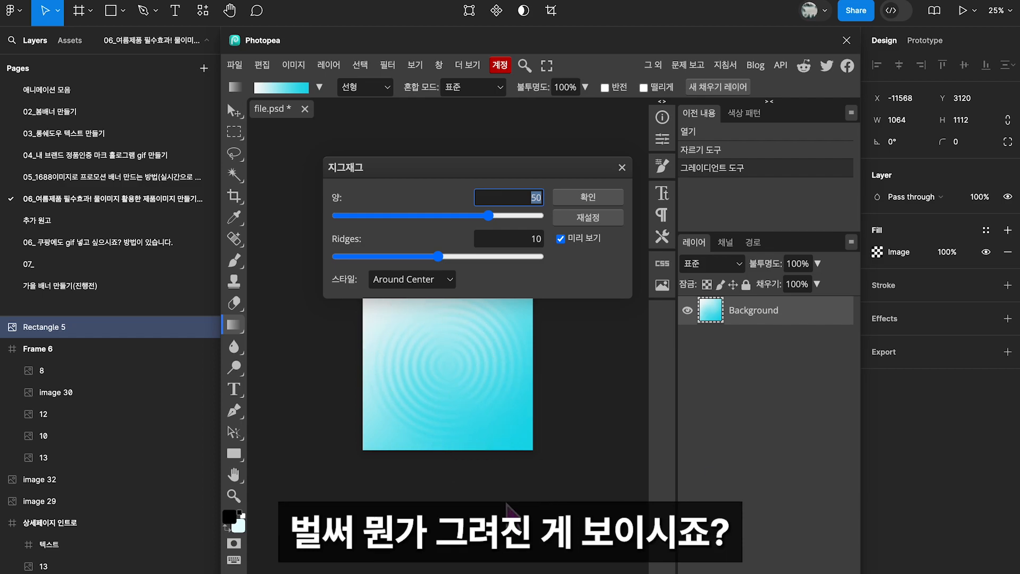
pyautogui.moveTo(499, 226)
pyautogui.mouseDown()
pyautogui.moveTo(483, 221)
pyautogui.moveTo(515, 222)
pyautogui.mouseUp()
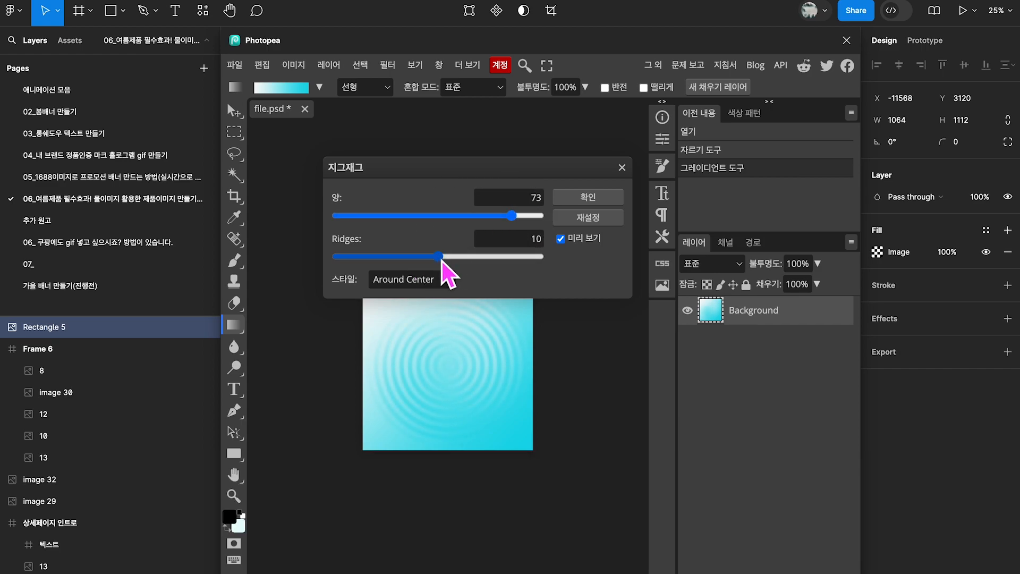
pyautogui.moveTo(446, 262)
pyautogui.mouseDown()
pyautogui.moveTo(499, 265)
pyautogui.moveTo(420, 259)
pyautogui.moveTo(431, 259)
pyautogui.mouseUp()
pyautogui.click(590, 199)
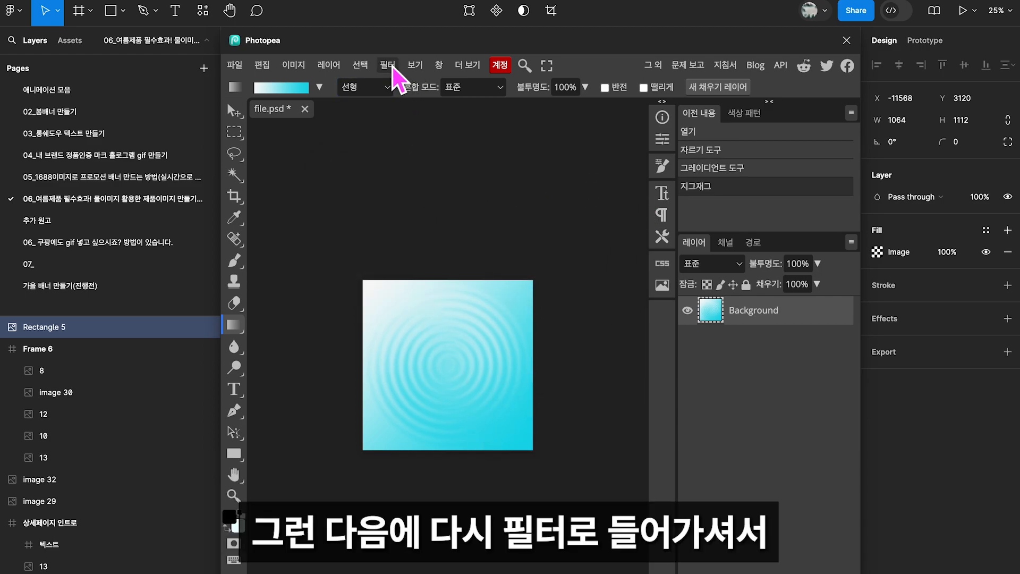
# Step: Start a second Zigzag (지그재그) distortion with the Pond Ripples style and compare the image with the preview off and on
pyautogui.click(390, 66)
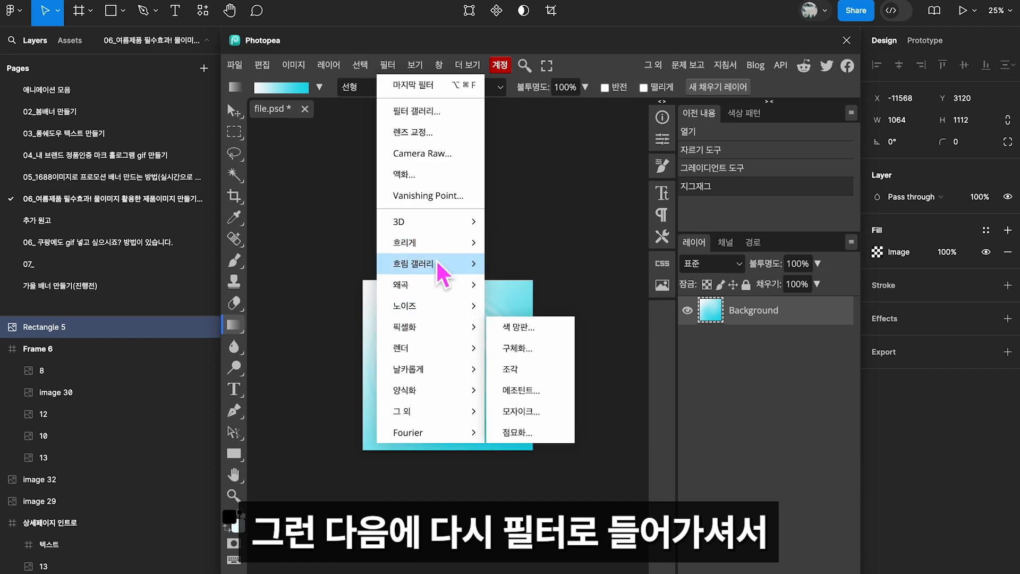
pyautogui.moveTo(448, 288)
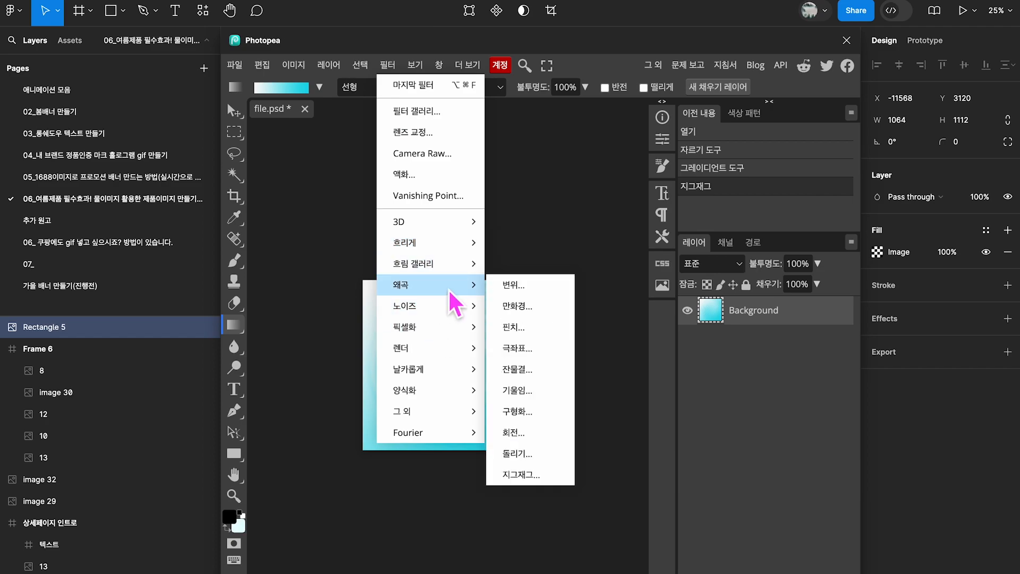
pyautogui.click(525, 476)
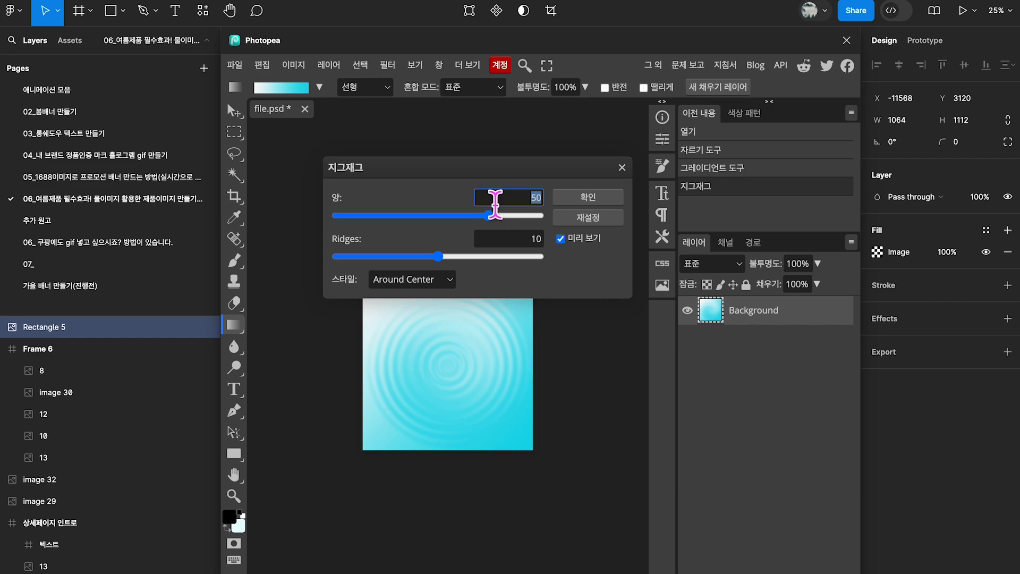
pyautogui.click(450, 283)
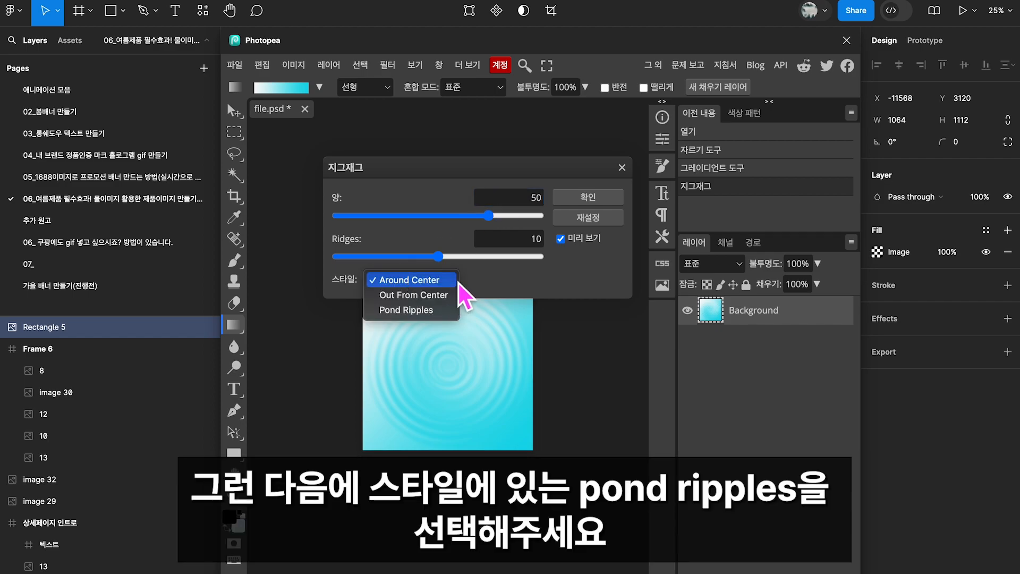
pyautogui.click(403, 311)
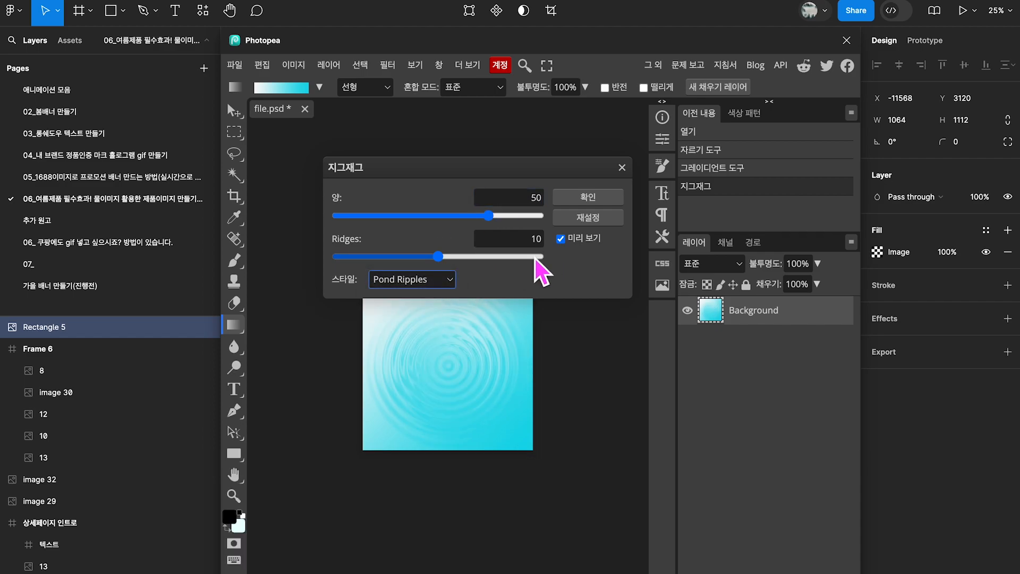
pyautogui.click(564, 244)
pyautogui.click(565, 245)
pyautogui.click(565, 245)
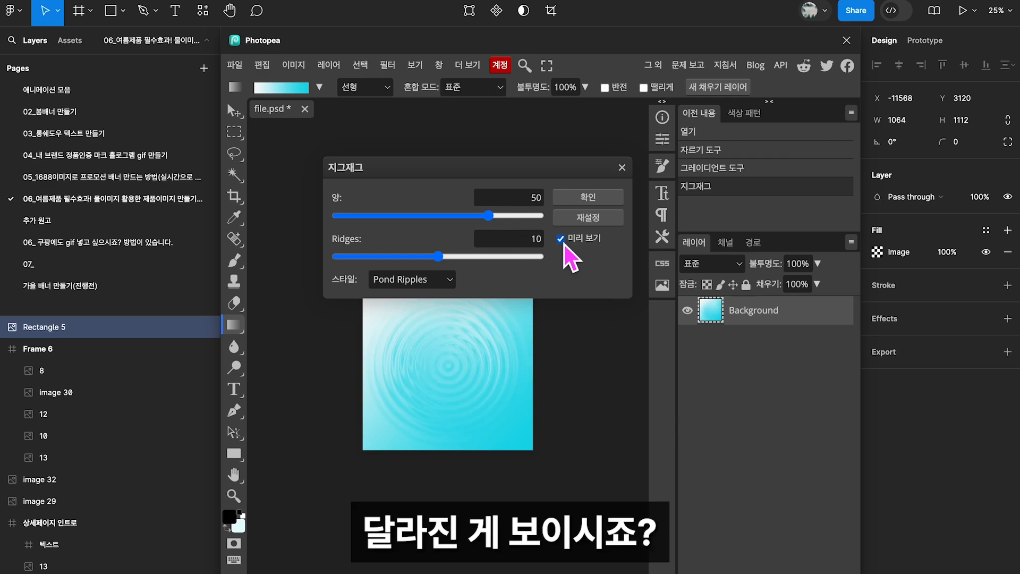
# Step: Set the Zigzag amount to 56 and the ridges to 9, and apply the filter
pyautogui.moveTo(495, 222); pyautogui.dragTo(499, 222)
pyautogui.moveTo(449, 265); pyautogui.dragTo(428, 260)
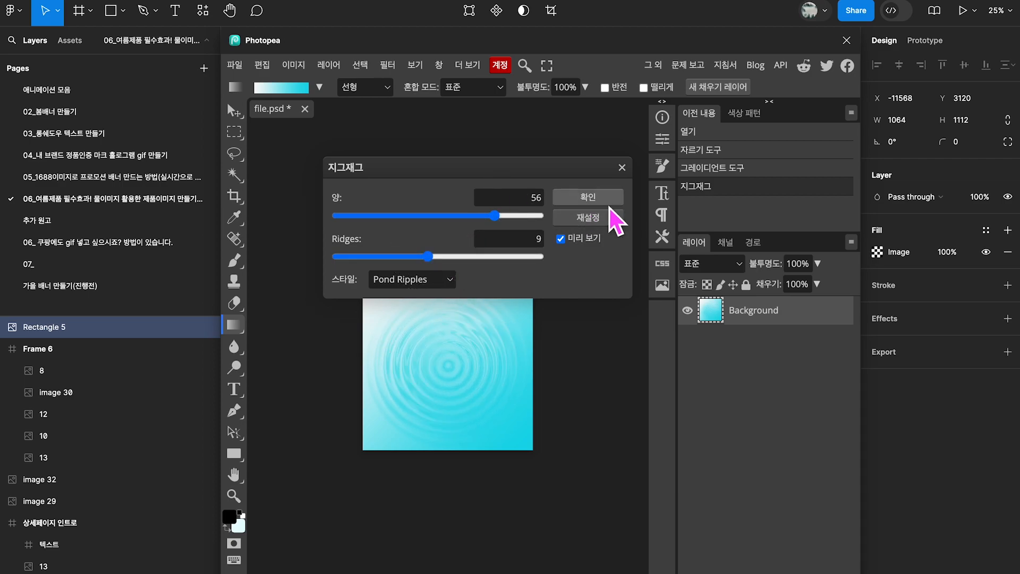
pyautogui.click(599, 198)
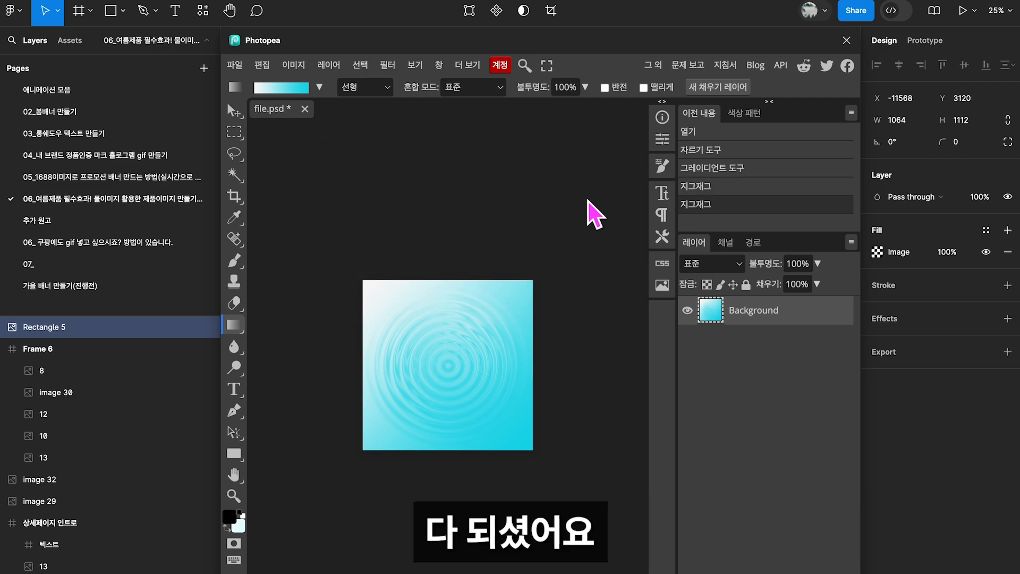
# Step: Save the rippled image back to the Figma rectangle, close the Photopea plugin and clear the selection
pyautogui.hotkey('ctrl', 's')
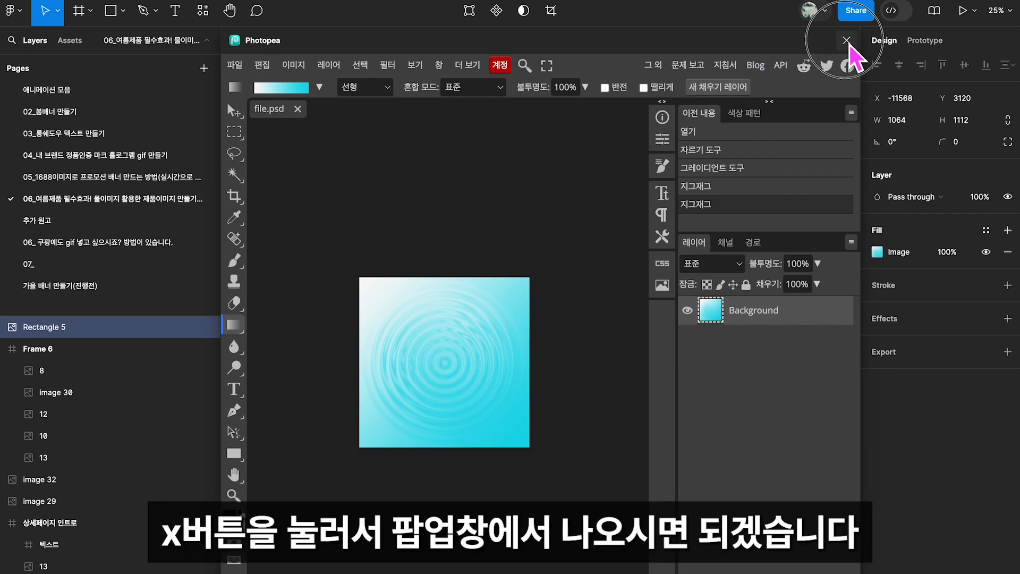
pyautogui.click(847, 41)
pyautogui.click(638, 249)
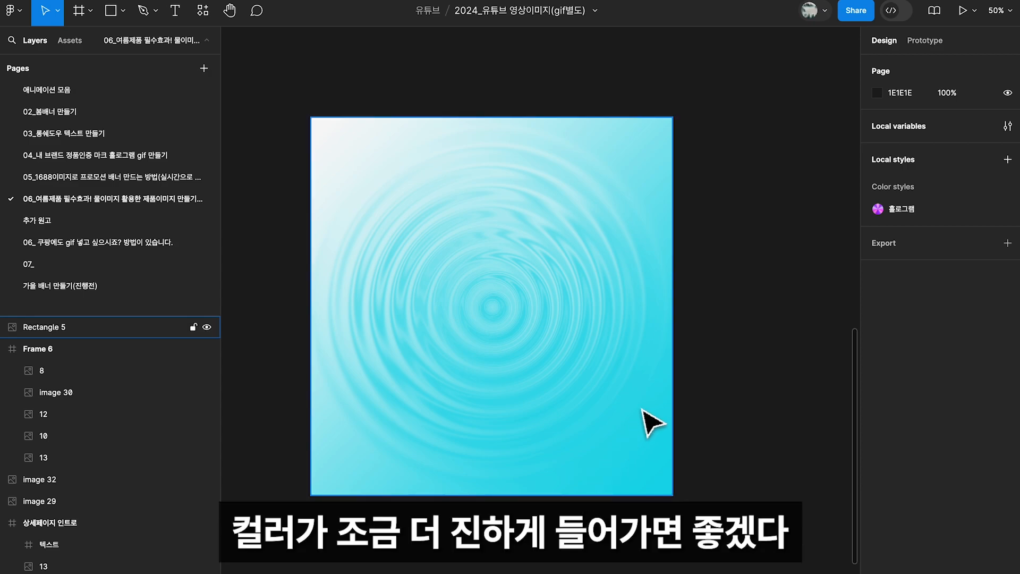
# Step: Select the ripple rectangle and look at the colour adjustments of its image fill
pyautogui.click(570, 314)
pyautogui.click(879, 252)
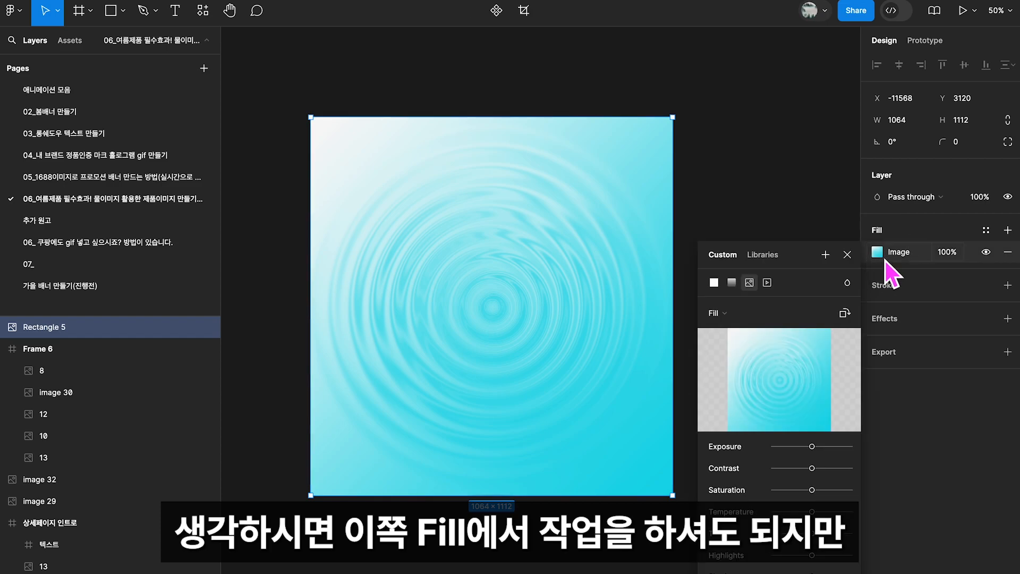
pyautogui.click(849, 256)
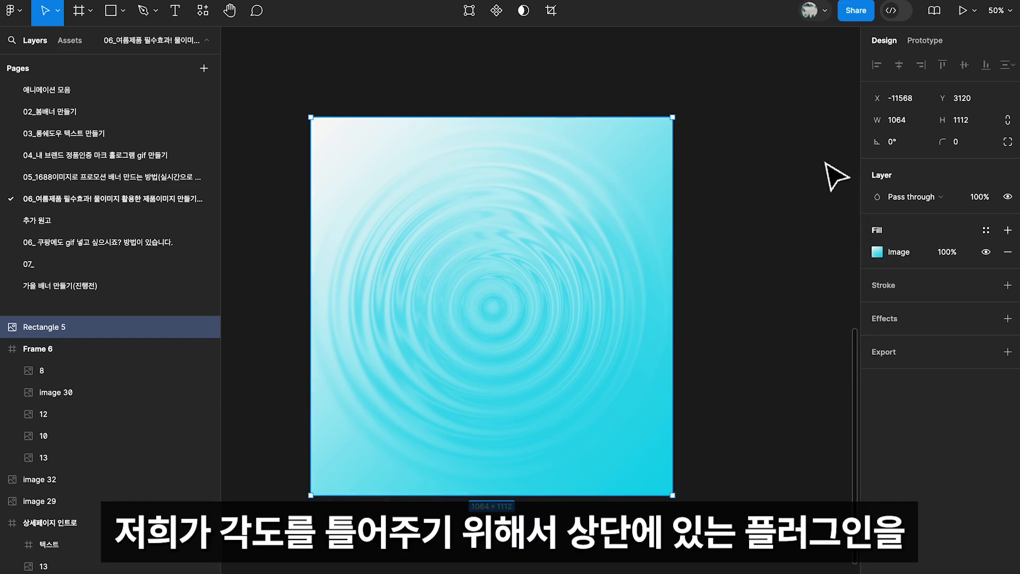
# Step: Run the Filter / effects plugin on the ripple rectangle and add a Perspective effect
pyautogui.click(210, 15)
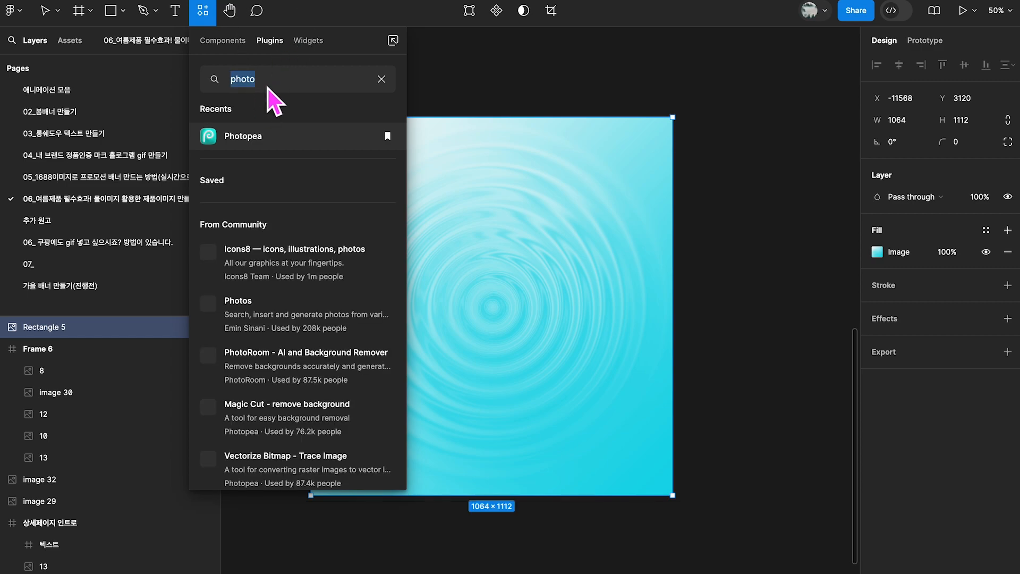
pyautogui.write('fiter')
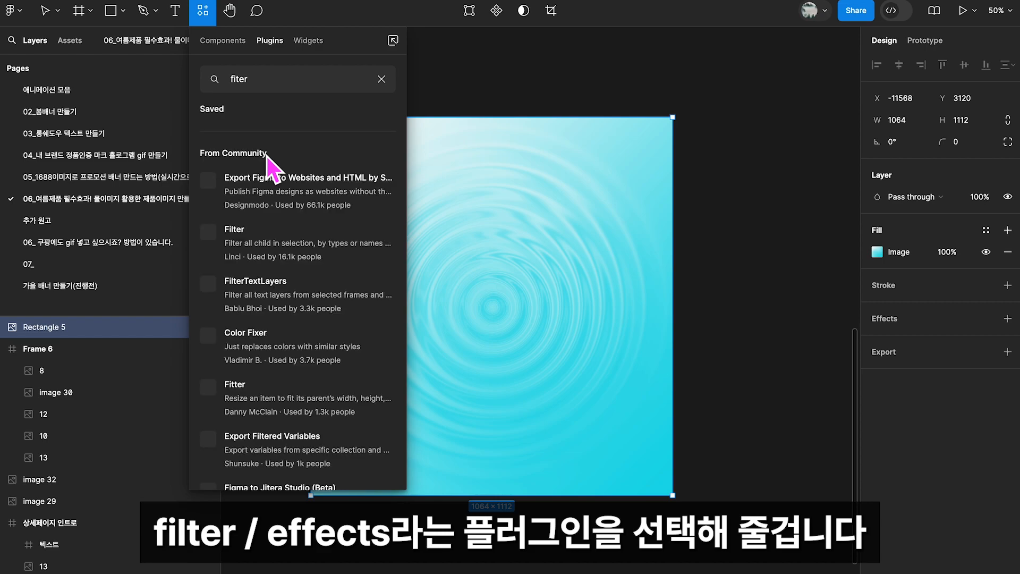
pyautogui.click(265, 144)
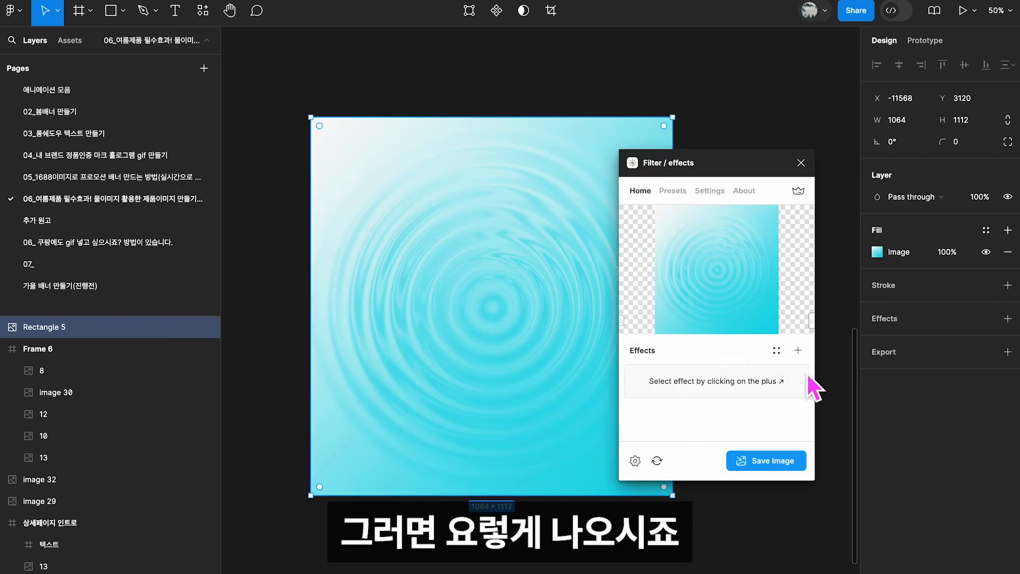
pyautogui.click(798, 351)
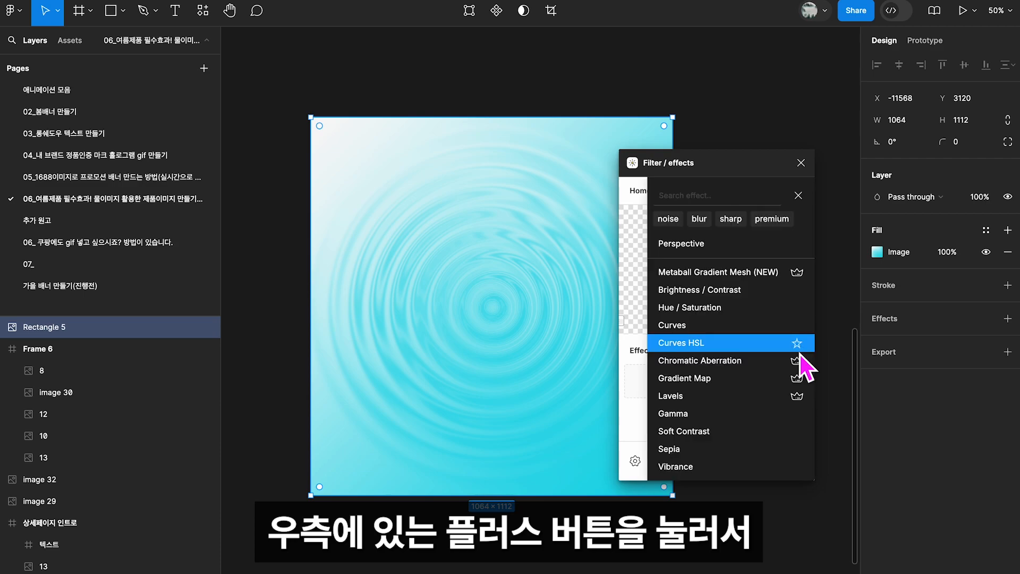
pyautogui.scroll(-10, 783, 353)
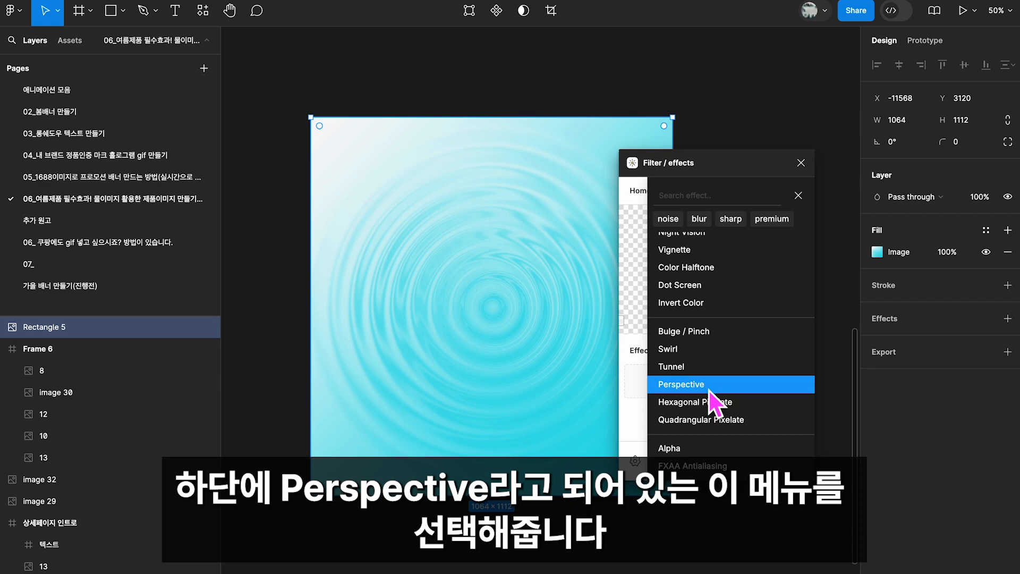
pyautogui.click(732, 391)
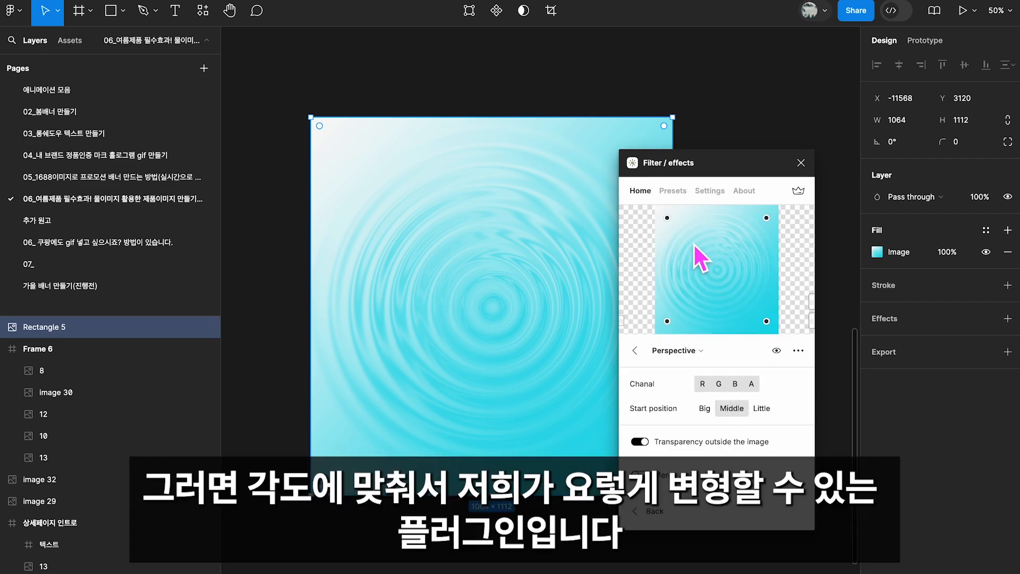
pyautogui.moveTo(667, 216); pyautogui.dragTo(682, 267)
pyautogui.moveTo(766, 218); pyautogui.dragTo(750, 273)
pyautogui.click(739, 433)
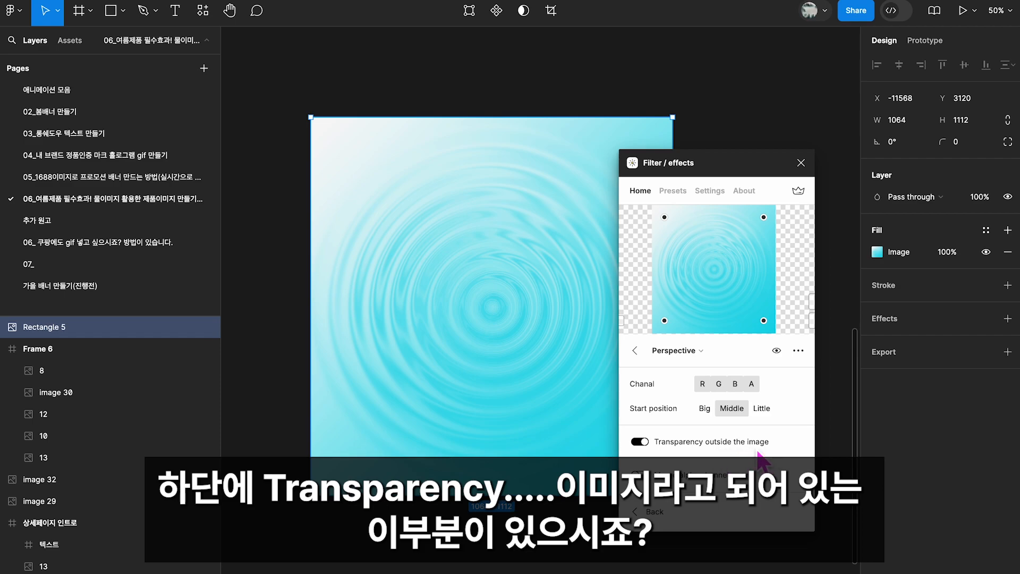
# Step: Disable Transparency outside the image, lower both upper perspective handles to flatten the ripples and pull the lower handles slightly outward
pyautogui.click(643, 444)
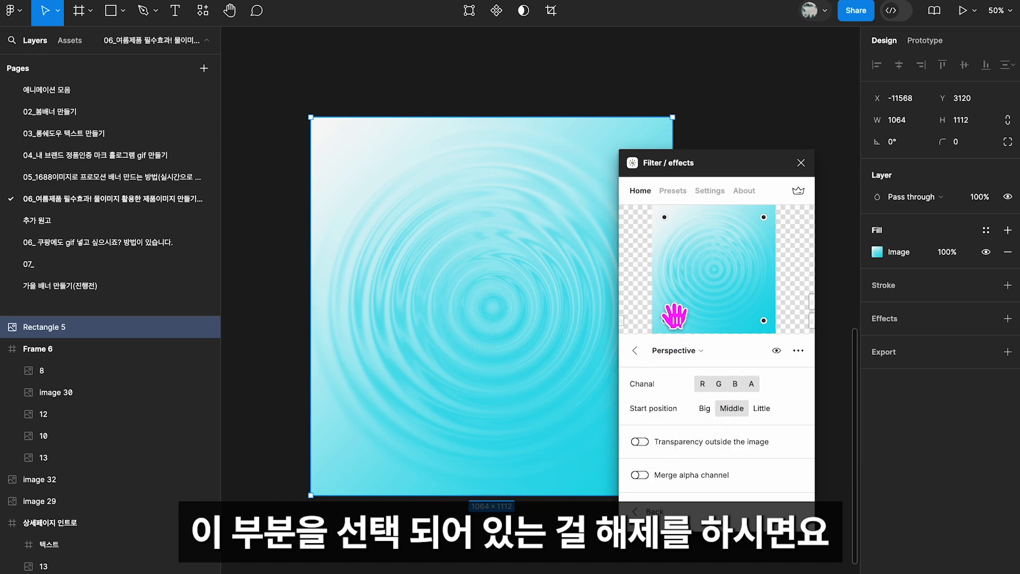
pyautogui.moveTo(665, 321); pyautogui.dragTo(654, 322)
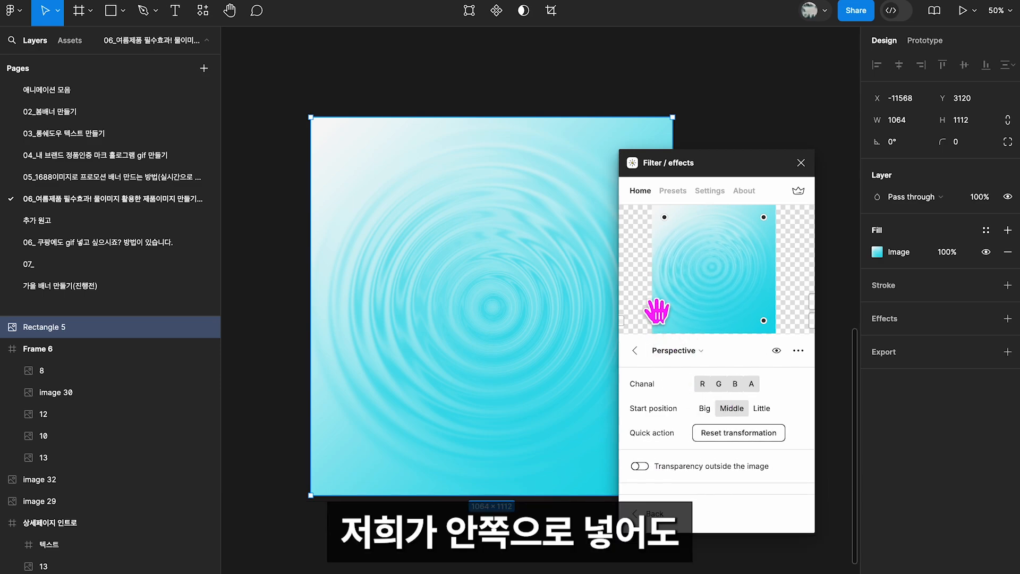
pyautogui.moveTo(662, 215); pyautogui.dragTo(676, 264)
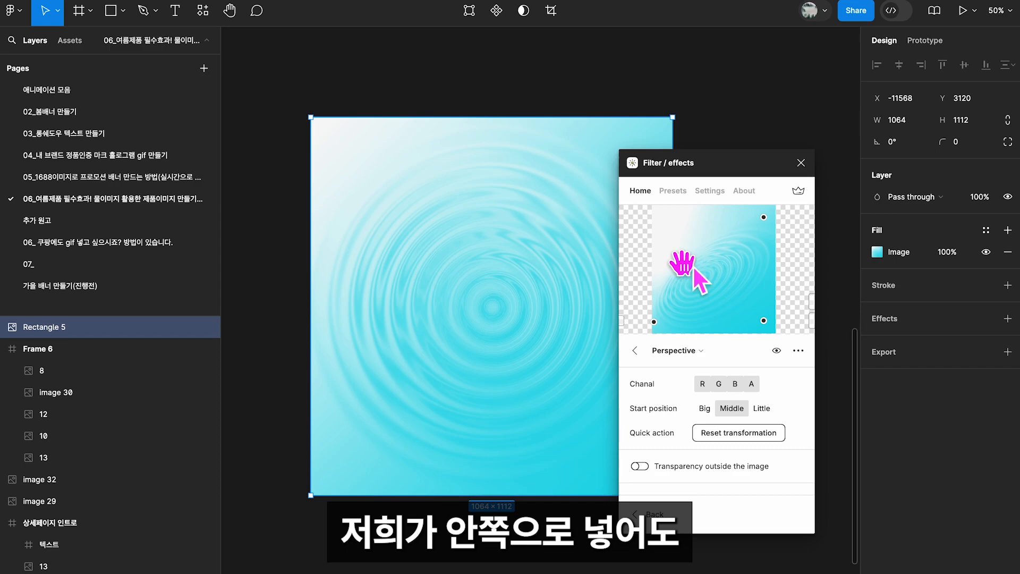
pyautogui.moveTo(764, 217); pyautogui.dragTo(760, 268)
pyautogui.moveTo(673, 264); pyautogui.dragTo(671, 279)
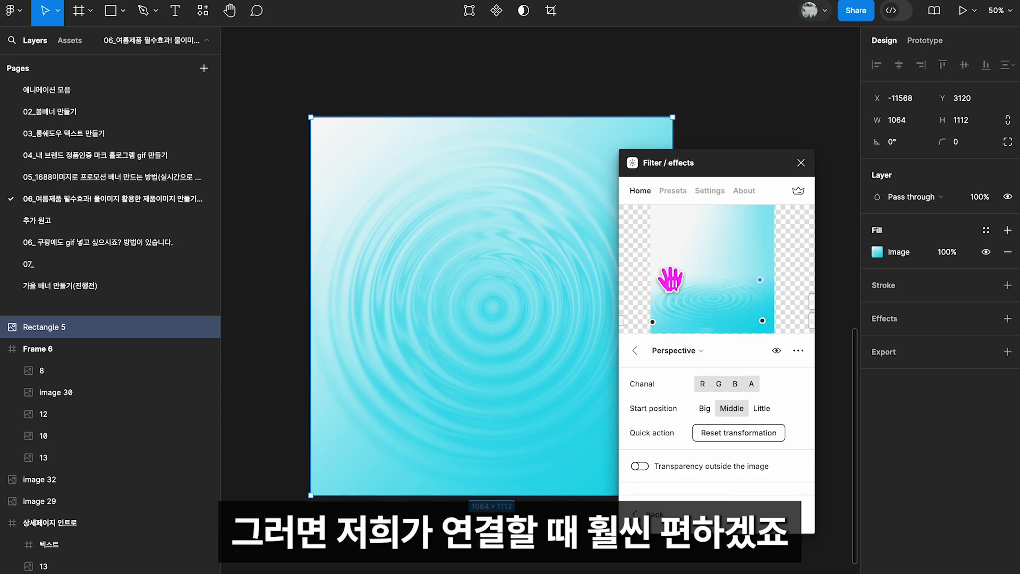
pyautogui.moveTo(763, 321); pyautogui.dragTo(770, 323)
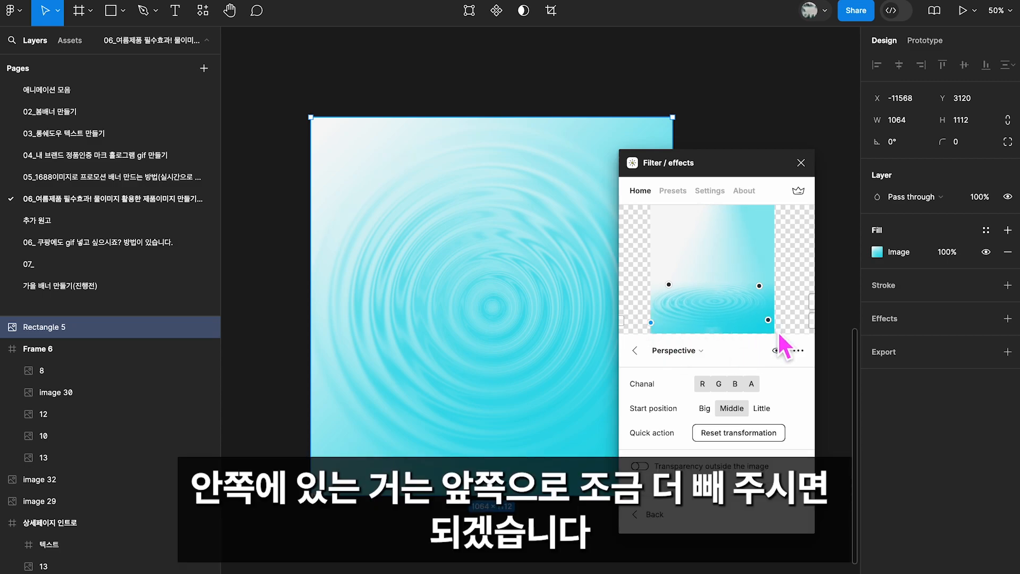
# Step: Set the Perspective start position to Big, pull the lower handles out towards the image corners and return to the effects list
pyautogui.click(706, 409)
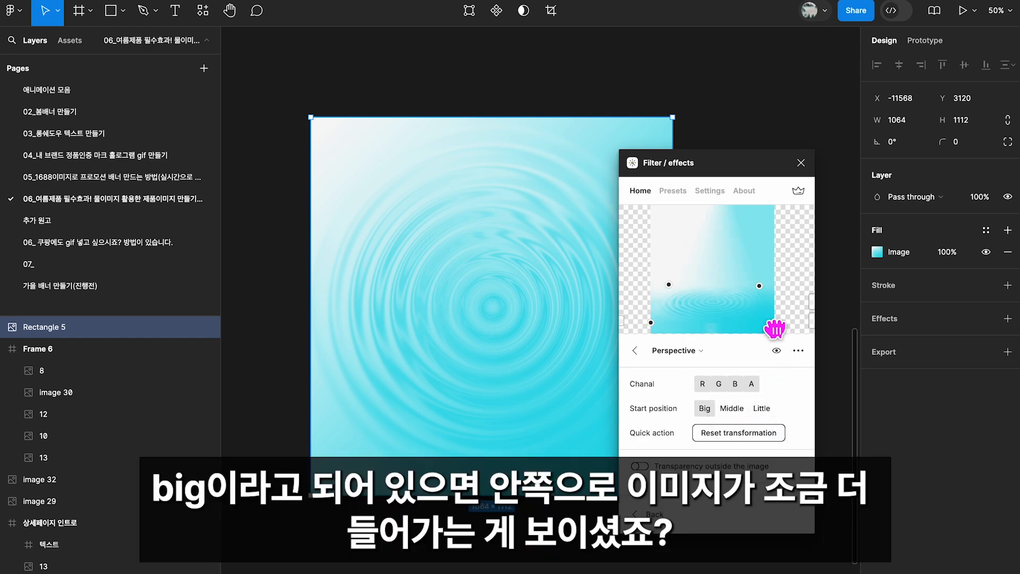
pyautogui.moveTo(650, 324); pyautogui.dragTo(623, 327)
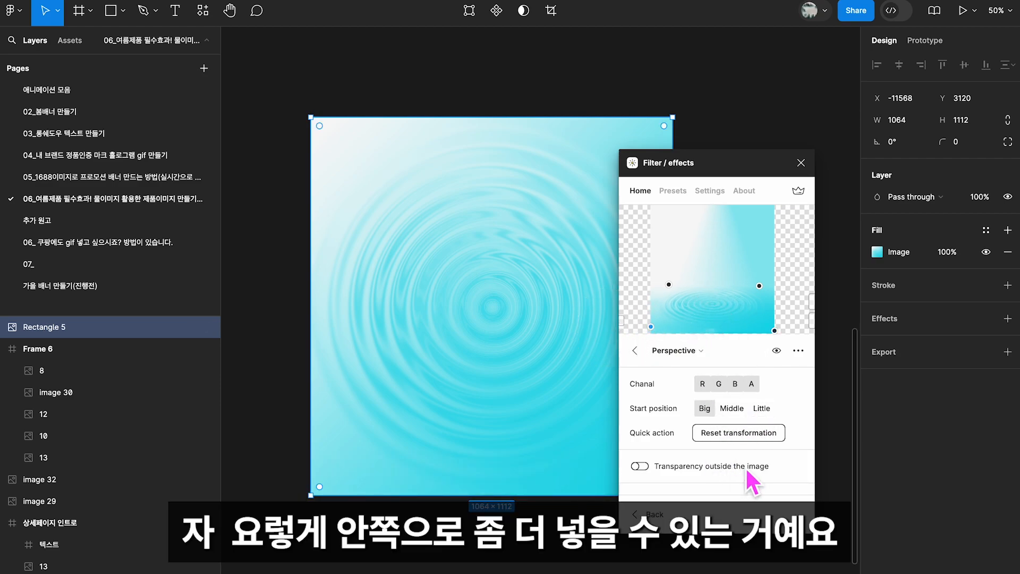
pyautogui.scroll(-1, 745, 466)
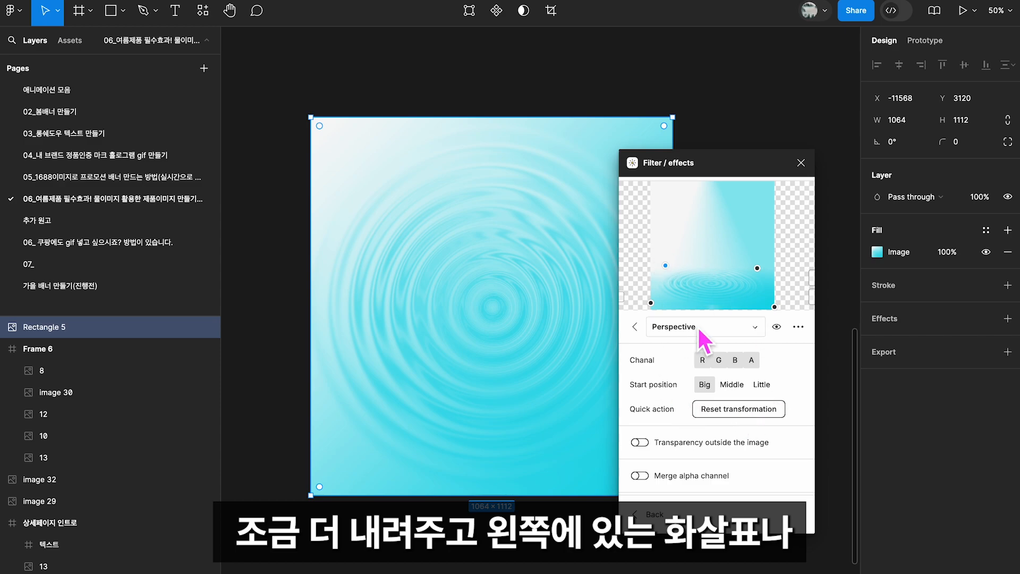
pyautogui.click(638, 329)
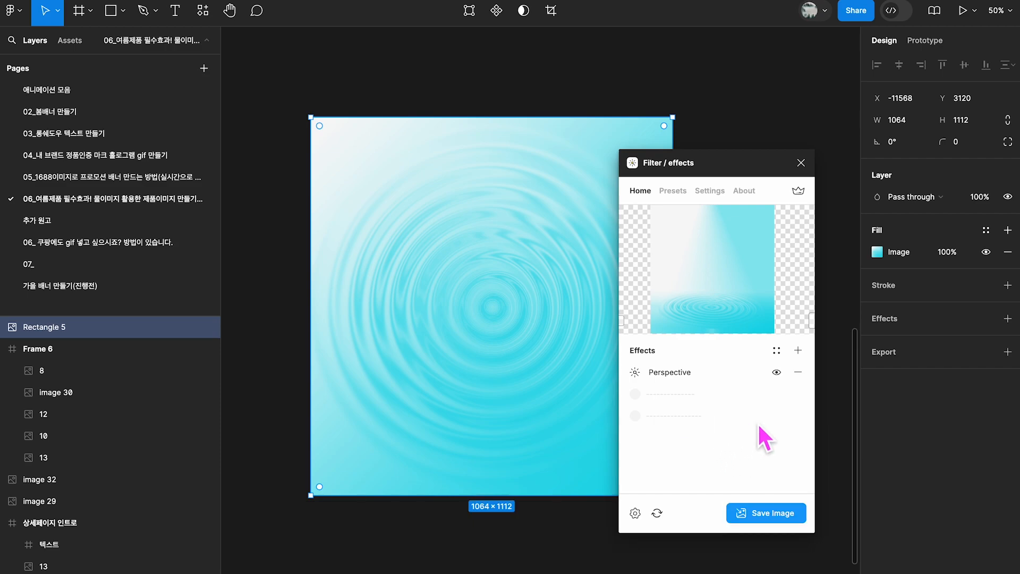
# Step: Add a Hue / Saturation effect, adjust its Saturation to deepen the aqua of the ripple image and return to the effects list
pyautogui.click(797, 351)
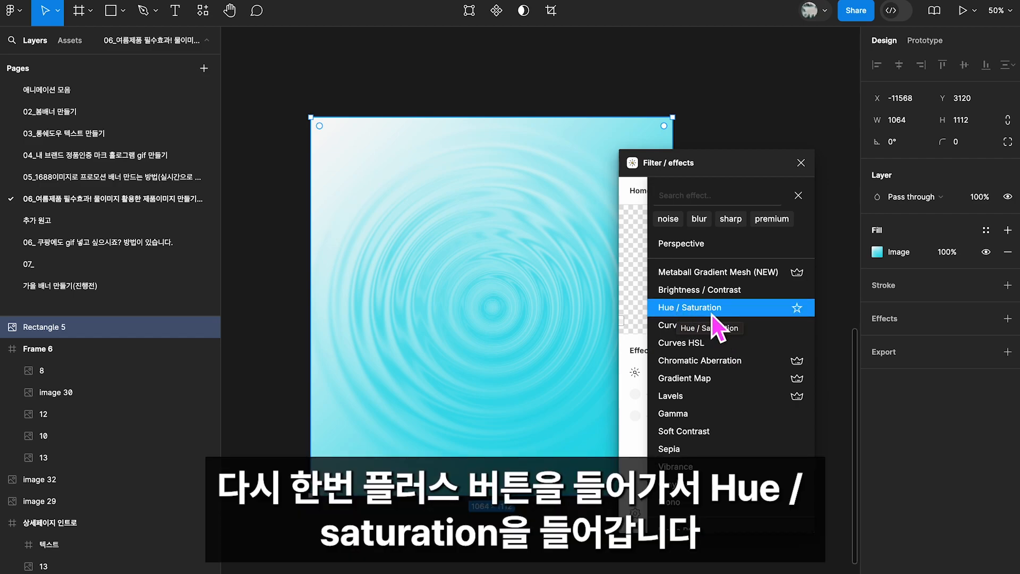
pyautogui.click(728, 314)
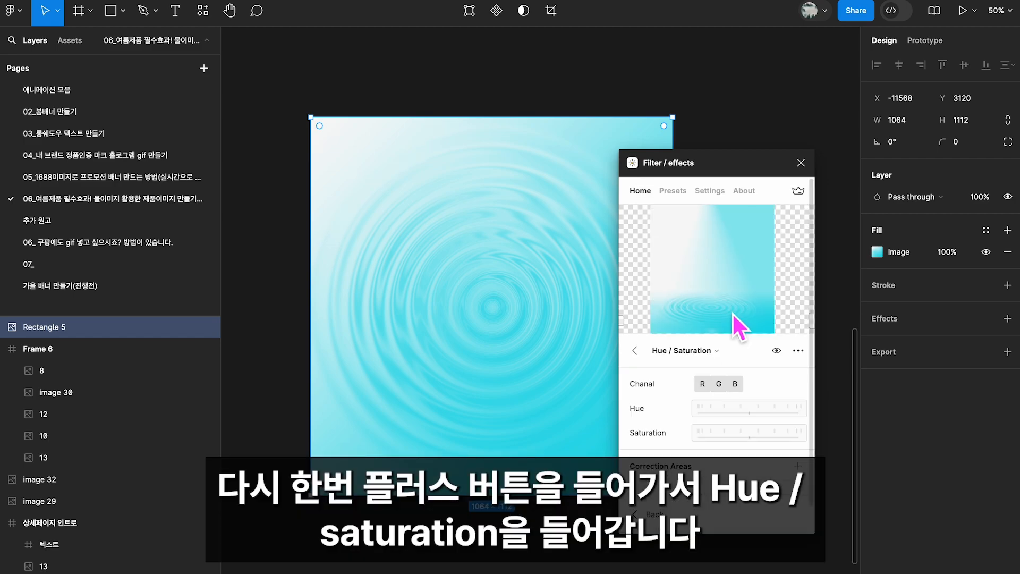
pyautogui.click(758, 425)
pyautogui.moveTo(758, 426); pyautogui.dragTo(736, 449)
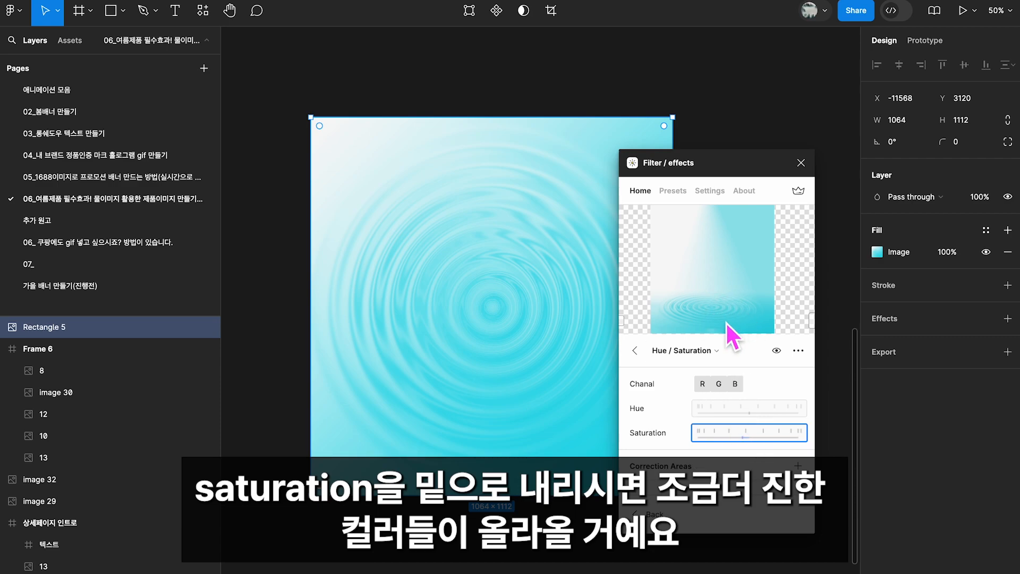
pyautogui.click(636, 351)
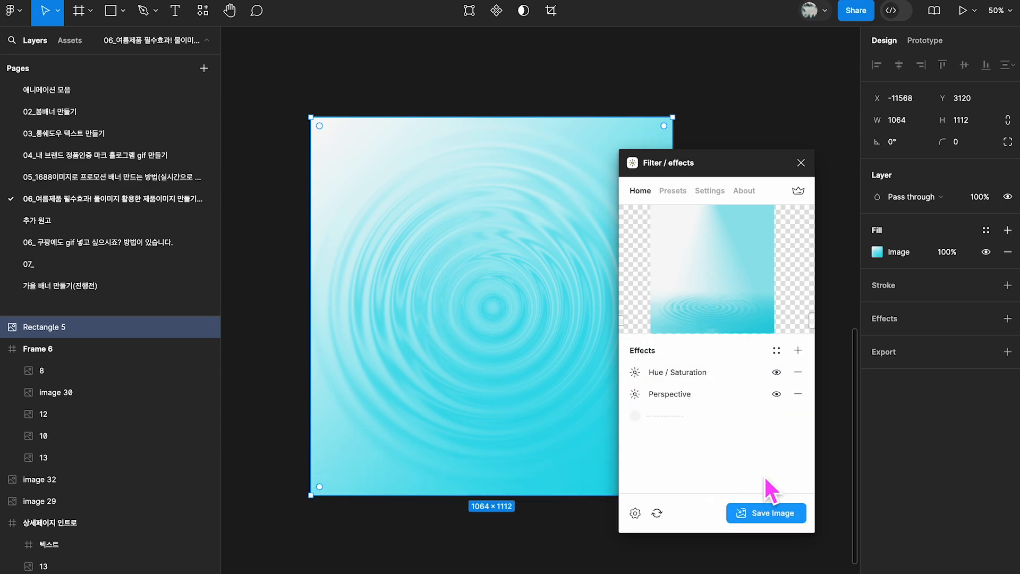
# Step: Save the filtered image, close the plugin and move the resulting ripple rectangle beside Frame 6 at X -12260, Y 3208
pyautogui.click(781, 522)
pyautogui.click(801, 163)
pyautogui.moveTo(553, 305); pyautogui.dragTo(642, 298)
pyautogui.press('-')
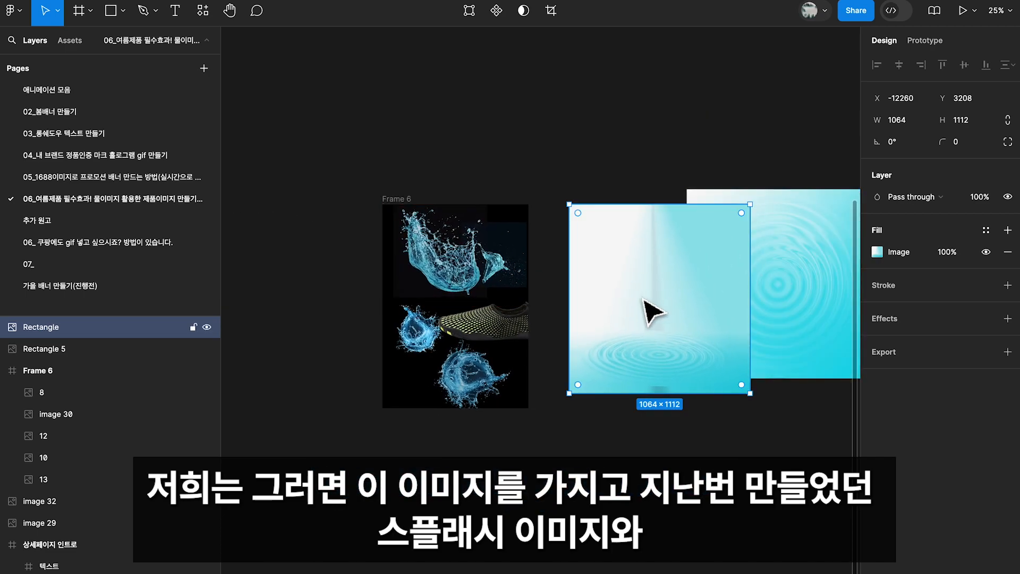
# Step: Move the perspective ripple image onto Frame 6 so that its ripples cover the bottom of the frame
pyautogui.press('+')
pyautogui.moveTo(506, 279); pyautogui.dragTo(553, 276)
pyautogui.moveTo(412, 197); pyautogui.dragTo(389, 168)
pyautogui.moveTo(503, 316); pyautogui.dragTo(497, 309)
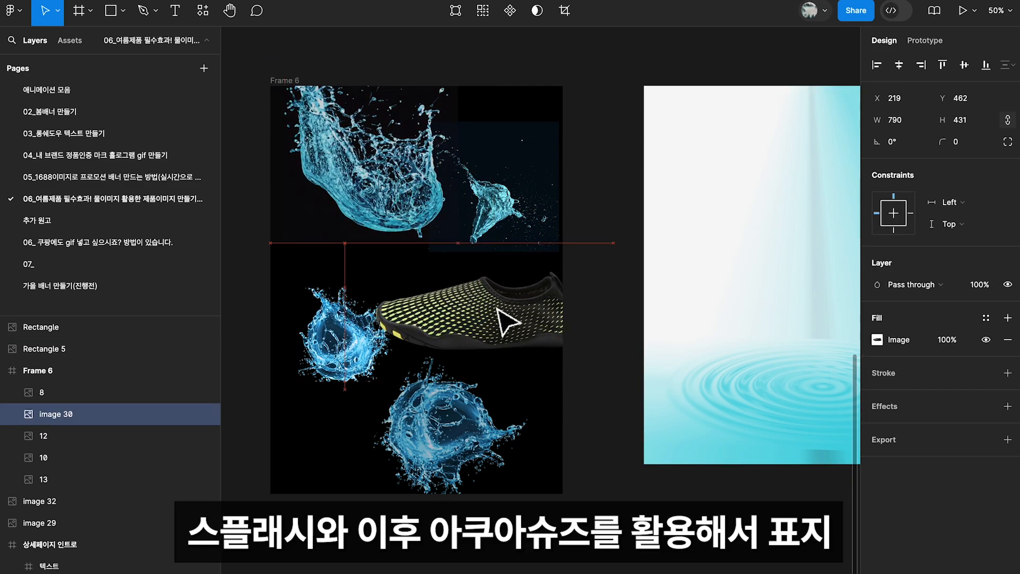
pyautogui.click(293, 82)
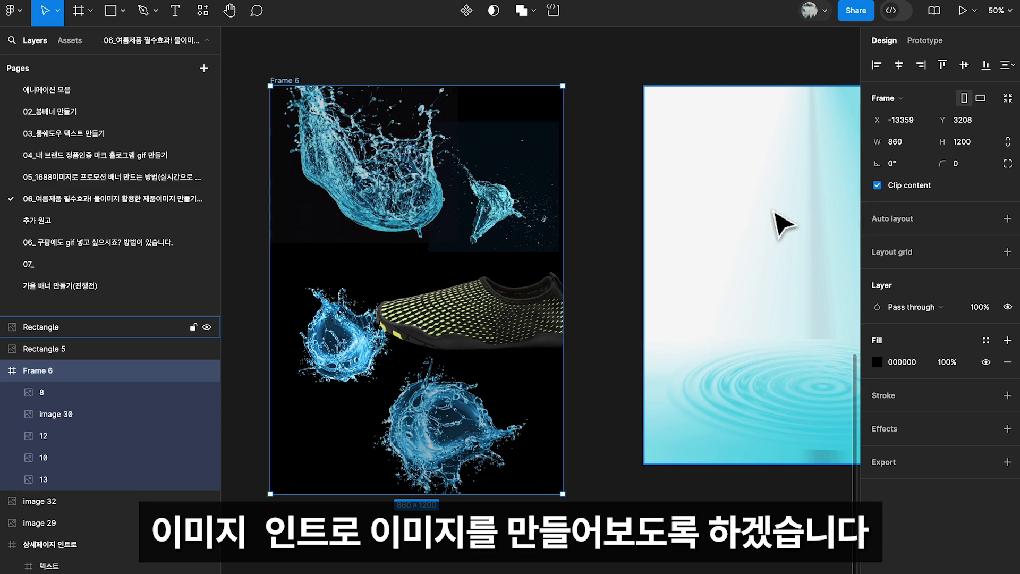
pyautogui.moveTo(744, 221); pyautogui.dragTo(439, 314)
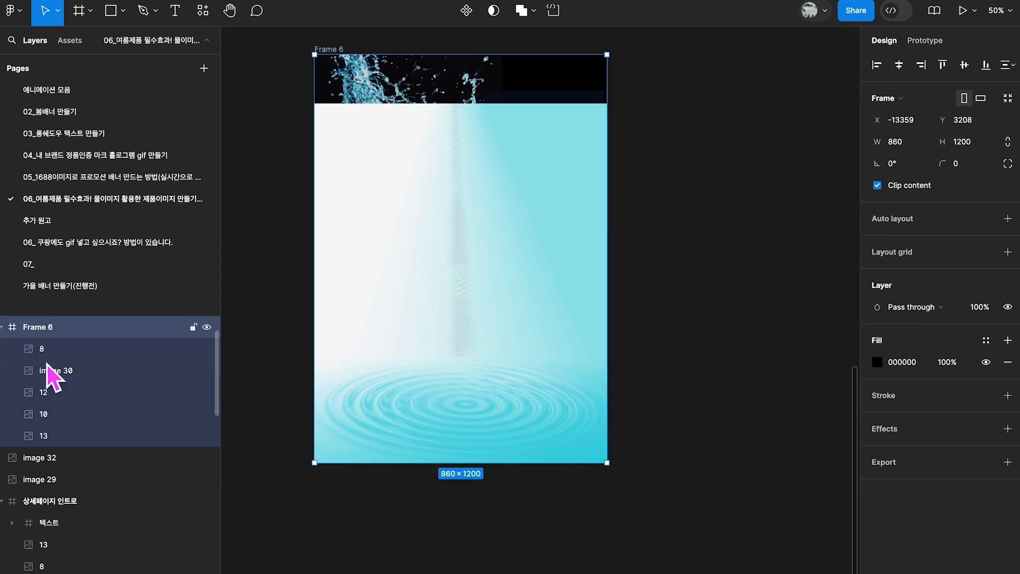
# Step: Put the ripple image below all other layers in Frame 6 and set the shoe on the ripples at X 35, Y 756
pyautogui.click(45, 354)
pyautogui.click(524, 303)
pyautogui.moveTo(63, 351); pyautogui.dragTo(64, 474)
pyautogui.click(534, 263)
pyautogui.moveTo(532, 262); pyautogui.dragTo(514, 381)
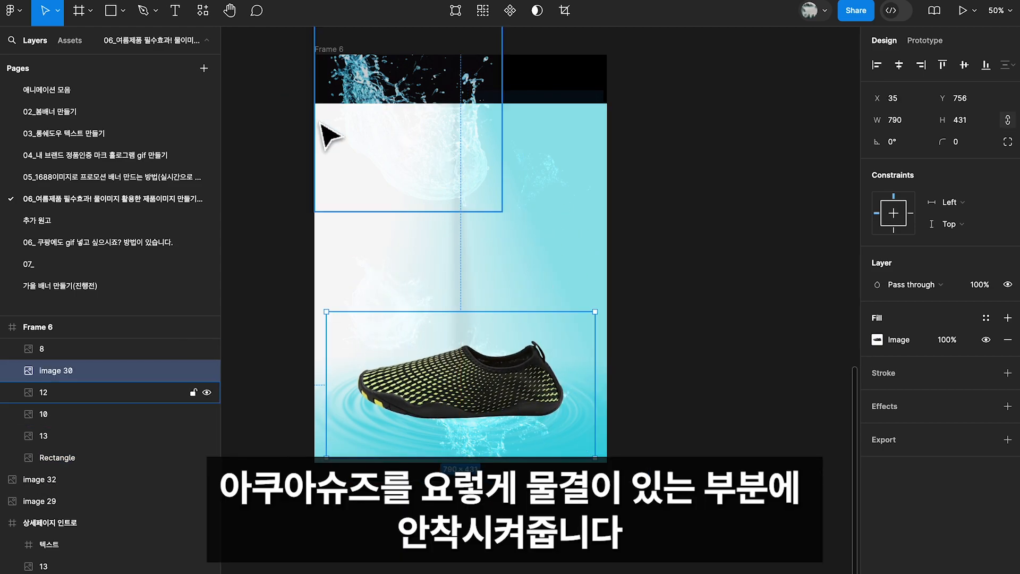
# Step: Replace Frame 6's black fill with the off-white F3F7F8 sampled from the ripple image
pyautogui.click(373, 116)
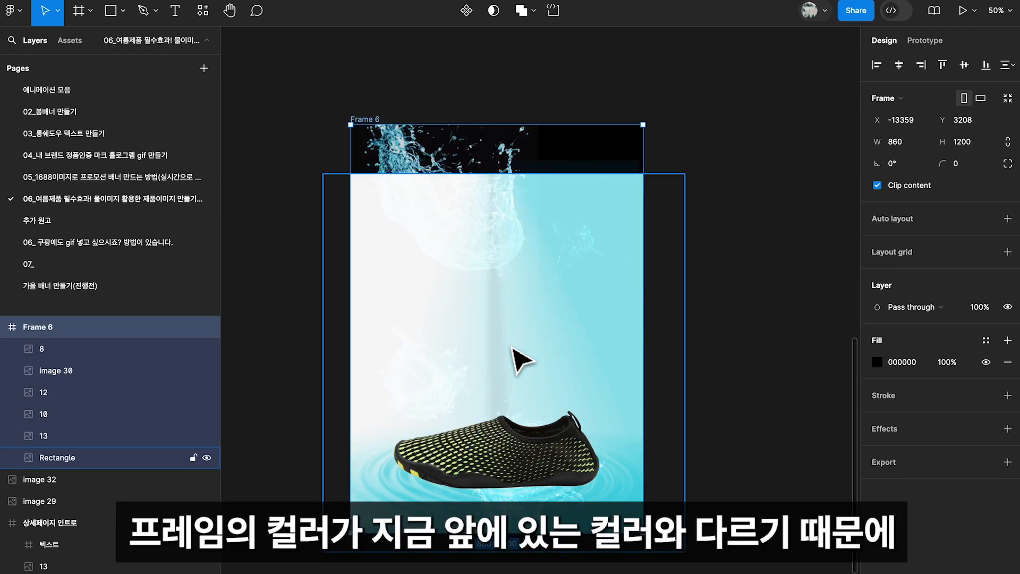
pyautogui.click(883, 370)
pyautogui.click(717, 448)
pyautogui.click(452, 281)
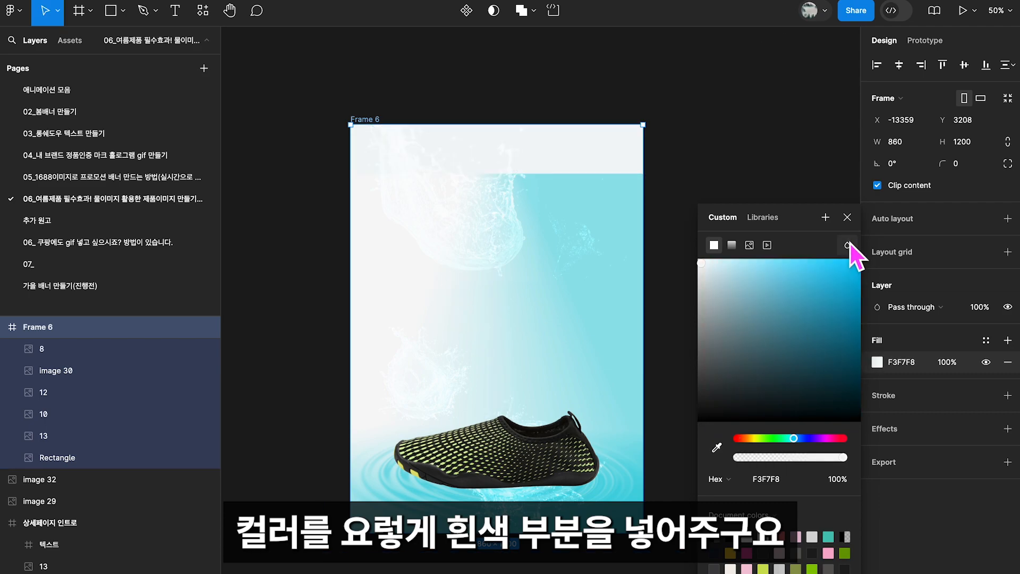
pyautogui.click(847, 217)
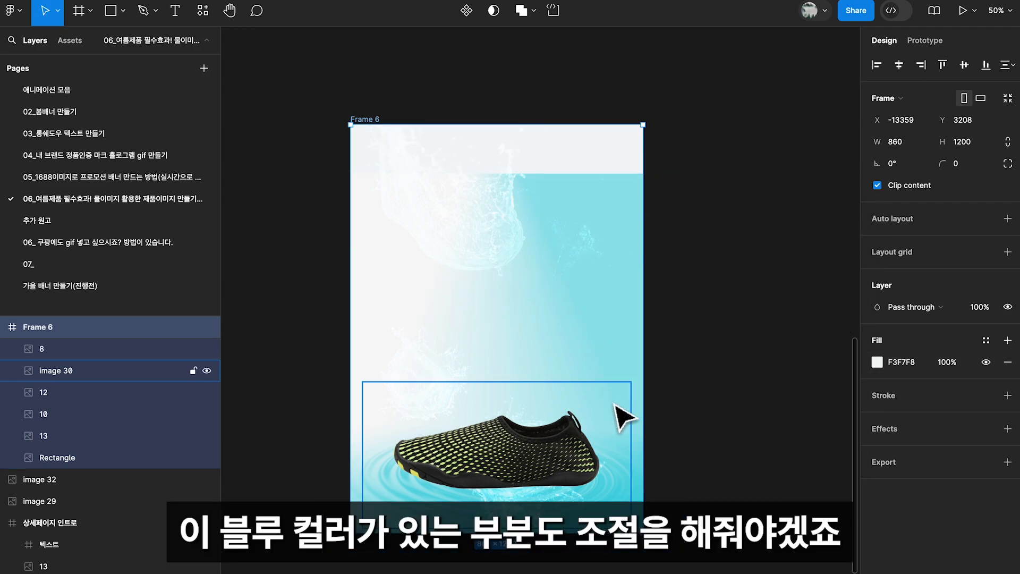
# Step: Move the large splash down to the shoe at X -37, Y 354 and draw an 860 × 532 rectangle across the frame's top
pyautogui.moveTo(484, 228); pyautogui.dragTo(472, 376)
pyautogui.click(123, 12)
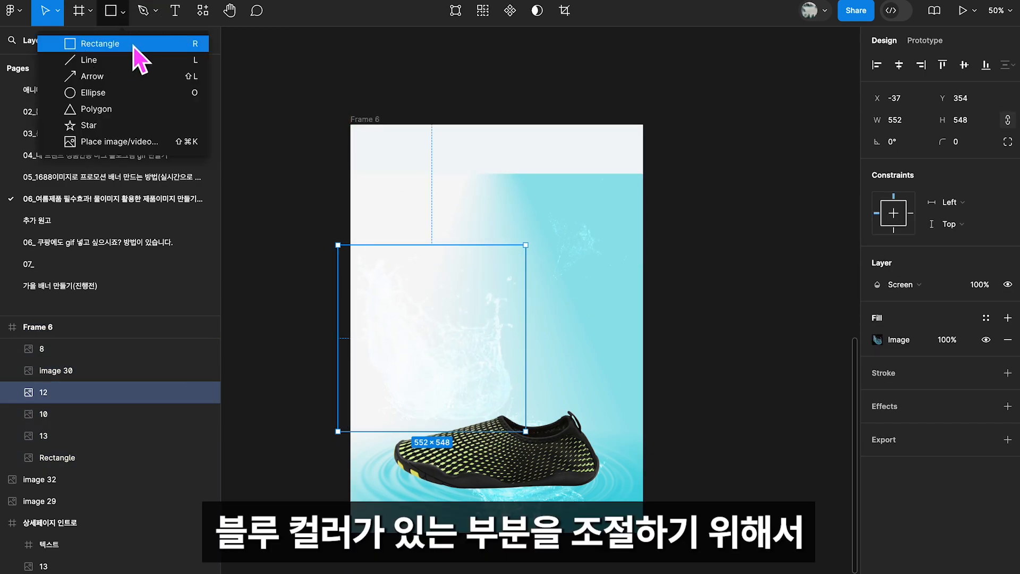
pyautogui.click(136, 44)
pyautogui.moveTo(351, 124)
pyautogui.mouseDown()
pyautogui.moveTo(526, 257)
pyautogui.moveTo(645, 306)
pyautogui.mouseUp()
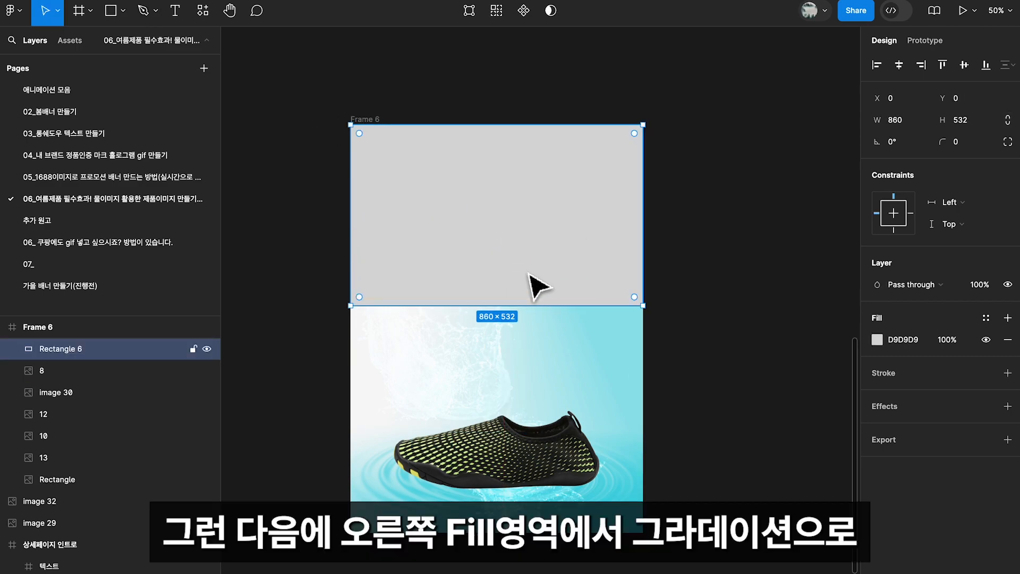
# Step: Give the top rectangle a linear gradient fill running diagonally from its upper-left corner to its lower-right corner
pyautogui.click(877, 339)
pyautogui.click(734, 243)
pyautogui.moveTo(507, 125); pyautogui.dragTo(381, 117)
pyautogui.moveTo(518, 303); pyautogui.dragTo(632, 296)
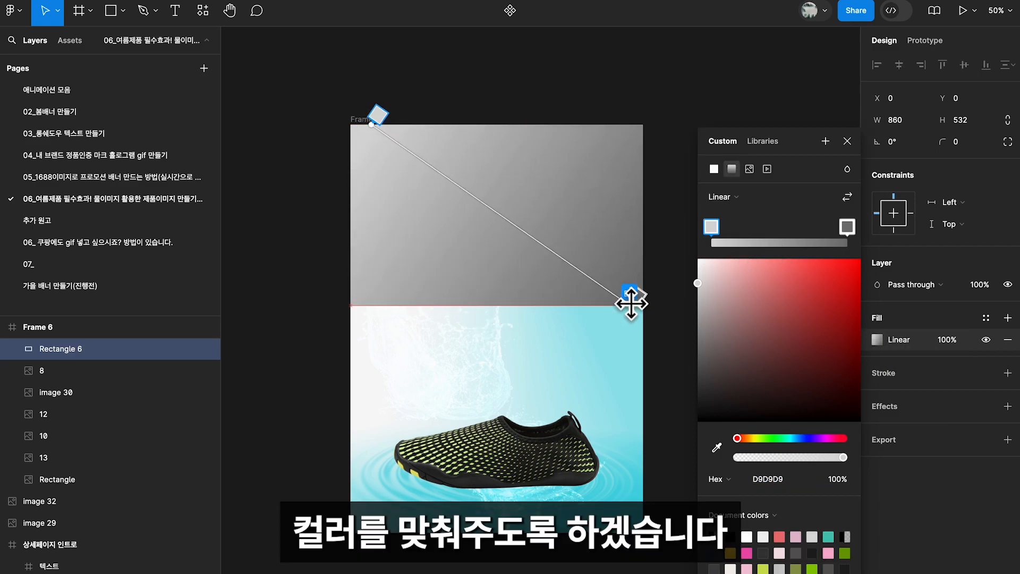
# Step: Sample the light blue and off-white background just below the rectangle for the gradient's end and start stops
pyautogui.click(847, 227)
pyautogui.click(717, 447)
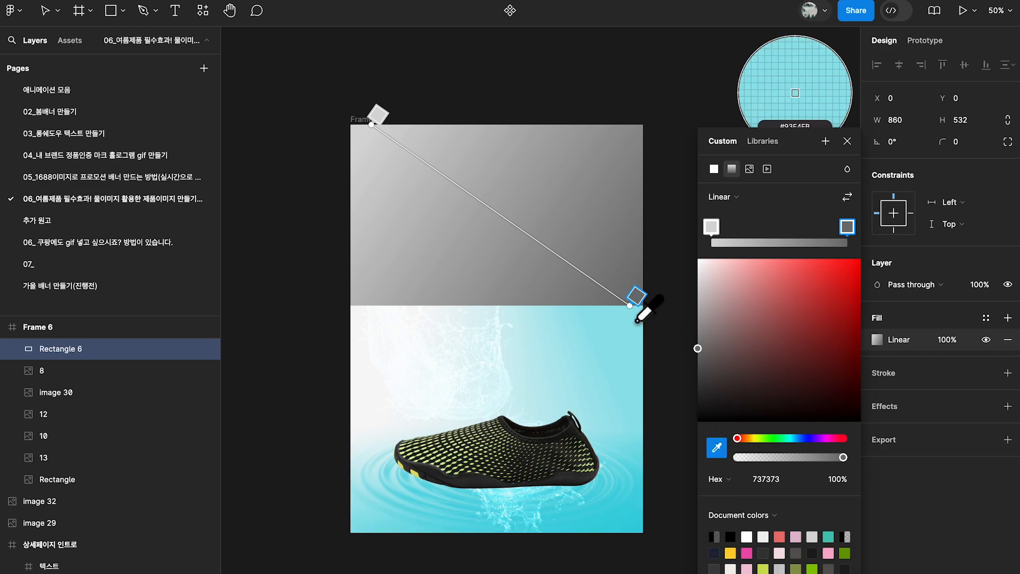
pyautogui.click(640, 313)
pyautogui.click(712, 228)
pyautogui.click(717, 448)
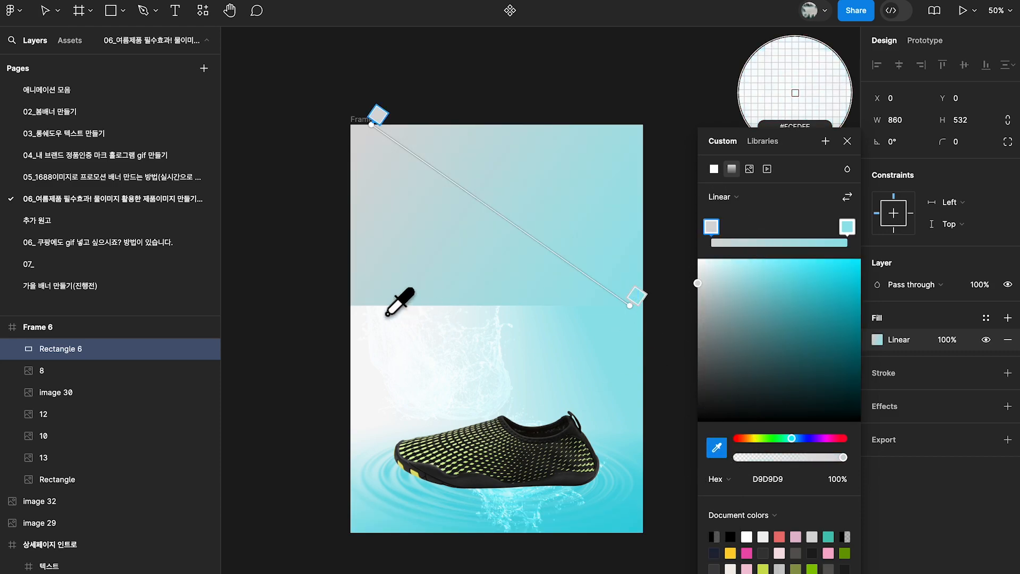
pyautogui.click(398, 353)
# Step: Lower the gradient's start point to the left edge and add two intermediate stops with colours sampled from the background below
pyautogui.moveTo(371, 124); pyautogui.dragTo(351, 189)
pyautogui.click(447, 229)
pyautogui.click(717, 448)
pyautogui.click(457, 309)
pyautogui.moveTo(451, 222); pyautogui.dragTo(487, 242)
pyautogui.click(551, 272)
pyautogui.click(717, 447)
pyautogui.click(570, 320)
pyautogui.moveTo(555, 261); pyautogui.dragTo(568, 265)
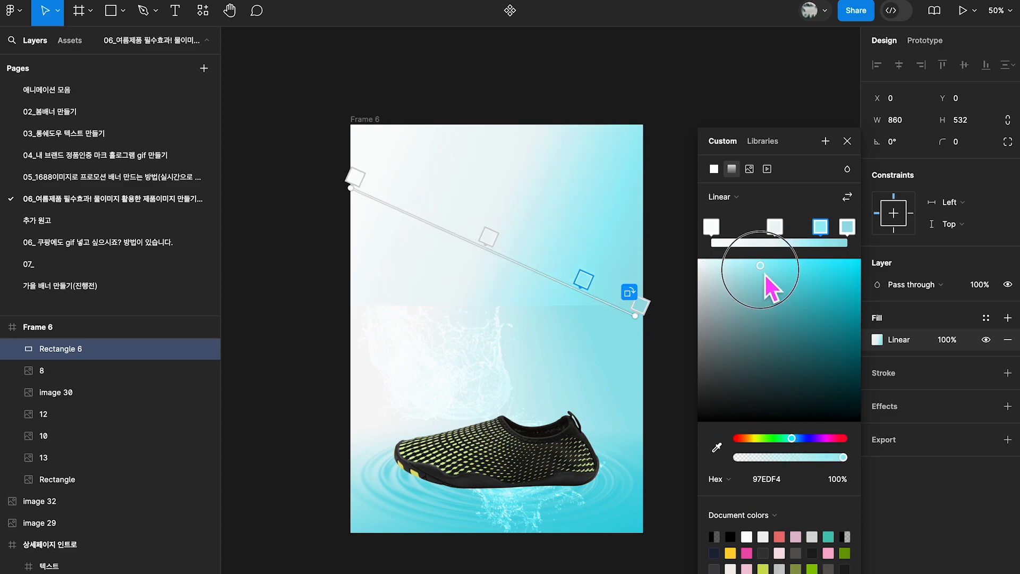
# Step: Rearrange the splash images behind the shoe, with the large one at the heel and the smaller one at the toe
pyautogui.click(465, 362)
pyautogui.moveTo(456, 349); pyautogui.dragTo(412, 400)
pyautogui.click(631, 414)
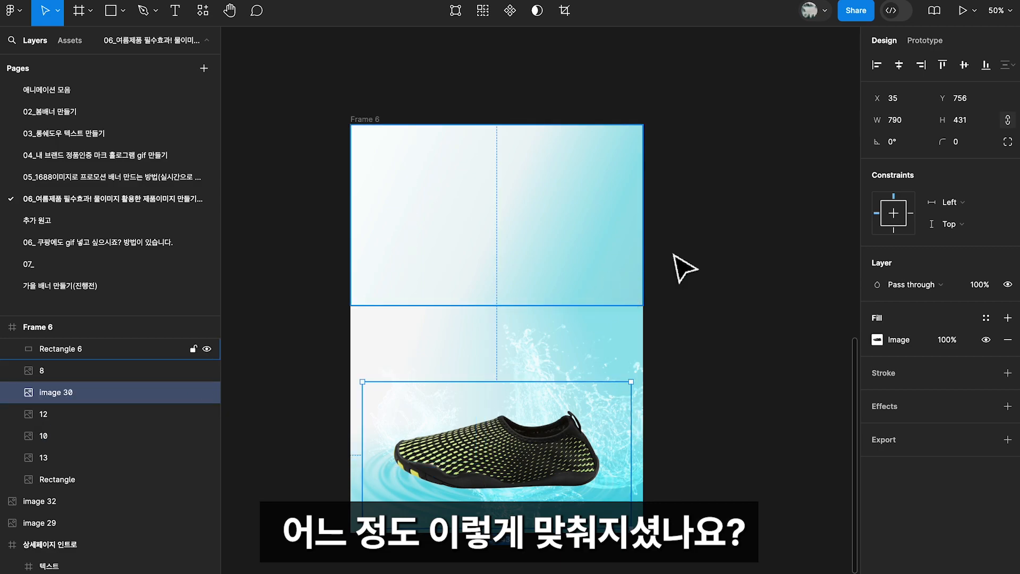
pyautogui.click(746, 235)
pyautogui.moveTo(647, 188); pyautogui.dragTo(633, 158)
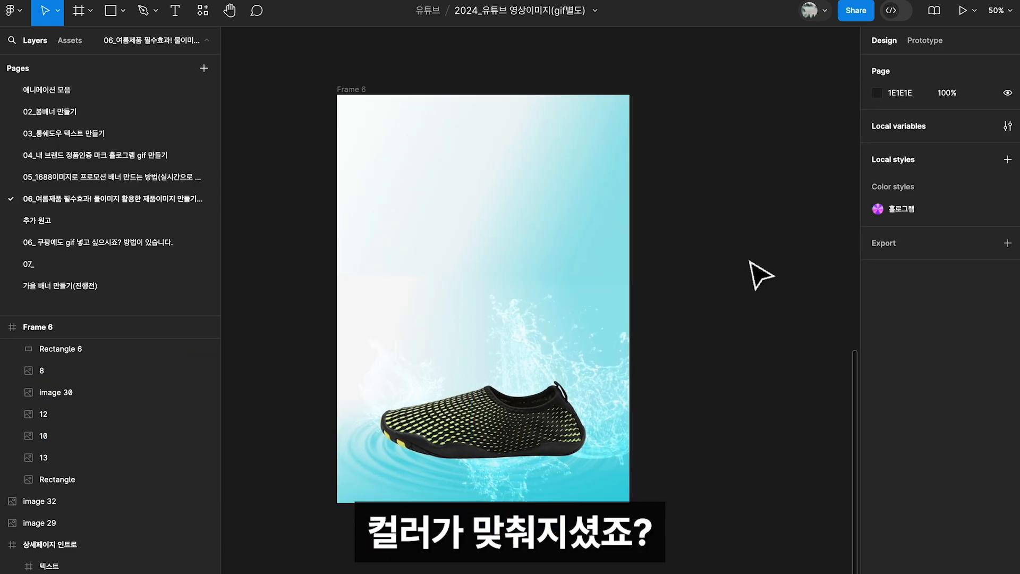
# Step: Move the rotated splash in layer 13 sideways under the shoe's sole, towards the toe
pyautogui.click(617, 404)
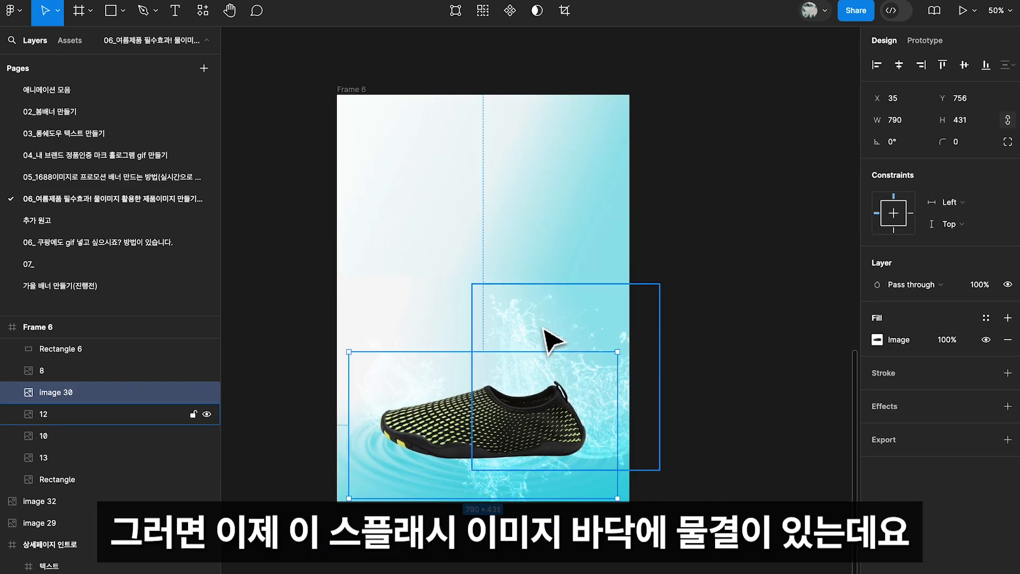
pyautogui.moveTo(696, 341); pyautogui.dragTo(715, 310)
pyautogui.hotkey('shift', '0')
pyautogui.moveTo(545, 400); pyautogui.dragTo(628, 304)
pyautogui.scroll(-1, 627, 304)
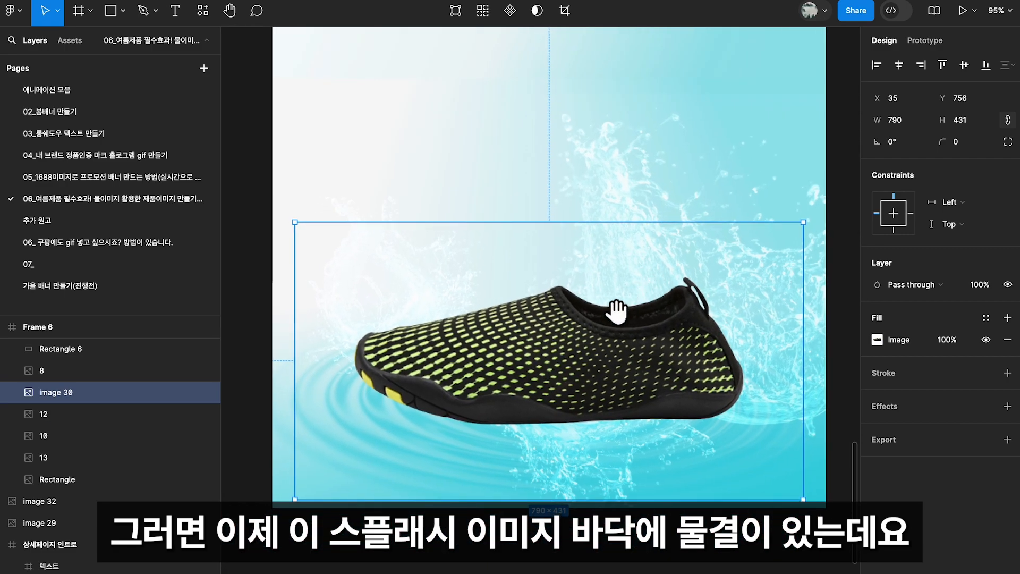
pyautogui.doubleClick(593, 442)
pyautogui.click(843, 254)
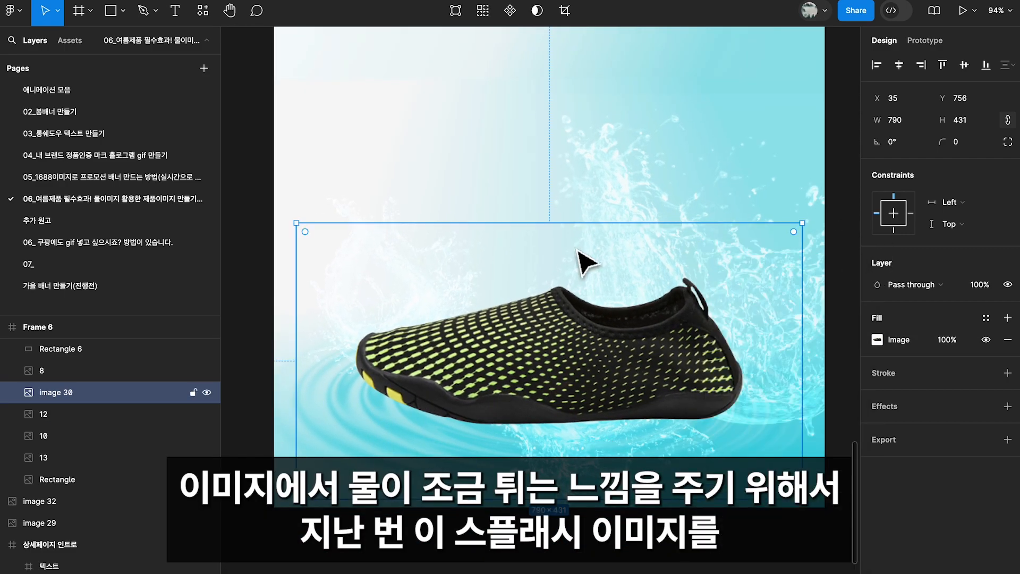
pyautogui.click(73, 460)
pyautogui.moveTo(622, 448); pyautogui.dragTo(506, 449)
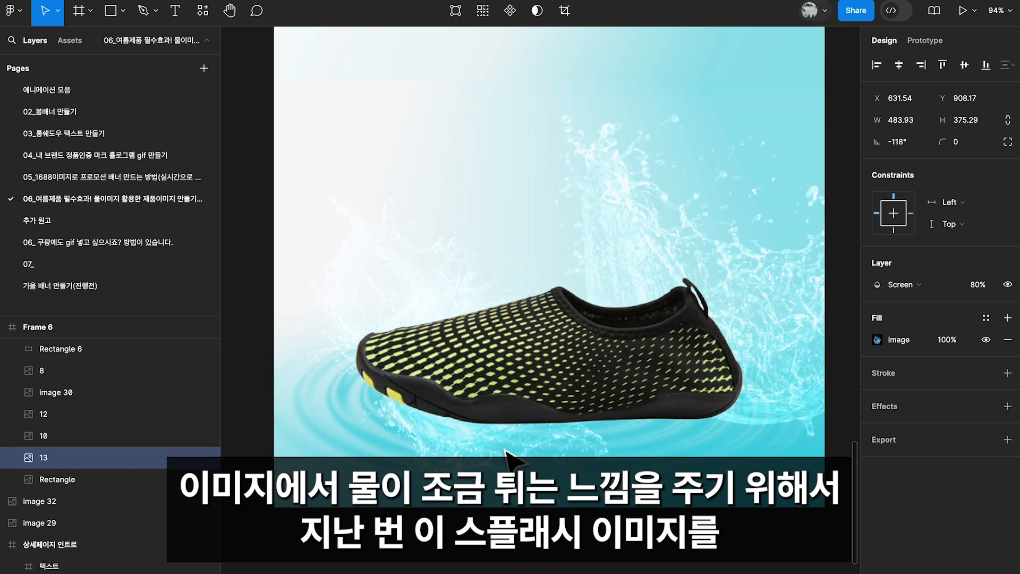
# Step: Place the layer 8 splash over the shoe's toe and position the layer 10 splash beside it at X 17, Y 799
pyautogui.click(756, 310)
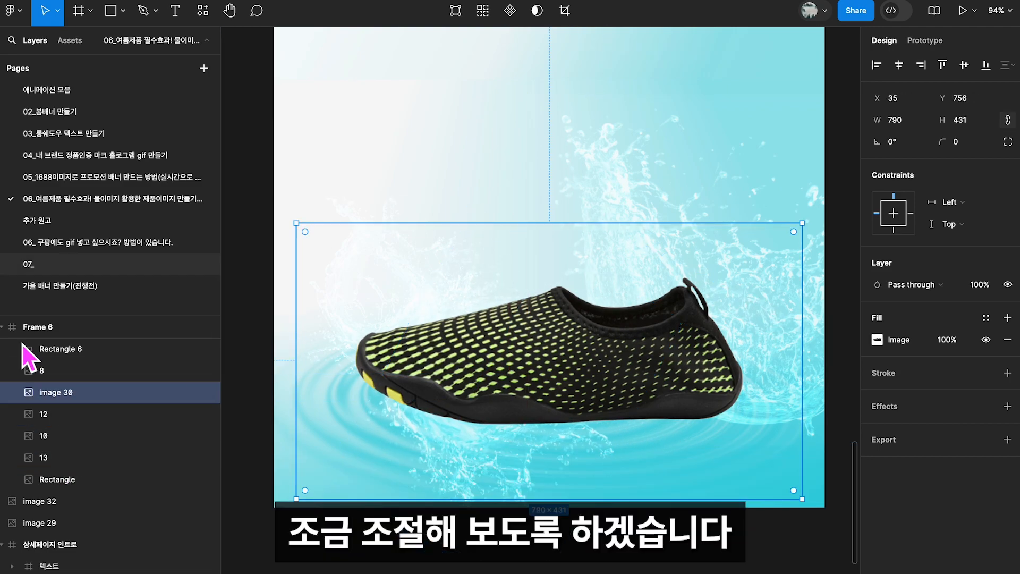
pyautogui.click(59, 460)
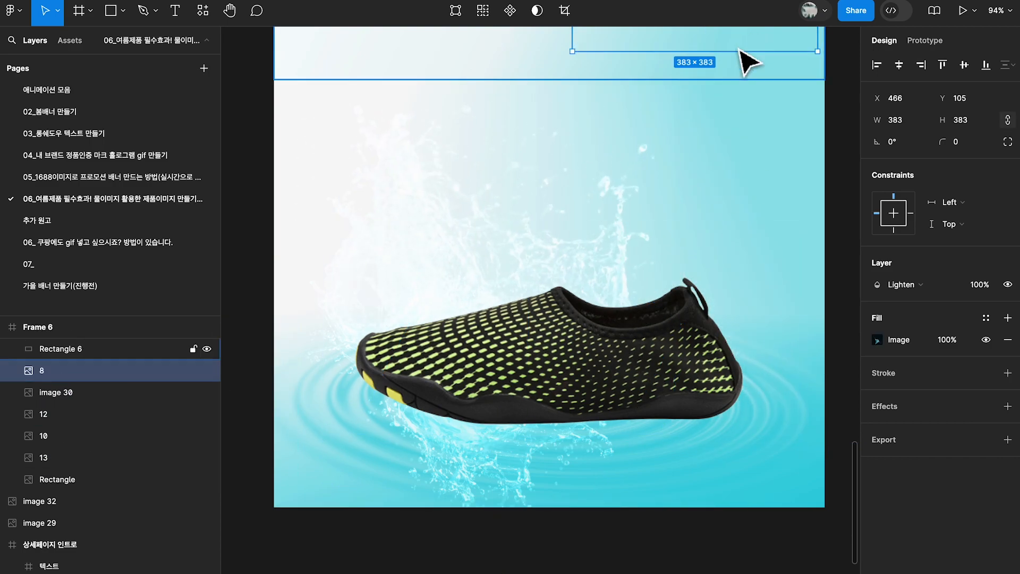
pyautogui.moveTo(748, 62); pyautogui.dragTo(506, 417)
pyautogui.click(409, 319)
pyautogui.moveTo(404, 335)
pyautogui.mouseDown()
pyautogui.moveTo(409, 353)
pyautogui.moveTo(417, 346)
pyautogui.mouseUp()
pyautogui.press('-')
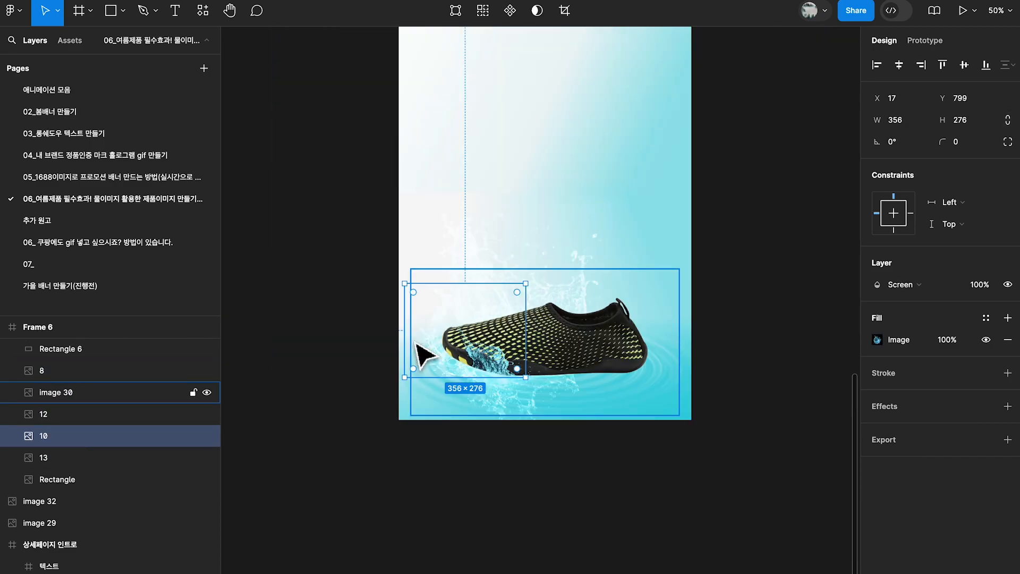
# Step: Draw an 860 × 991 rectangle from the frame's top edge down over most of the shoe
pyautogui.hscroll(2, 479, 324)
pyautogui.click(582, 242)
pyautogui.moveTo(335, 85); pyautogui.dragTo(400, 149)
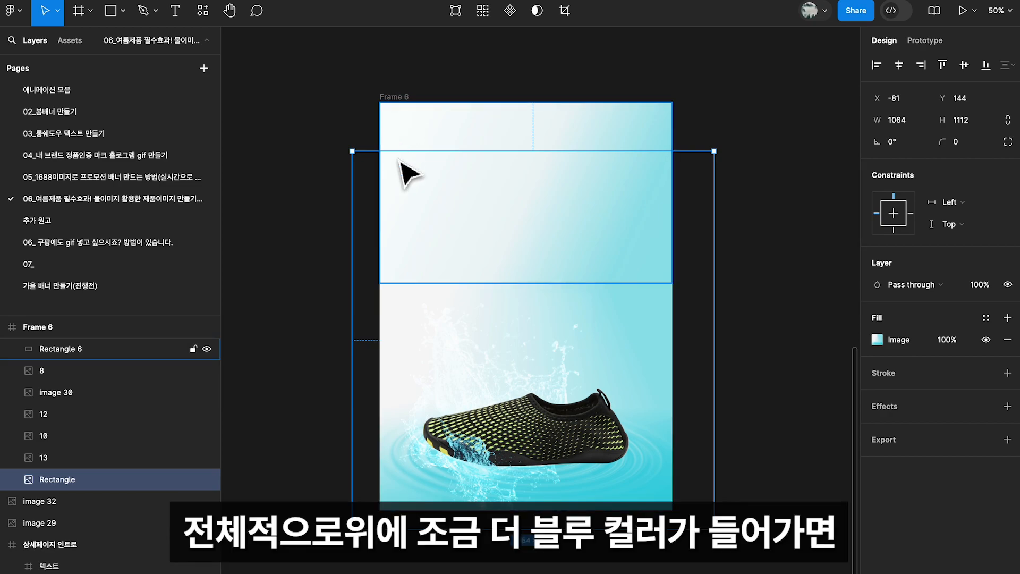
pyautogui.moveTo(664, 211); pyautogui.dragTo(634, 152)
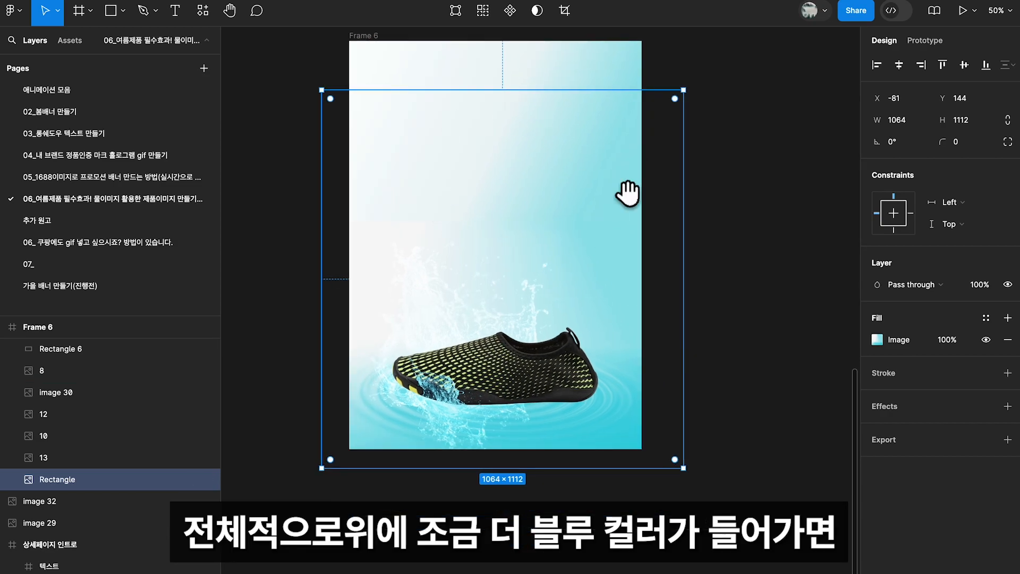
pyautogui.moveTo(664, 263); pyautogui.dragTo(694, 305)
pyautogui.click(124, 18)
pyautogui.click(126, 42)
pyautogui.moveTo(378, 80)
pyautogui.mouseDown()
pyautogui.moveTo(608, 321)
pyautogui.moveTo(676, 409)
pyautogui.moveTo(672, 421)
pyautogui.mouseUp()
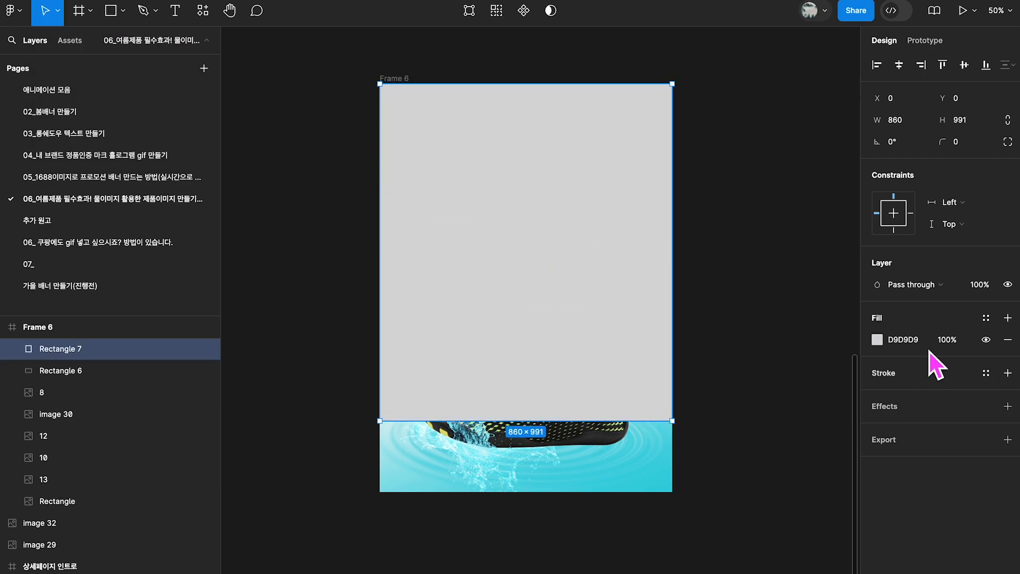
# Step: Fill the new rectangle with a linear gradient from a light blue sampled off the water to bright aqua 6FF3FF
pyautogui.click(878, 339)
pyautogui.click(732, 246)
pyautogui.click(717, 448)
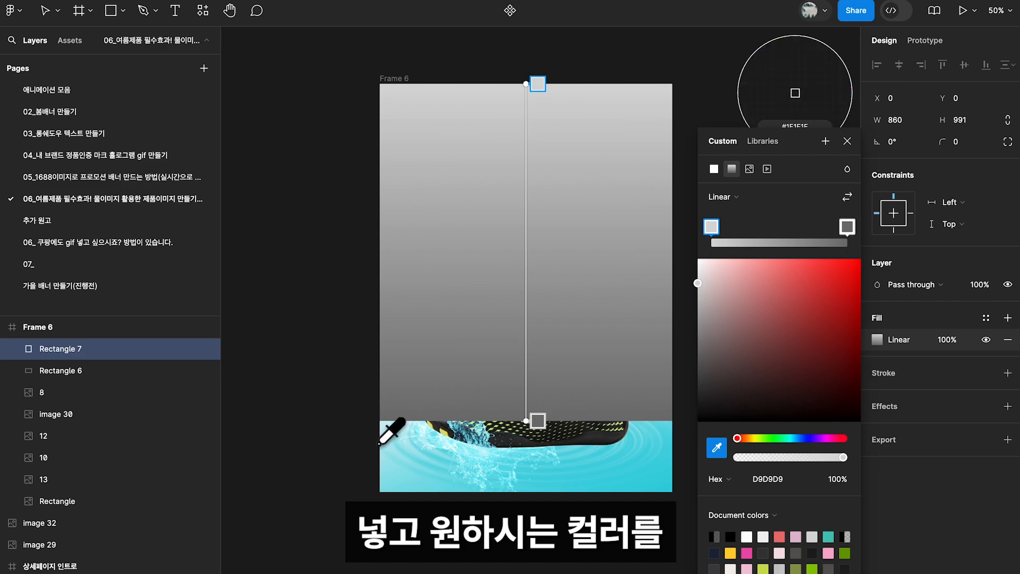
pyautogui.click(393, 435)
pyautogui.click(847, 227)
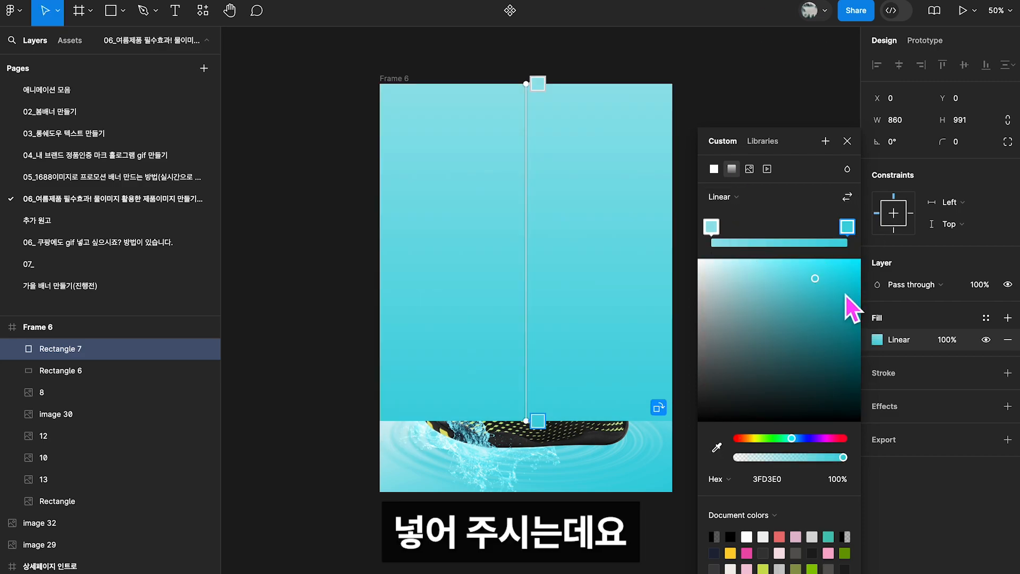
pyautogui.click(795, 260)
# Step: Change the rectangle's gradient to Radial and lighten its centre stop to near white
pyautogui.click(739, 198)
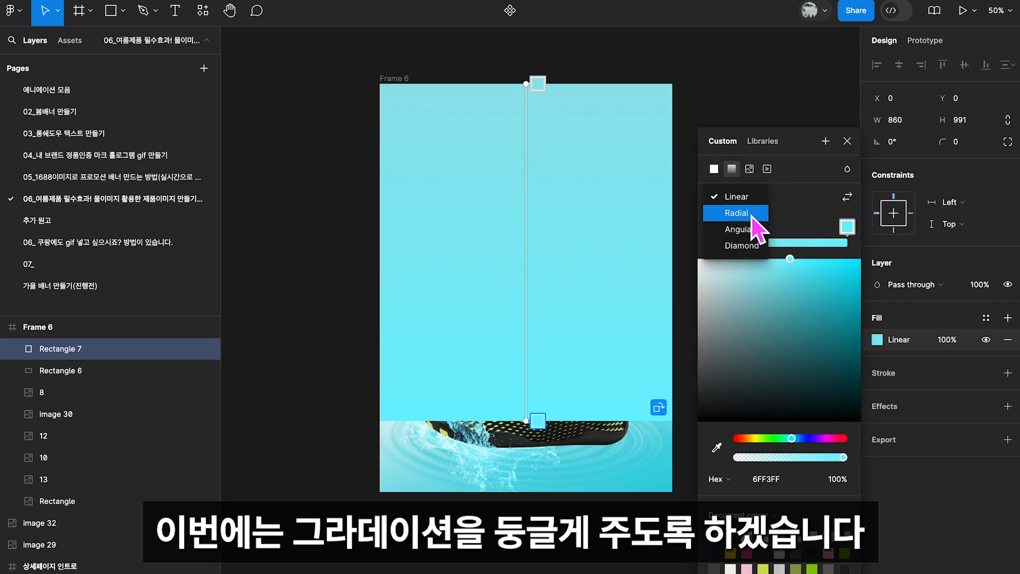
pyautogui.click(749, 214)
pyautogui.moveTo(526, 253); pyautogui.dragTo(527, 249)
pyautogui.moveTo(757, 271); pyautogui.dragTo(706, 260)
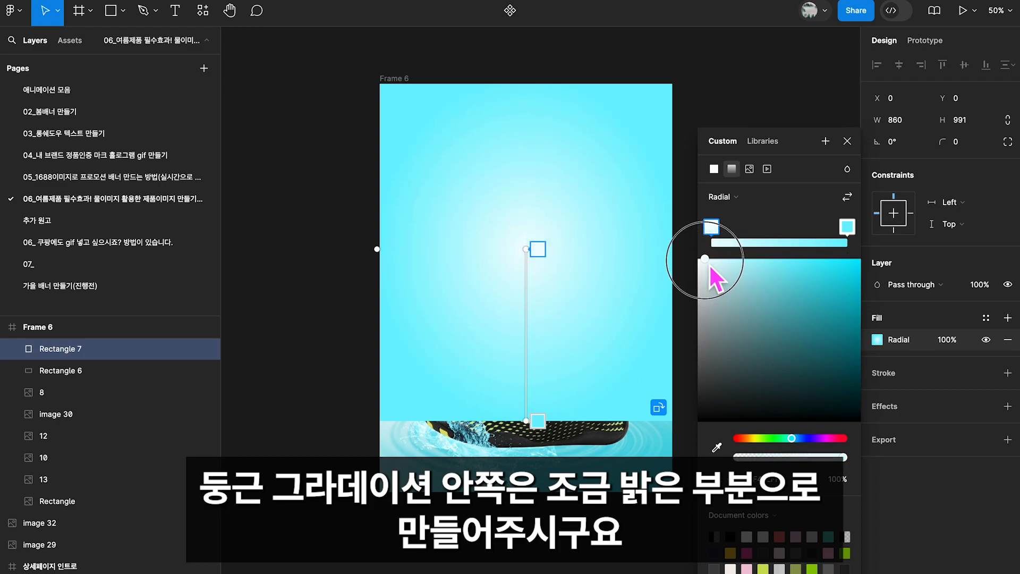
# Step: Recolour the radial gradient's outer stop with a blue sampled from the water and brighten it to light aqua
pyautogui.click(847, 227)
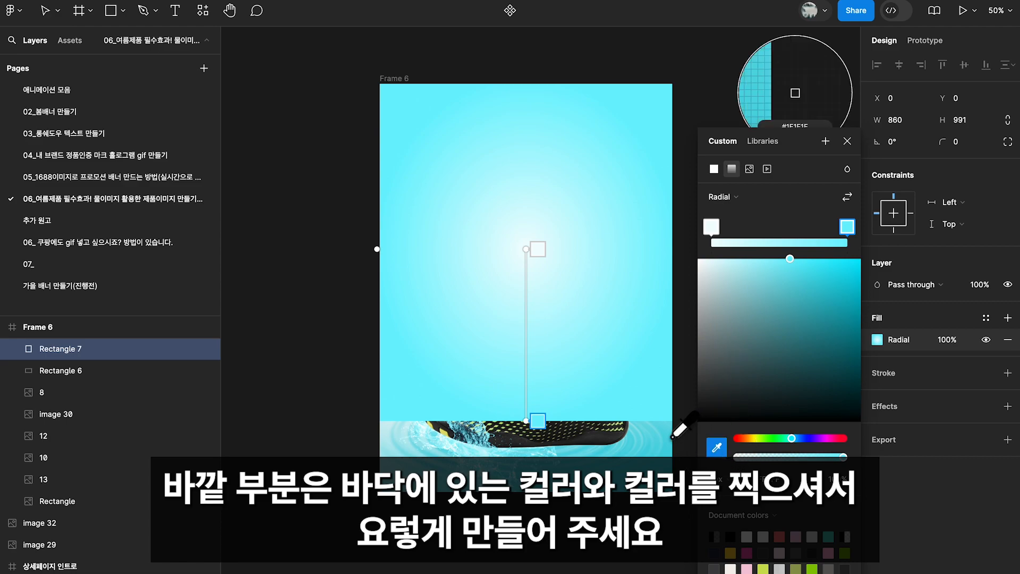
pyautogui.click(439, 419)
pyautogui.moveTo(789, 276); pyautogui.dragTo(781, 259)
pyautogui.click(847, 141)
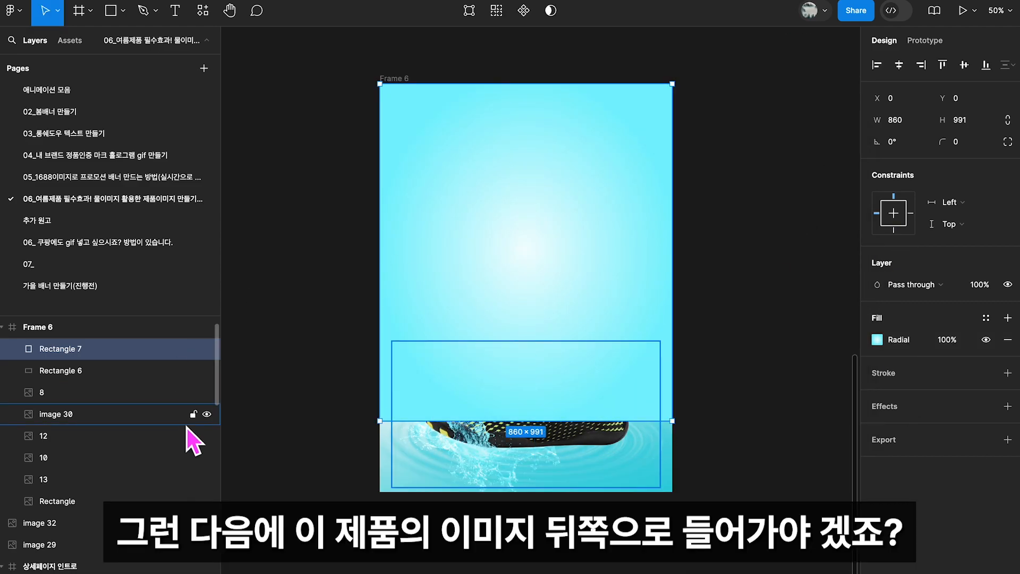
# Step: Reorder Rectangle 7 and Rectangle 6 below the shoe and splash layers, keeping both above the water ripple image
pyautogui.moveTo(61, 356); pyautogui.dragTo(54, 493)
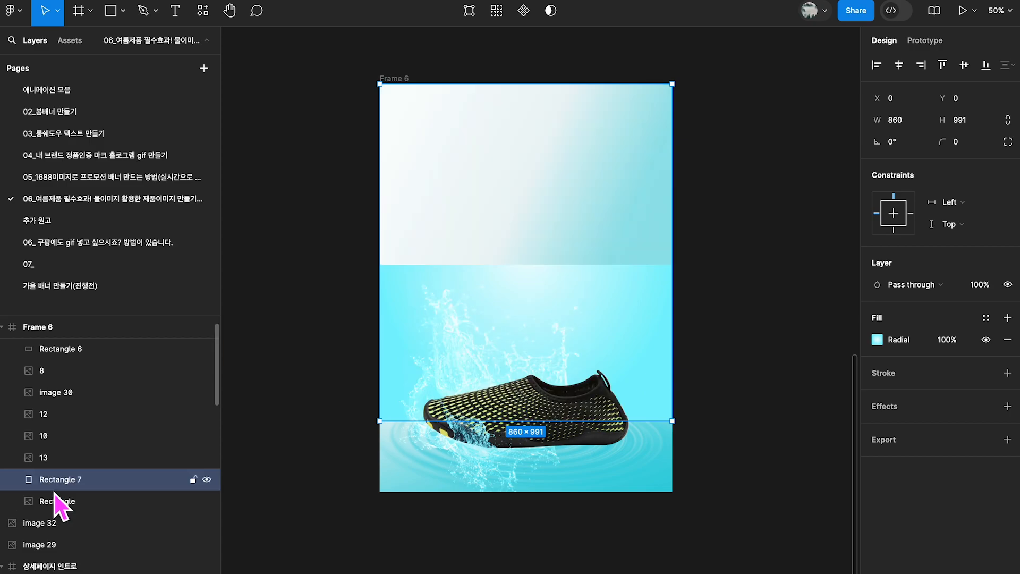
pyautogui.click(58, 352)
pyautogui.moveTo(62, 352); pyautogui.dragTo(66, 500)
pyautogui.click(75, 460)
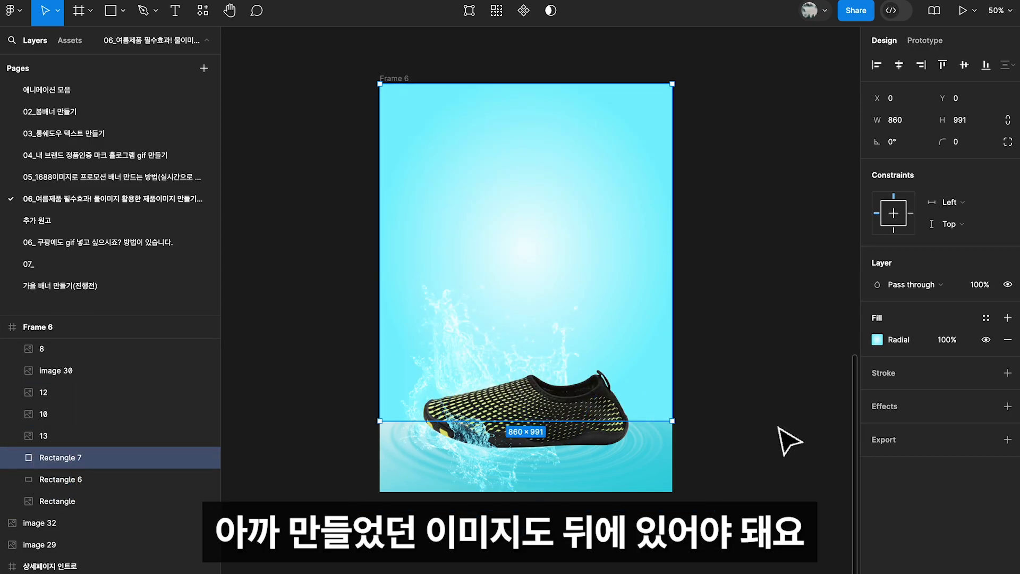
# Step: Apply a layer blur of 100 to Rectangle 7 and extend its height to 995
pyautogui.click(1008, 406)
pyautogui.click(939, 432)
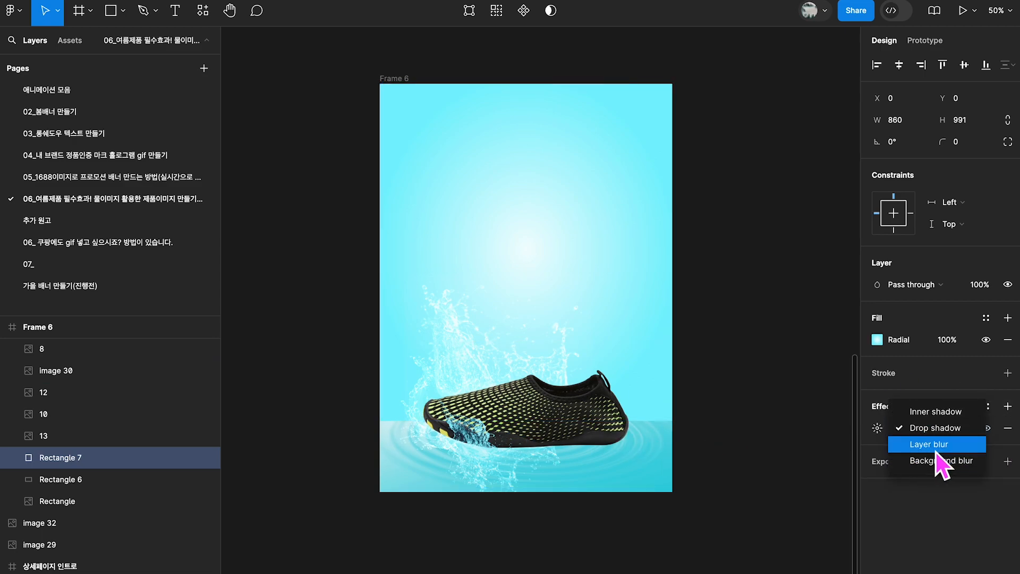
pyautogui.click(925, 445)
pyautogui.scroll(-1, 789, 333)
pyautogui.moveTo(626, 414); pyautogui.dragTo(627, 416)
pyautogui.click(878, 429)
pyautogui.click(745, 468)
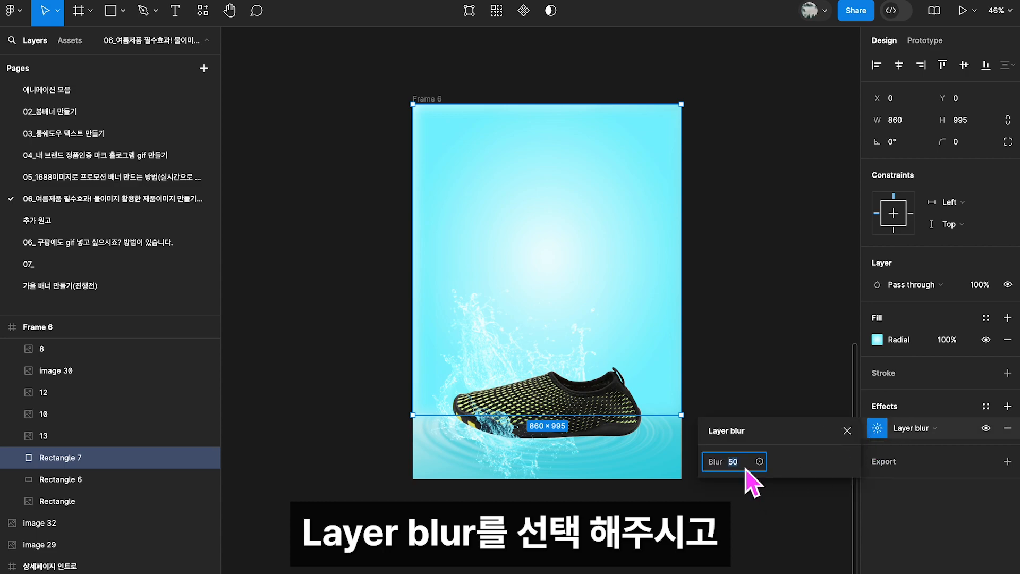
pyautogui.write('100')
pyautogui.press('Return')
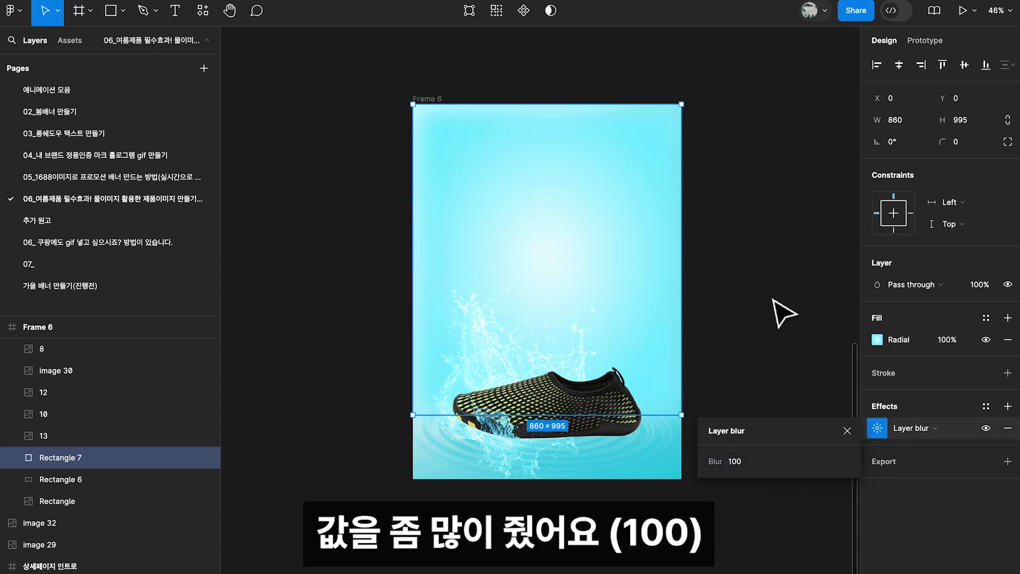
pyautogui.click(771, 282)
pyautogui.scroll(1, 769, 276)
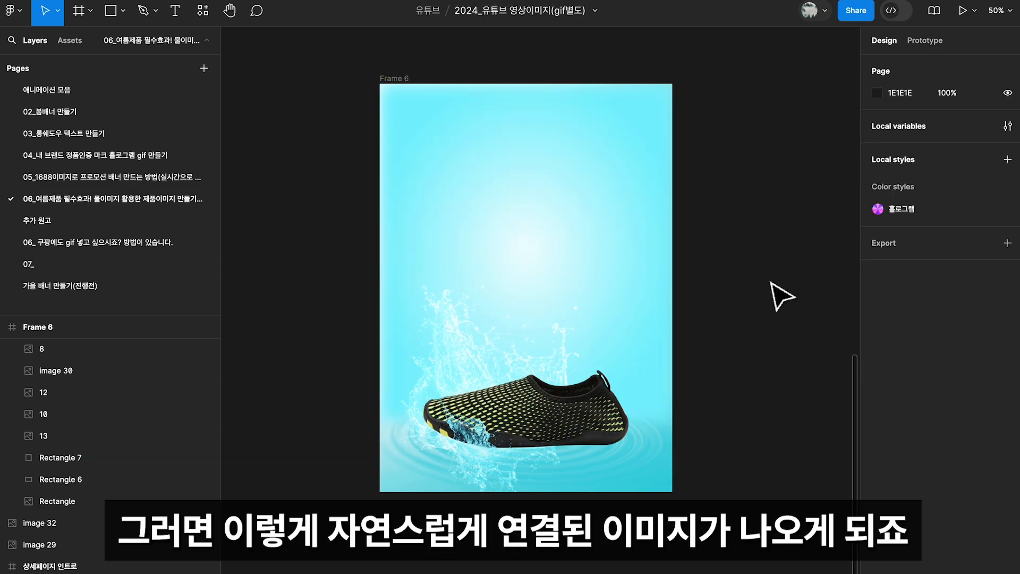
pyautogui.scroll(-1, 783, 334)
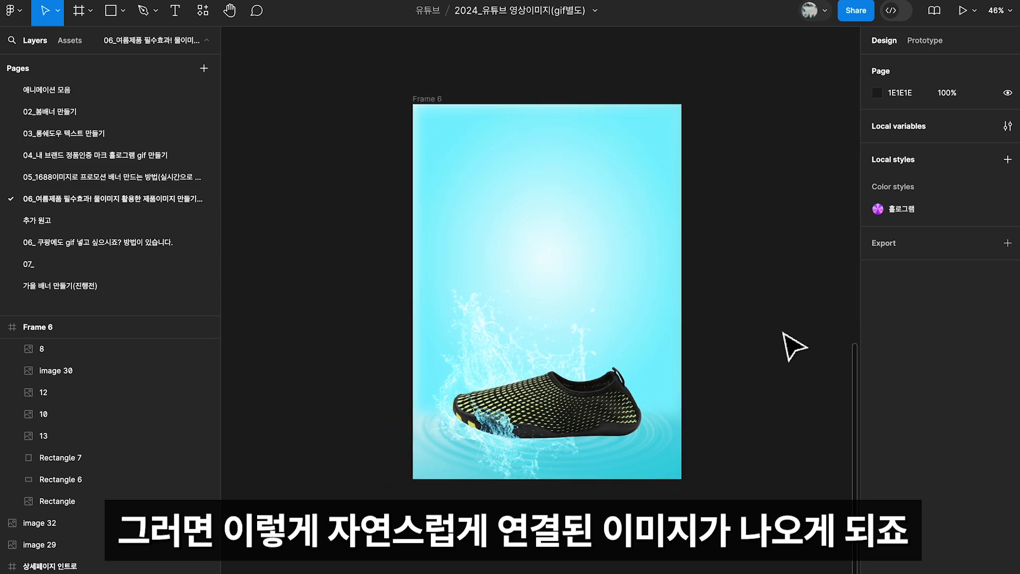
pyautogui.click(498, 125)
pyautogui.click(771, 293)
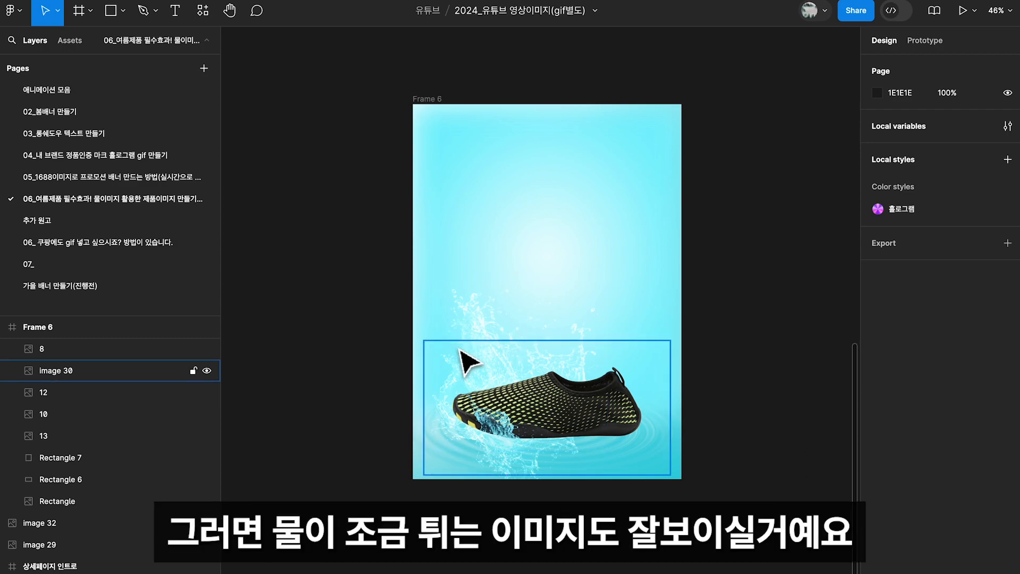
pyautogui.click(479, 318)
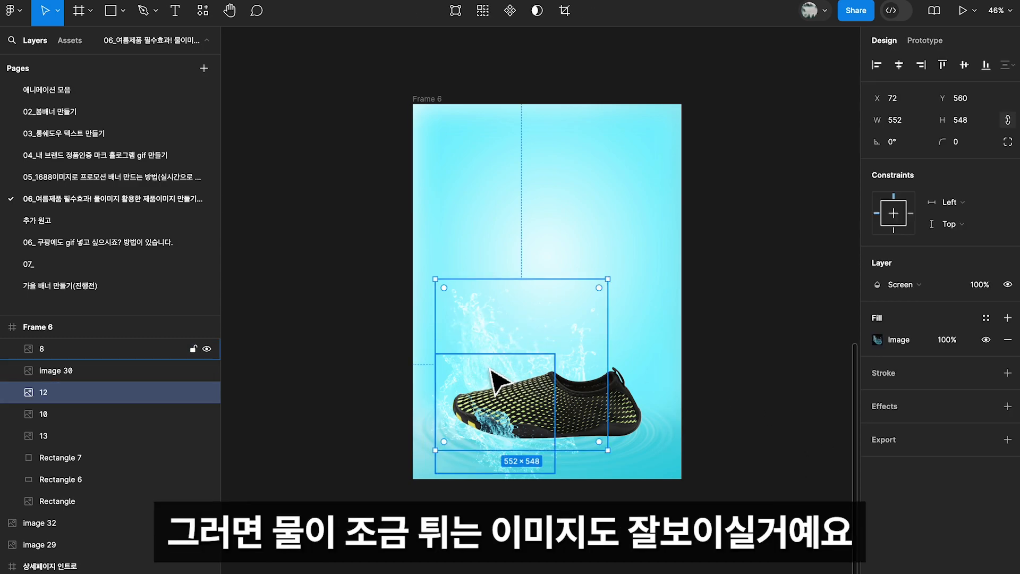
pyautogui.click(726, 262)
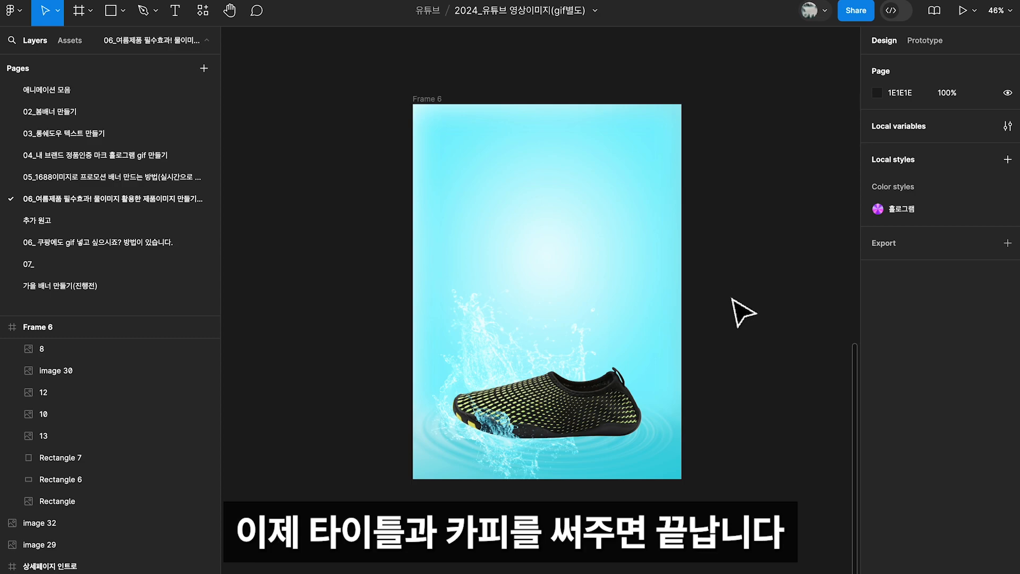
# Step: Duplicate the layer 8 splash and place the copy along the shoe's sole, farther from the toe
pyautogui.moveTo(743, 312); pyautogui.dragTo(692, 296)
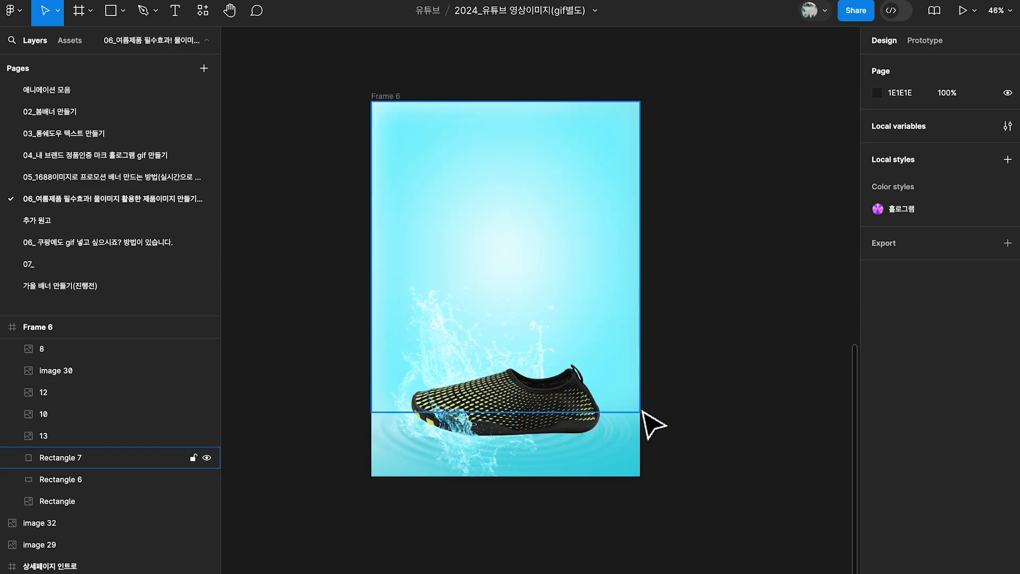
pyautogui.click(642, 410)
pyautogui.moveTo(734, 360); pyautogui.dragTo(706, 349)
pyautogui.click(432, 440)
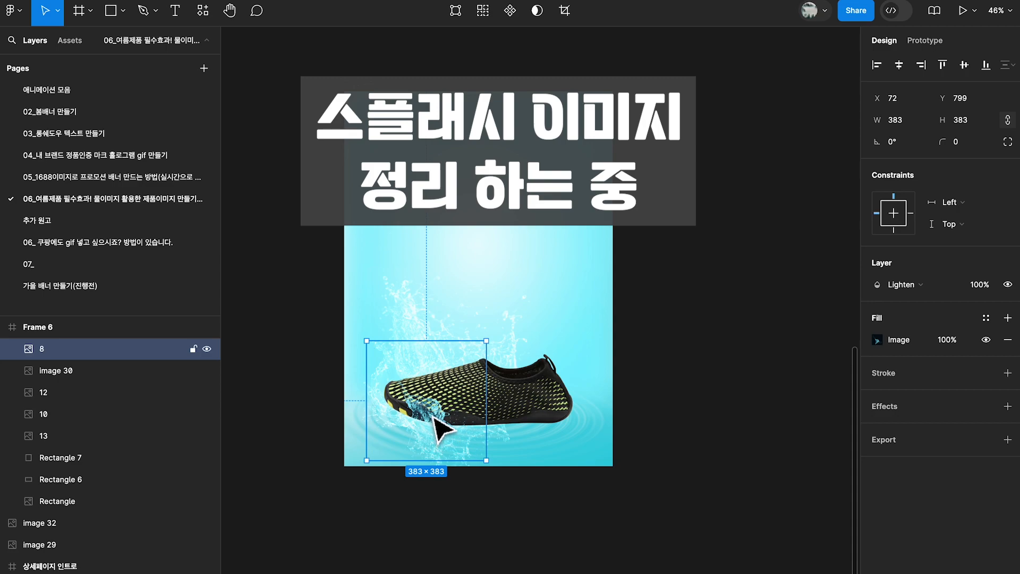
pyautogui.doubleClick(433, 417)
pyautogui.click(849, 256)
pyautogui.scroll(-2, 448, 385)
pyautogui.moveTo(448, 385); pyautogui.dragTo(441, 379)
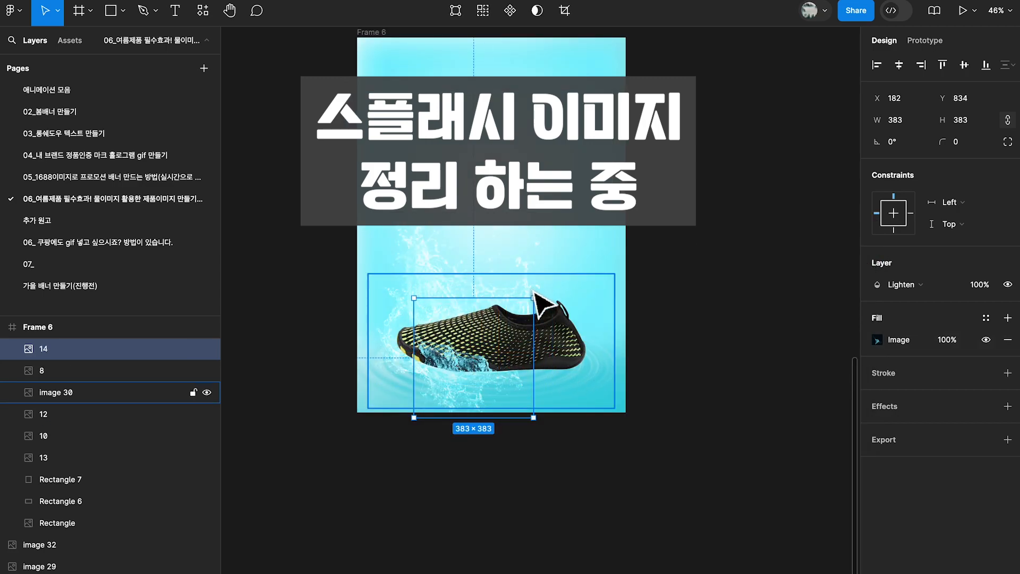
pyautogui.moveTo(536, 294); pyautogui.dragTo(500, 440)
pyautogui.moveTo(457, 346); pyautogui.dragTo(452, 370)
pyautogui.click(711, 419)
pyautogui.moveTo(737, 387); pyautogui.dragTo(765, 346)
# Step: Place another splash copy towards the shoe's heel and move its layer directly behind the shoe image
pyautogui.click(485, 358)
pyautogui.keyDown('shift'); pyautogui.click(485, 355); pyautogui.keyUp('shift')
pyautogui.click(487, 353)
pyautogui.moveTo(487, 354); pyautogui.dragTo(610, 340)
pyautogui.moveTo(79, 348); pyautogui.dragTo(78, 425)
pyautogui.moveTo(619, 350); pyautogui.dragTo(622, 344)
pyautogui.click(728, 308)
pyautogui.moveTo(727, 303); pyautogui.dragTo(720, 332)
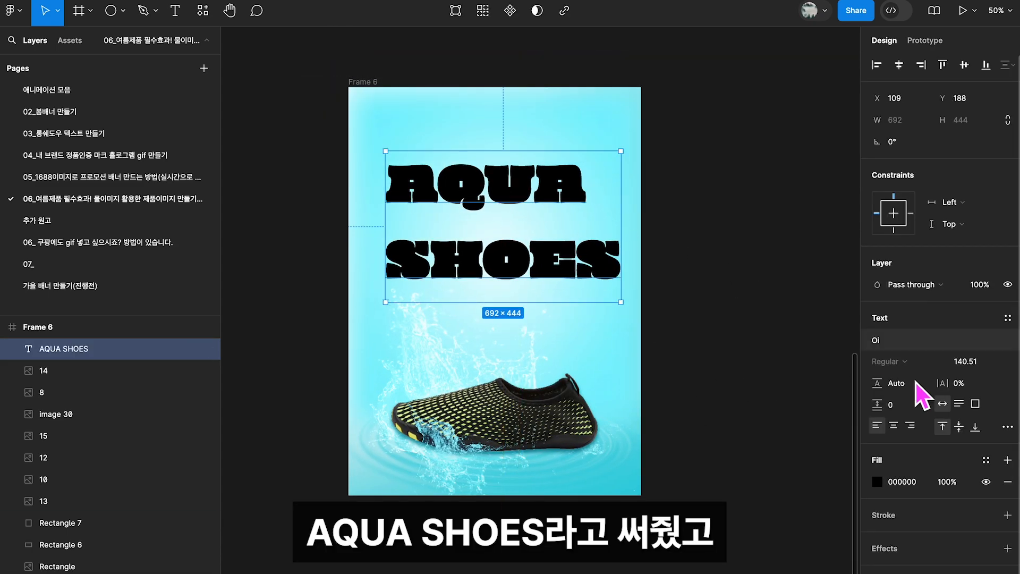
# Step: Center-align the AQUA SHOES title, move it to X 95, Y 174 and set its line height to 157%
pyautogui.click(894, 426)
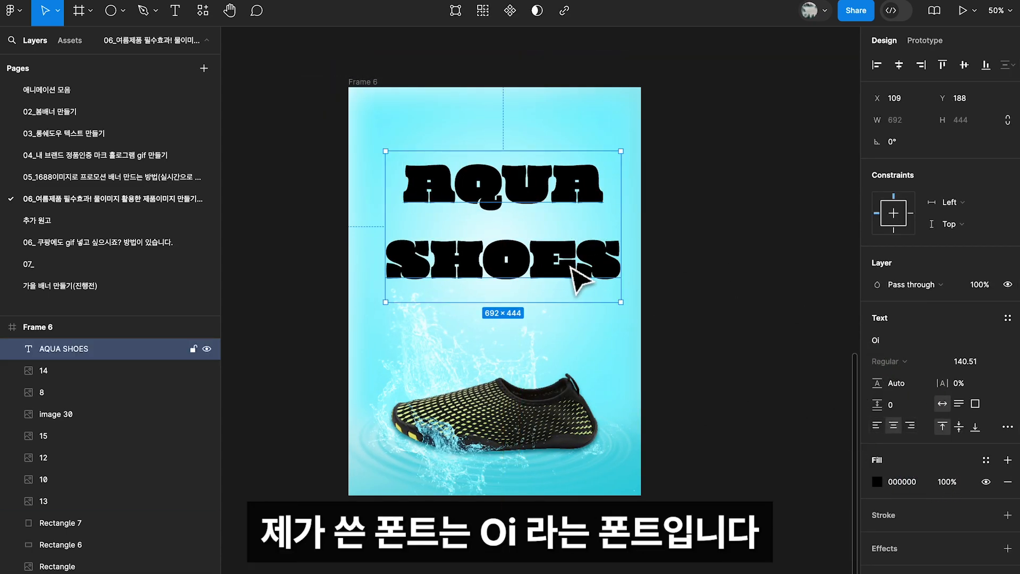
pyautogui.moveTo(572, 268); pyautogui.dragTo(567, 264)
pyautogui.moveTo(878, 383); pyautogui.dragTo(876, 383)
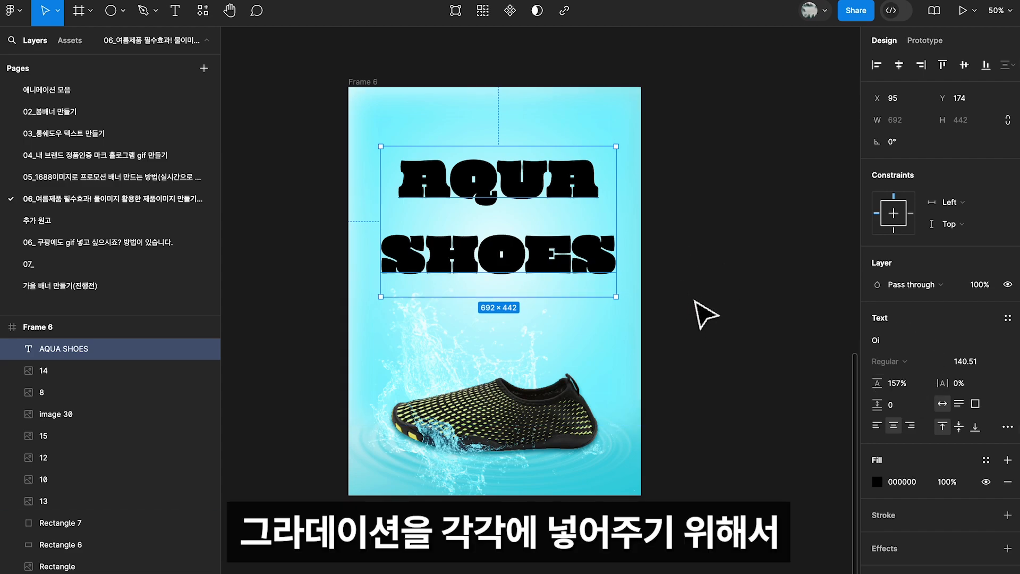
# Step: Cut the word SHOES out of the title so that its text layer holds only AQUA
pyautogui.doubleClick(596, 182)
pyautogui.moveTo(597, 183); pyautogui.dragTo(678, 324)
pyautogui.press('super+c')
pyautogui.press('BackSpace')
pyautogui.press('Escape')
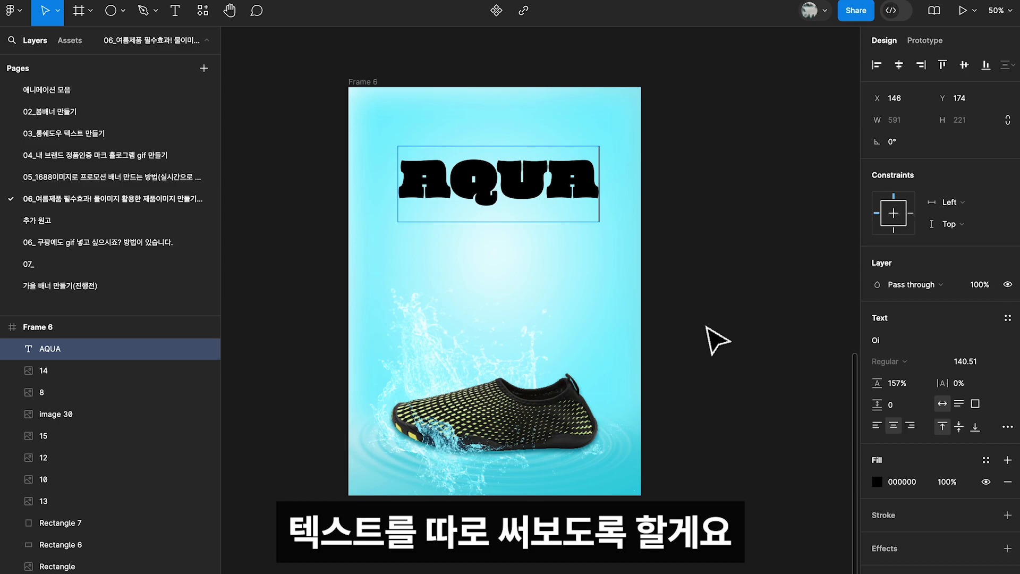
pyautogui.press('Escape')
# Step: Duplicate the AQUA text just below itself at Y 339 and replace the copy's text with SHOES
pyautogui.keyDown('alt'); pyautogui.moveTo(539, 188); pyautogui.dragTo(543, 243); pyautogui.keyUp('alt')
pyautogui.doubleClick(543, 243)
pyautogui.press('super+v')
pyautogui.click(398, 313)
pyautogui.press('BackSpace')
pyautogui.press('Escape')
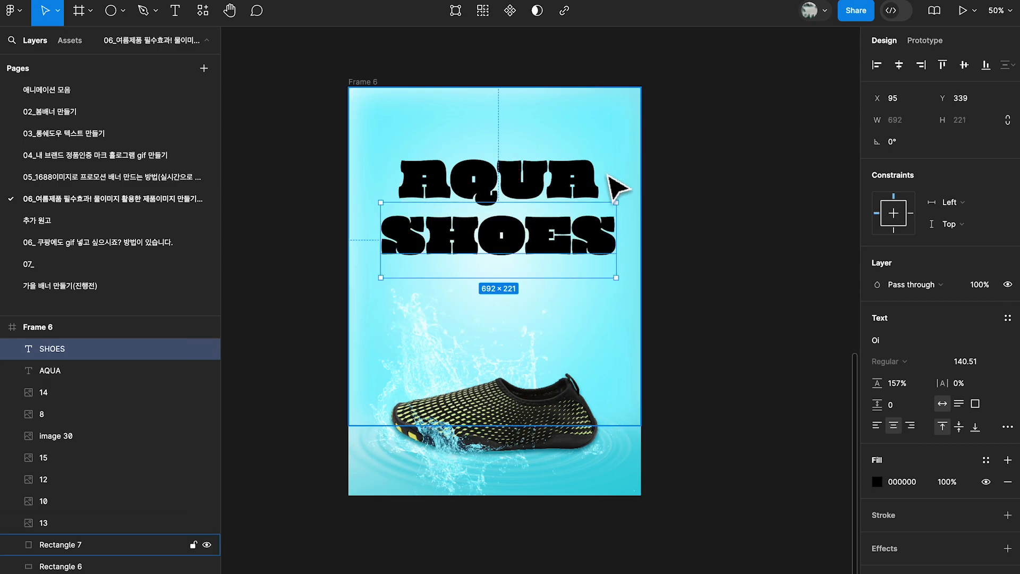
# Step: Give the AQUA text a vertical linear gradient fill and pull the gradient's end up towards the letters' lower edge
pyautogui.click(610, 175)
pyautogui.click(878, 480)
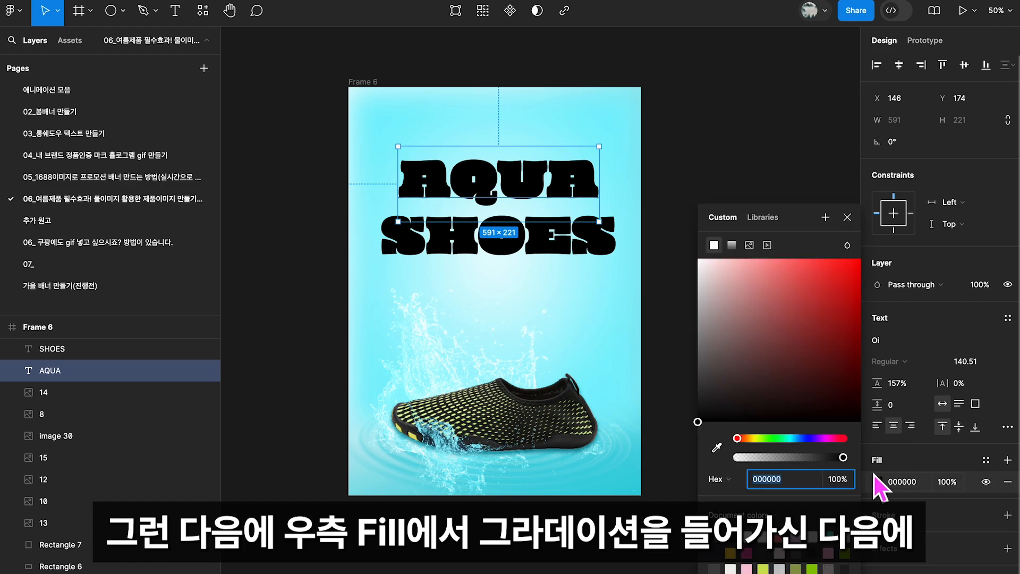
pyautogui.click(733, 245)
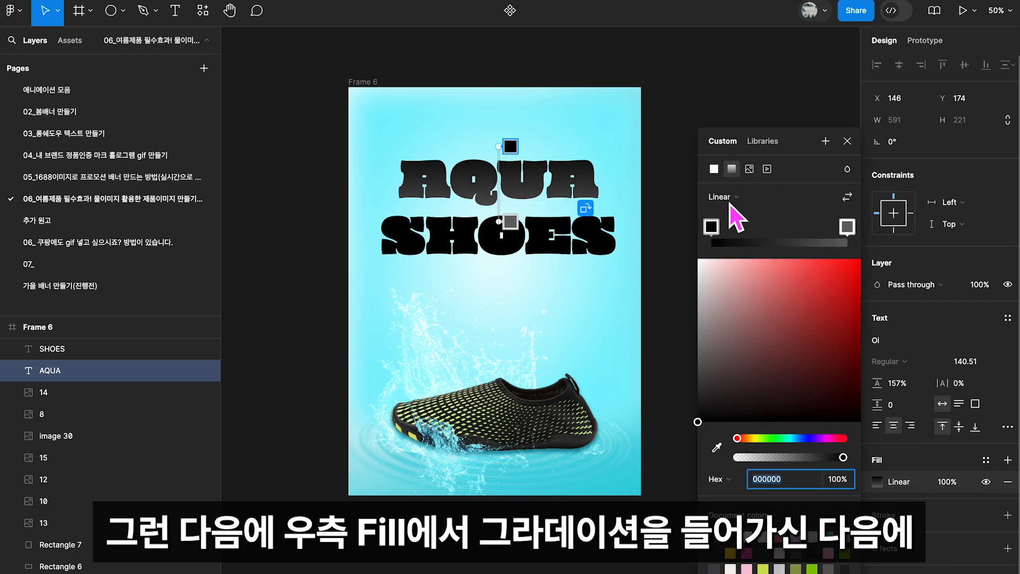
pyautogui.moveTo(502, 221); pyautogui.dragTo(502, 207)
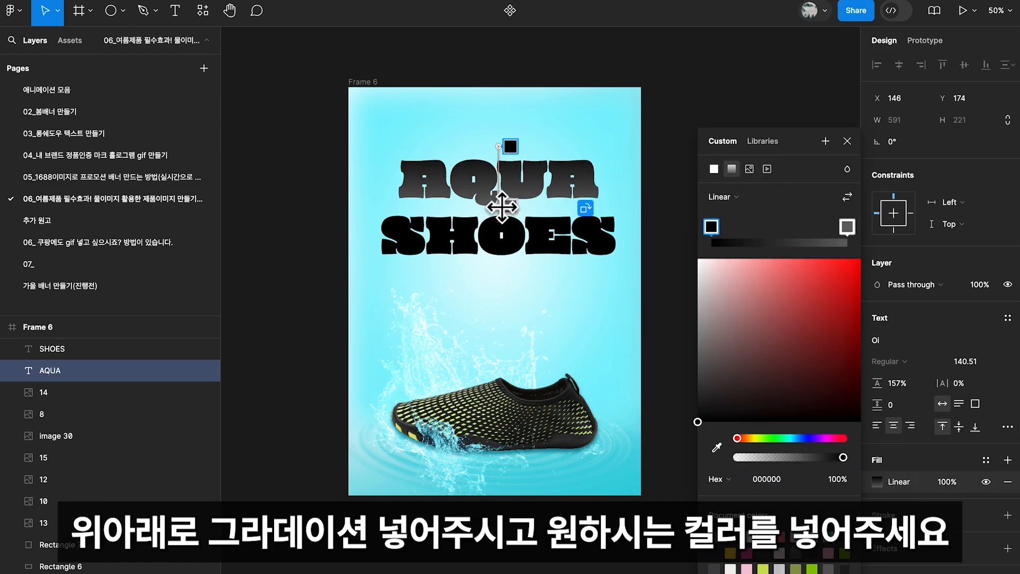
pyautogui.click(717, 448)
pyautogui.click(668, 296)
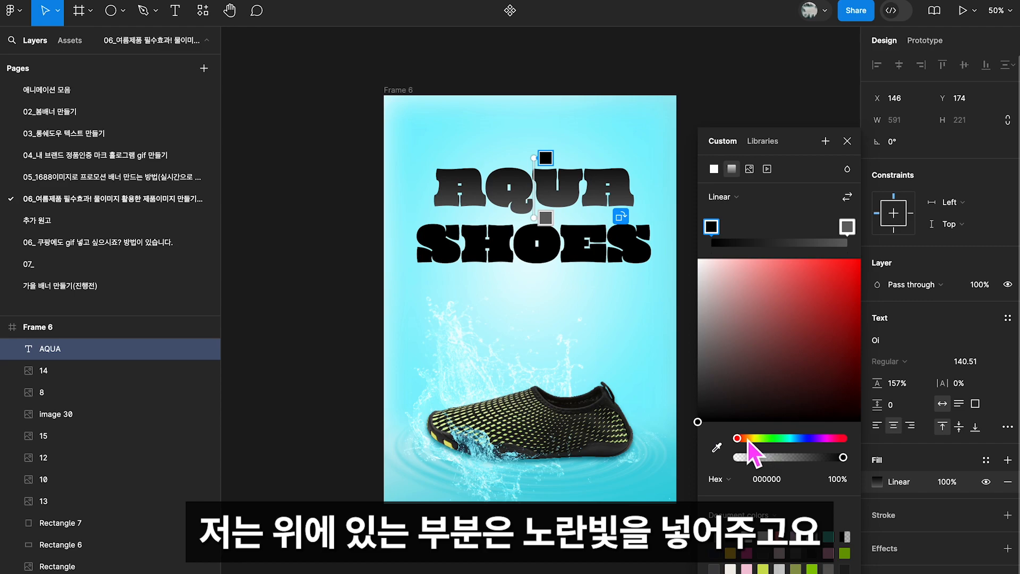
# Step: Colour the AQUA gradient from warm yellow in the upper stop to green 00CE90 in the lower stop
pyautogui.moveTo(748, 440); pyautogui.dragTo(763, 444)
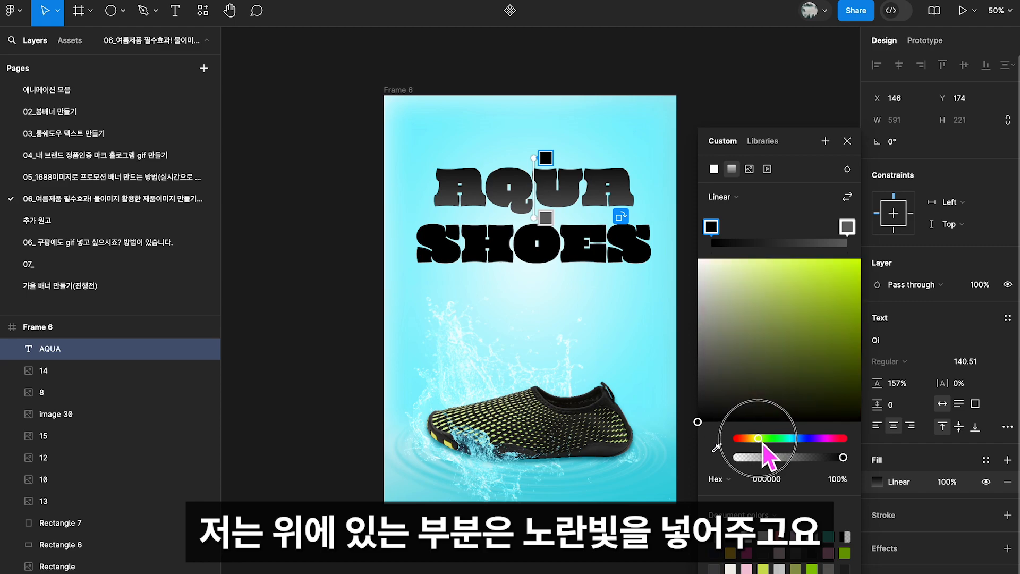
pyautogui.moveTo(827, 291); pyautogui.dragTo(822, 272)
pyautogui.moveTo(759, 445); pyautogui.dragTo(789, 445)
pyautogui.click(848, 227)
pyautogui.moveTo(808, 375); pyautogui.dragTo(881, 299)
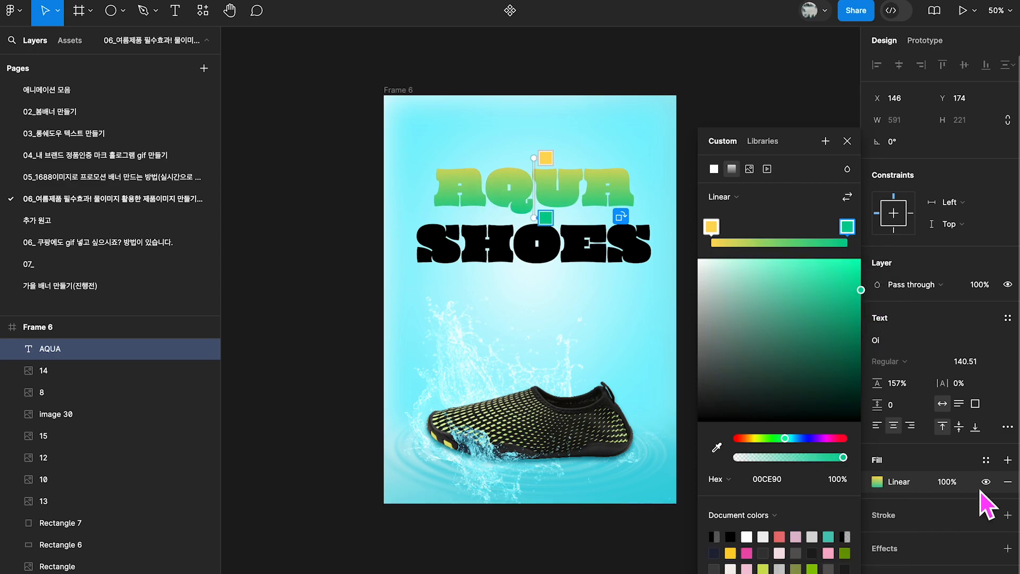
pyautogui.click(848, 141)
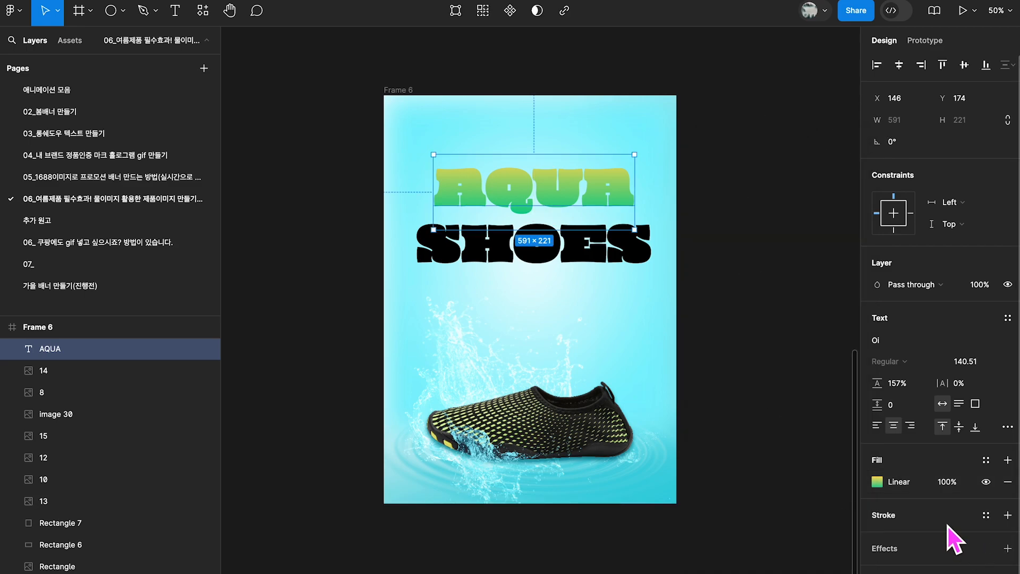
# Step: Add a white FFFFFF stroke with a weight of 5 to the AQUA text
pyautogui.click(1009, 515)
pyautogui.click(962, 566)
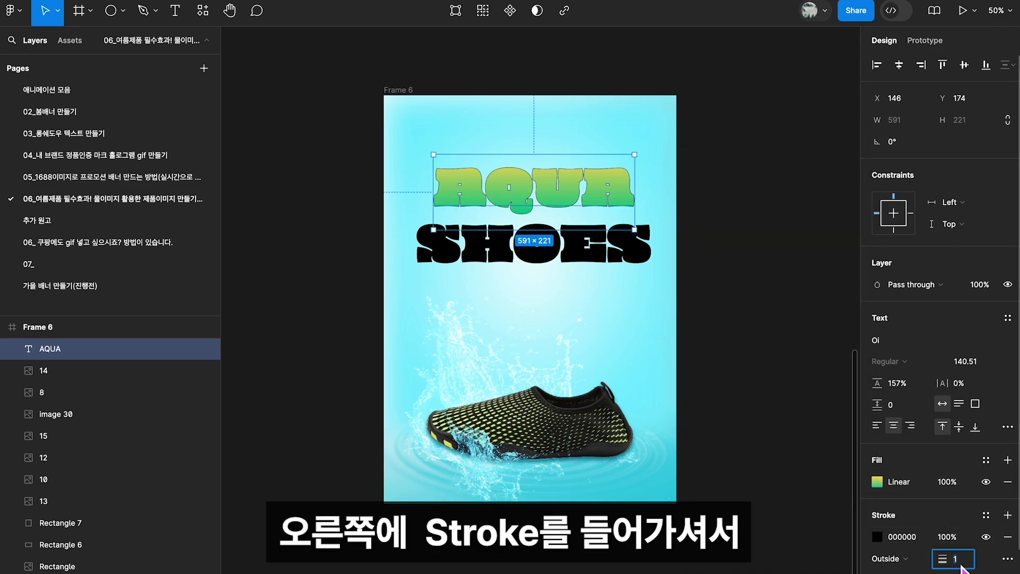
pyautogui.write('5')
pyautogui.press('Return')
pyautogui.click(878, 539)
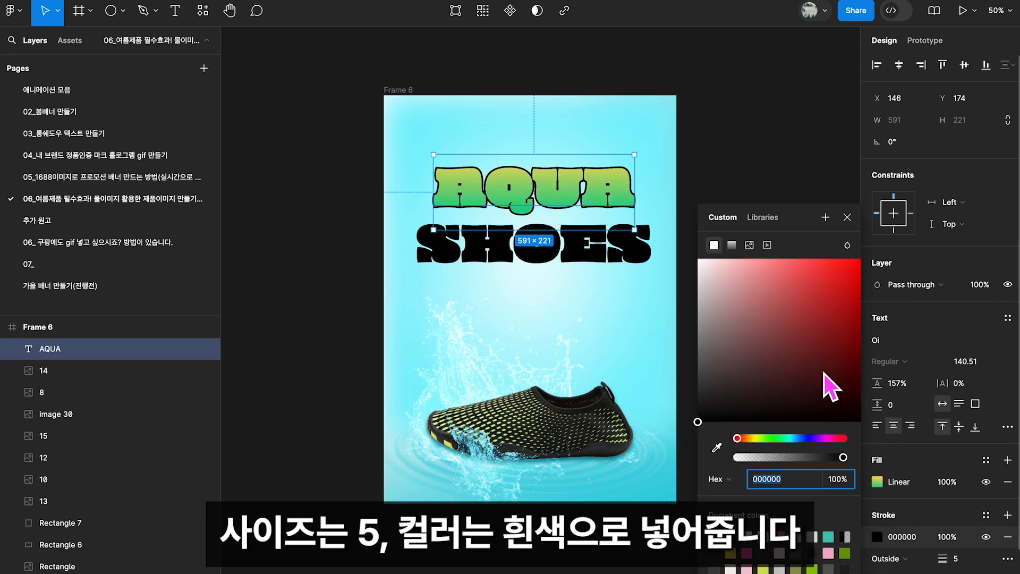
pyautogui.moveTo(836, 381); pyautogui.dragTo(616, 183)
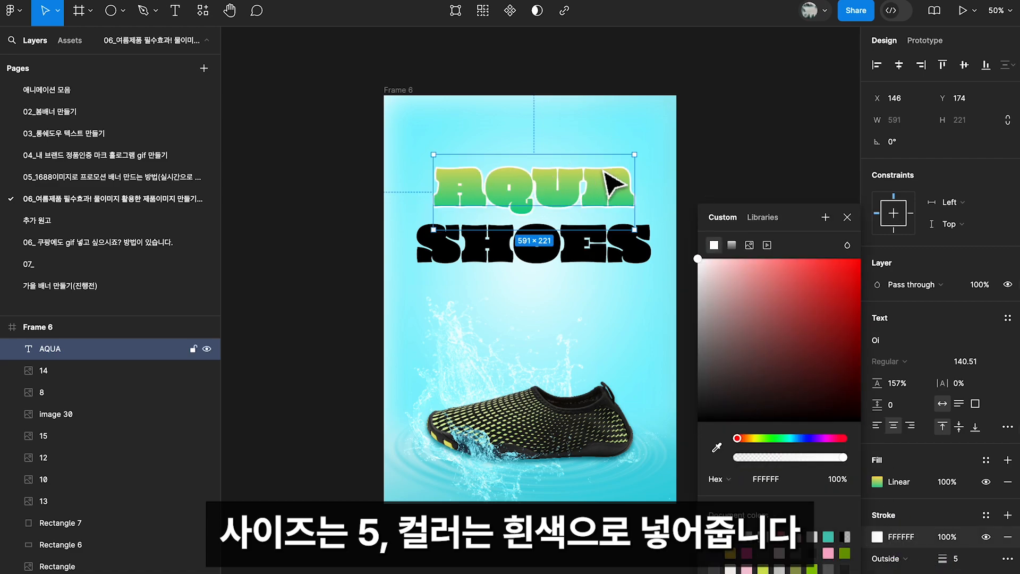
# Step: Set the AQUA text's stroke alignment to Center
pyautogui.click(899, 564)
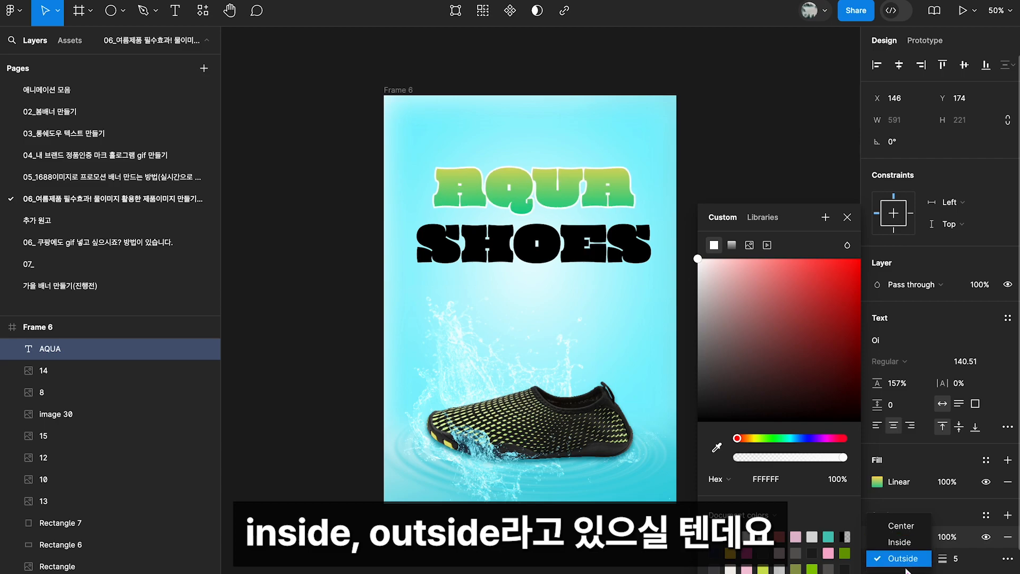
pyautogui.click(916, 531)
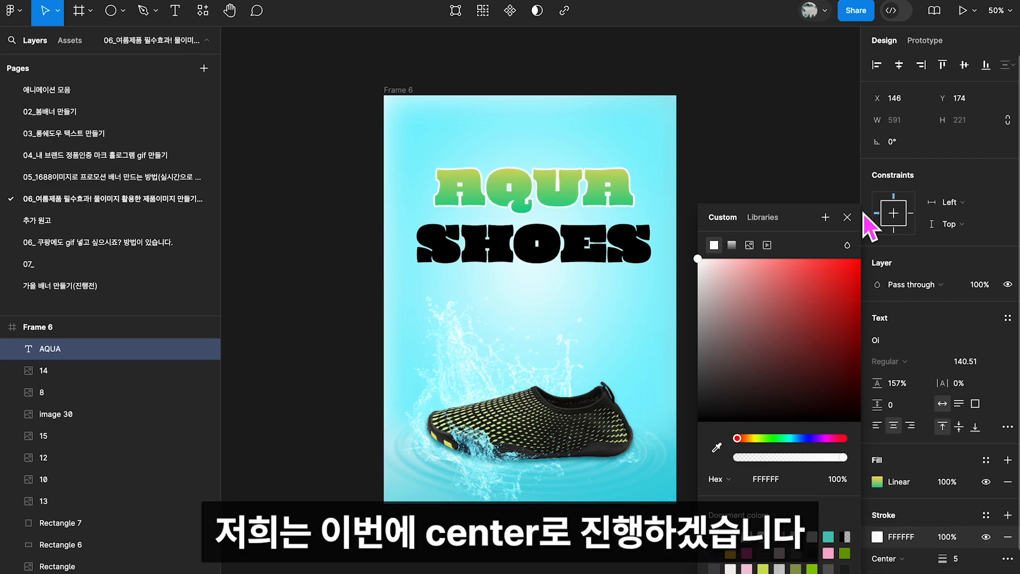
pyautogui.click(848, 216)
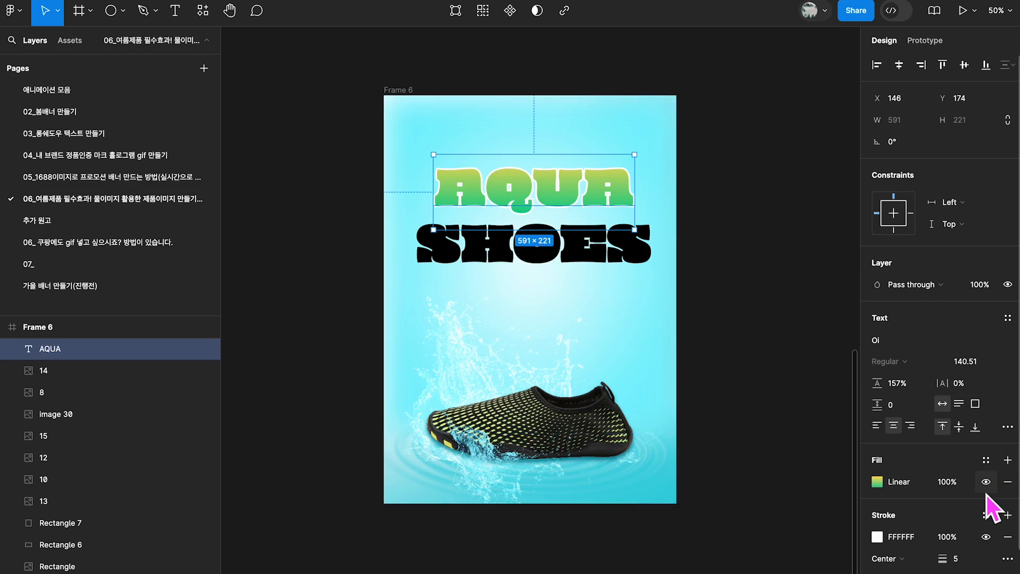
# Step: Add a drop shadow effect to the AQUA text
pyautogui.scroll(-2, 987, 494)
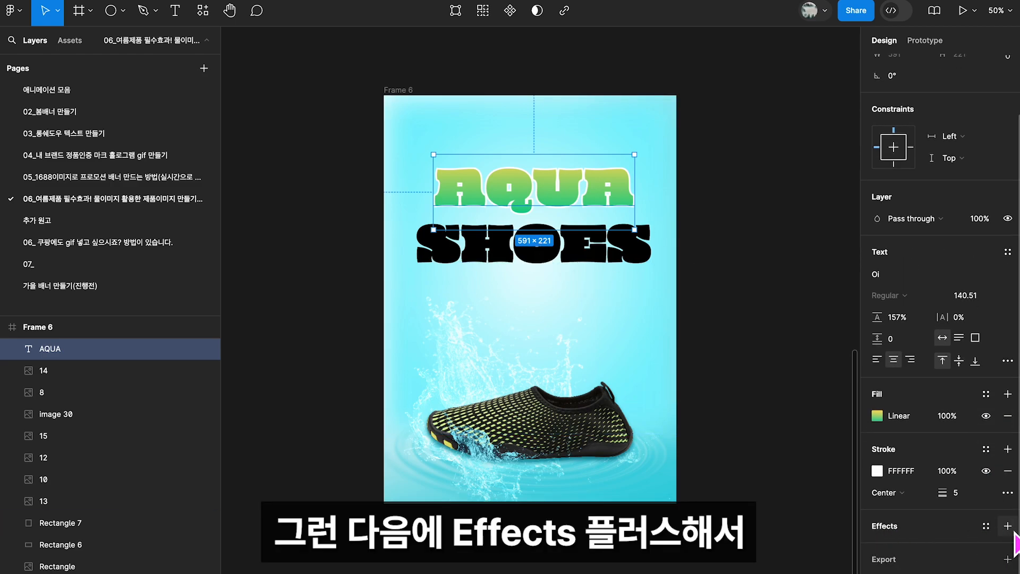
pyautogui.click(1007, 526)
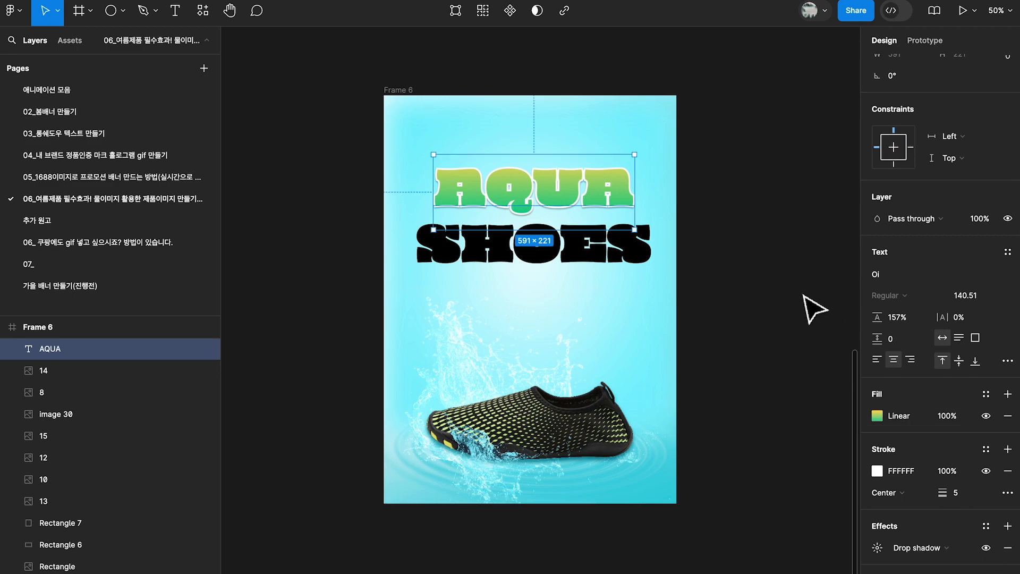
pyautogui.click(810, 306)
pyautogui.click(563, 176)
pyautogui.scroll(-1, 584, 248)
# Step: Delete the unstyled black SHOES text below AQUA
pyautogui.click(587, 255)
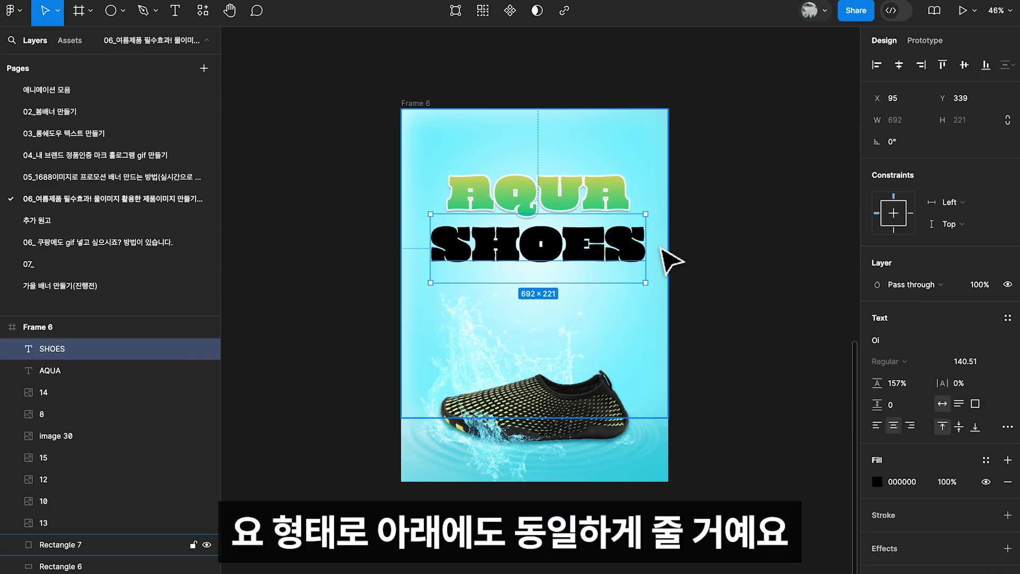
pyautogui.click(697, 263)
pyautogui.click(617, 216)
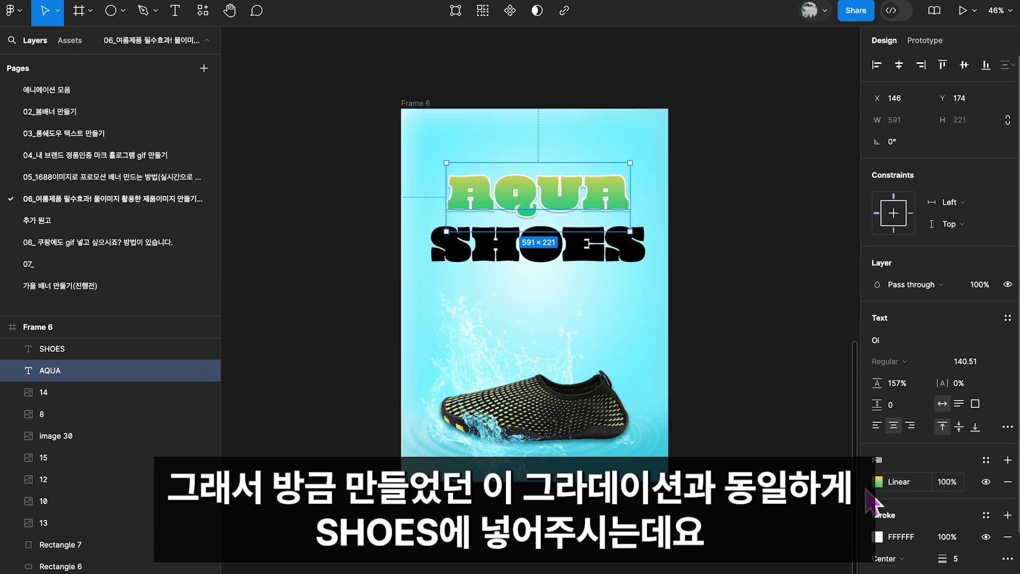
pyautogui.click(598, 265)
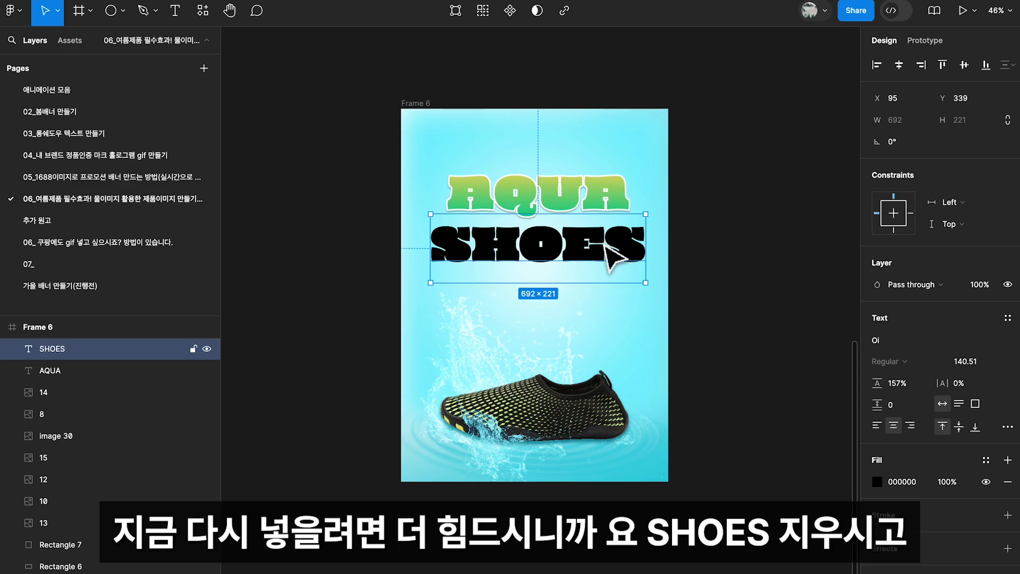
pyautogui.press('Delete')
# Step: Duplicate the styled AQUA text directly below itself and change the copy's wording to SHOES
pyautogui.click(609, 203)
pyautogui.keyDown('alt'); pyautogui.moveTo(609, 203); pyautogui.dragTo(622, 260); pyautogui.keyUp('alt')
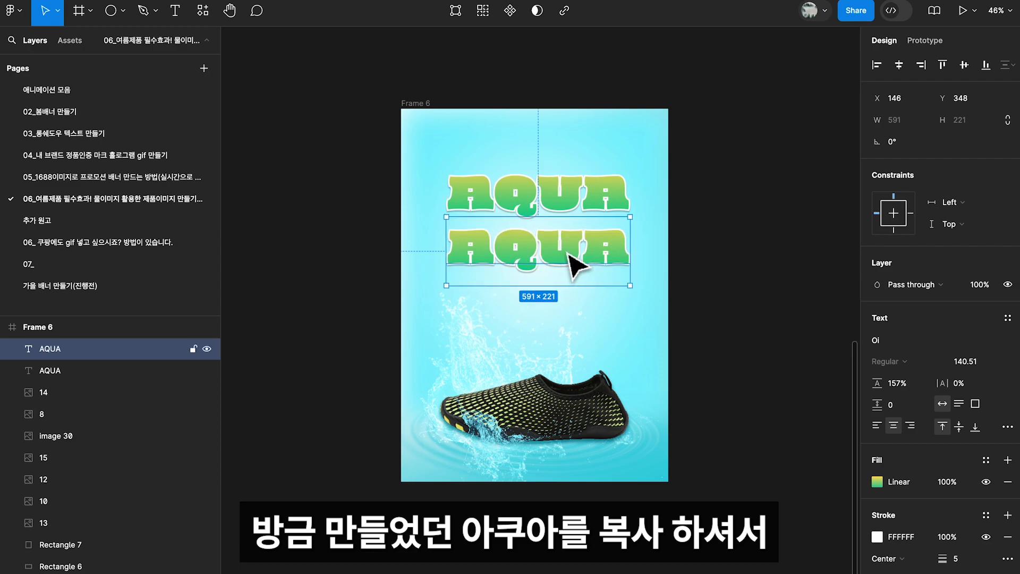
pyautogui.doubleClick(565, 249)
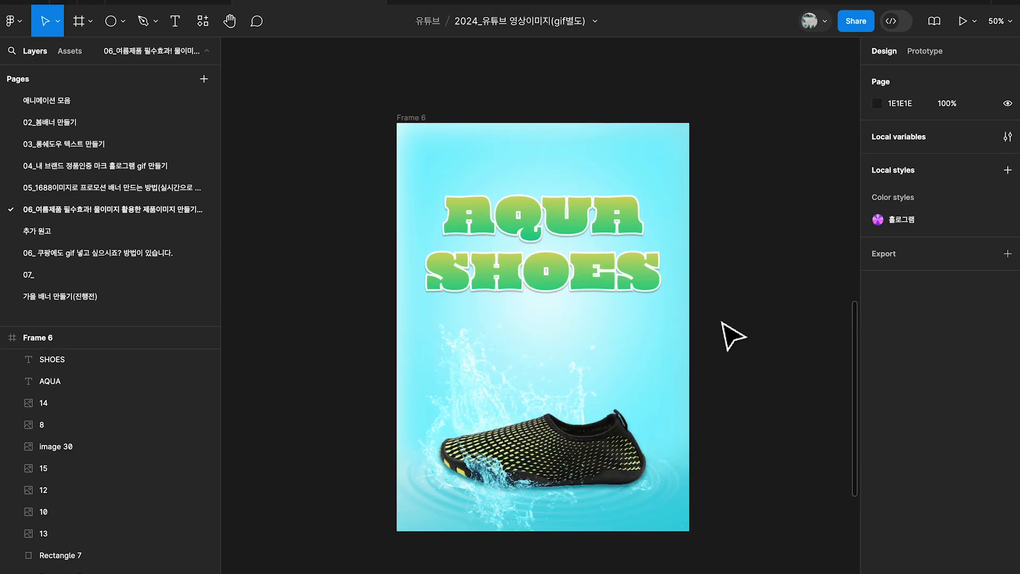
pyautogui.click(625, 278)
pyautogui.click(765, 314)
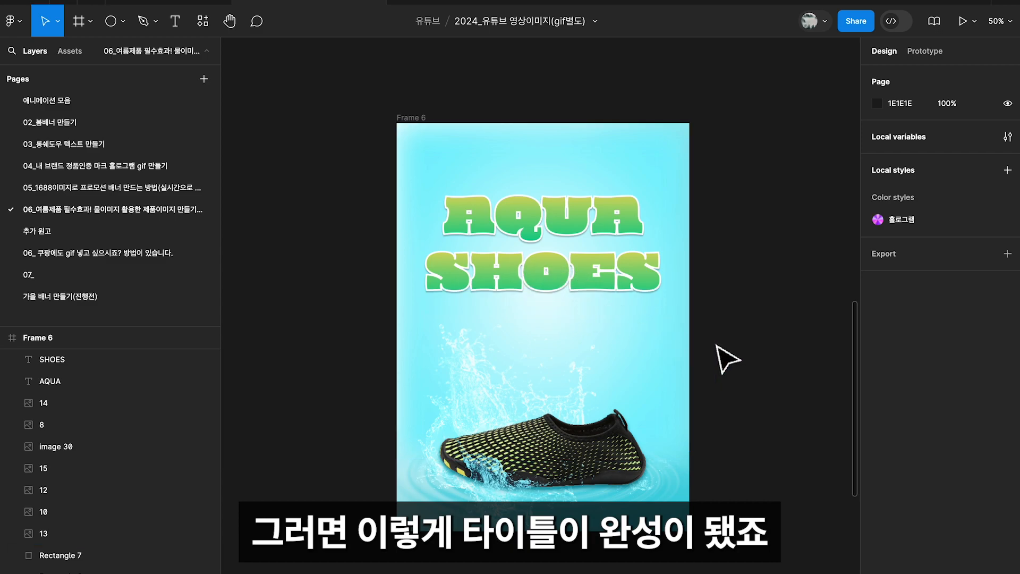
# Step: Add the text line "아이들과 함께 안전한 여름 휴가를 즐기세요" in Pretendard Regular with a font size of 40
pyautogui.press('t')
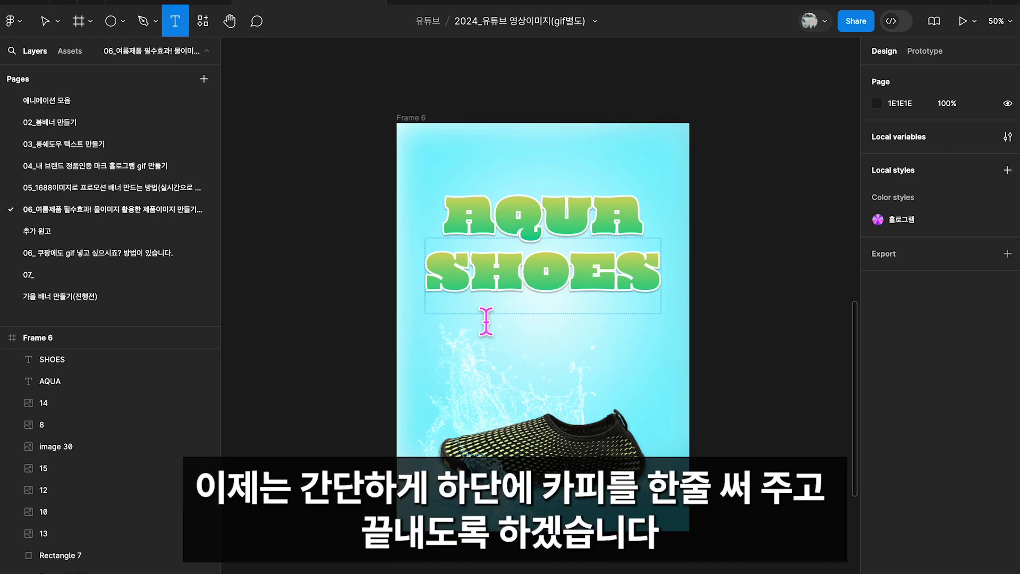
pyautogui.click(406, 321)
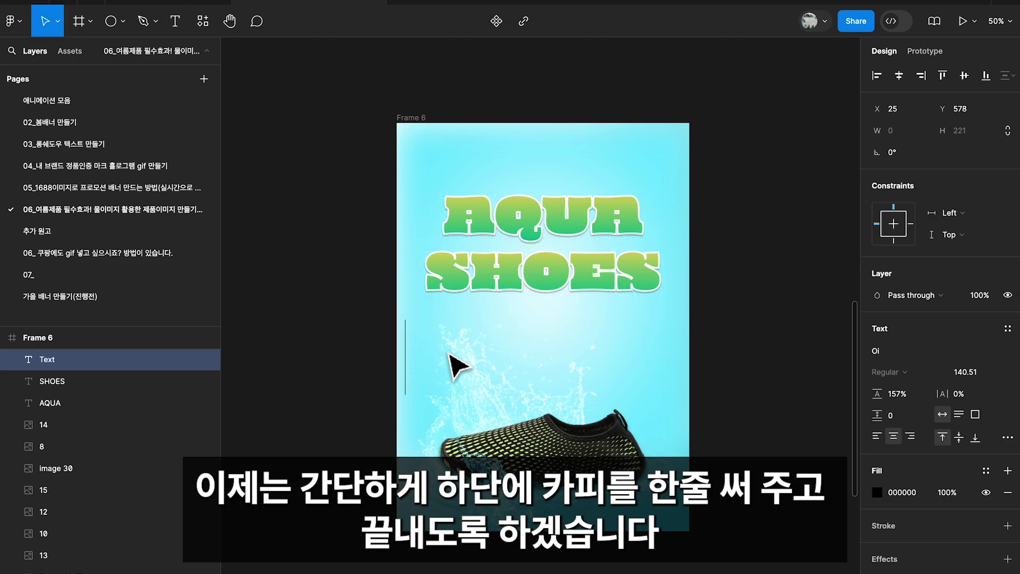
pyautogui.write('아이들과 함께 안전한 여름 휴가를 즐기세요')
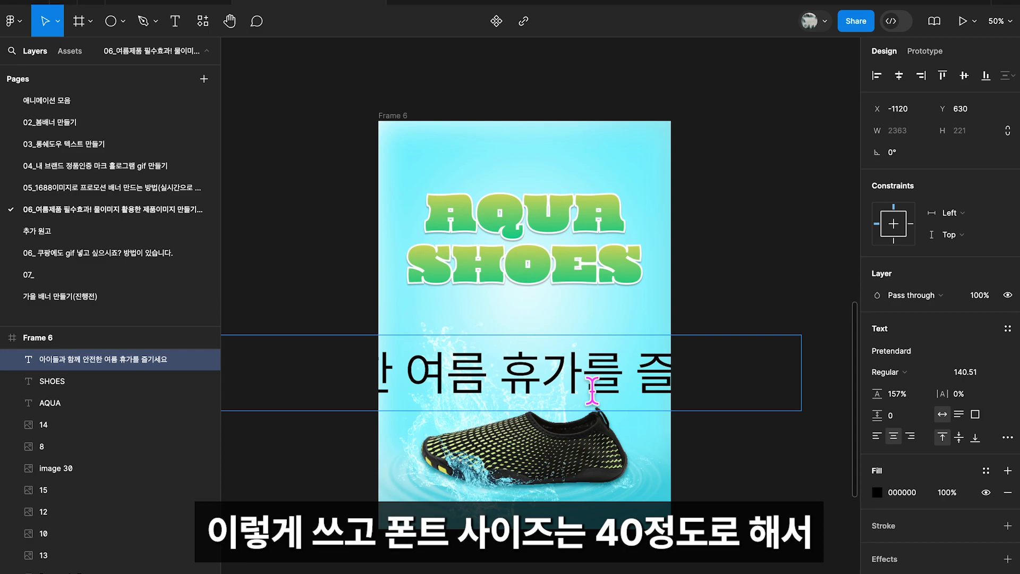
pyautogui.press('Escape')
pyautogui.write('40')
pyautogui.press('Return')
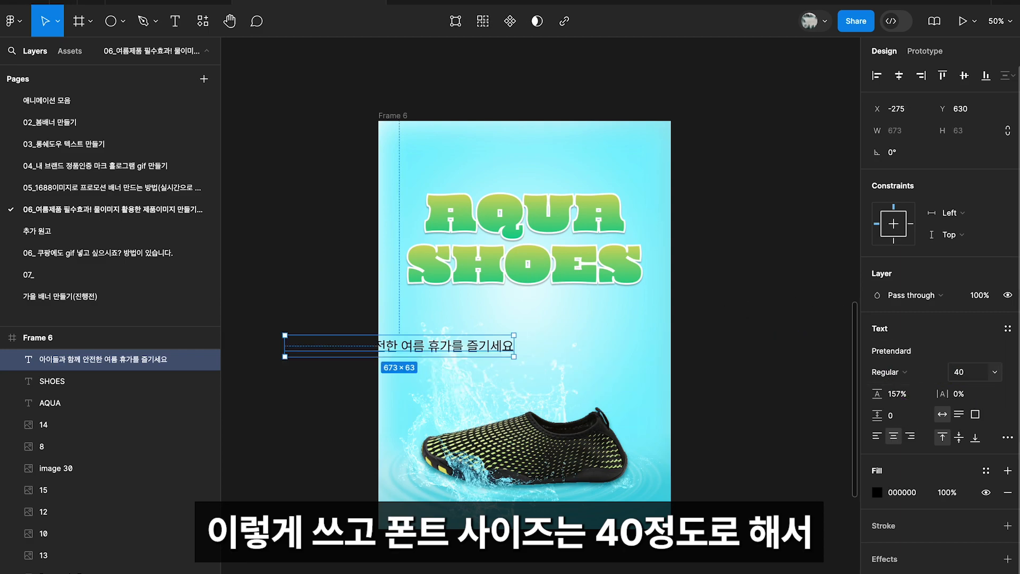
# Step: Move the tagline directly beneath the SHOES title and set its letter spacing to -4%
pyautogui.moveTo(468, 349); pyautogui.dragTo(586, 316)
pyautogui.click(959, 394)
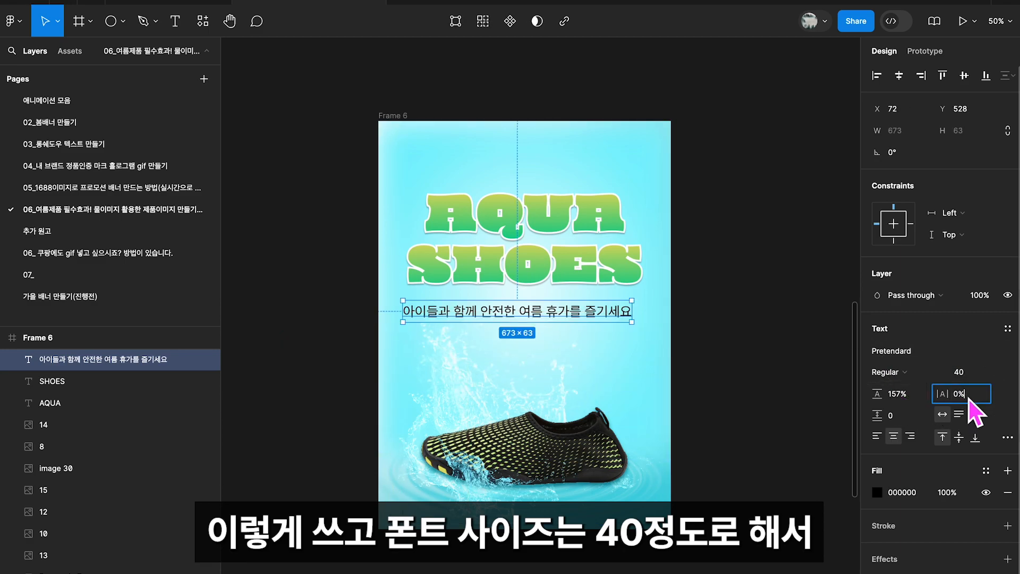
pyautogui.write('-4')
pyautogui.press('Return')
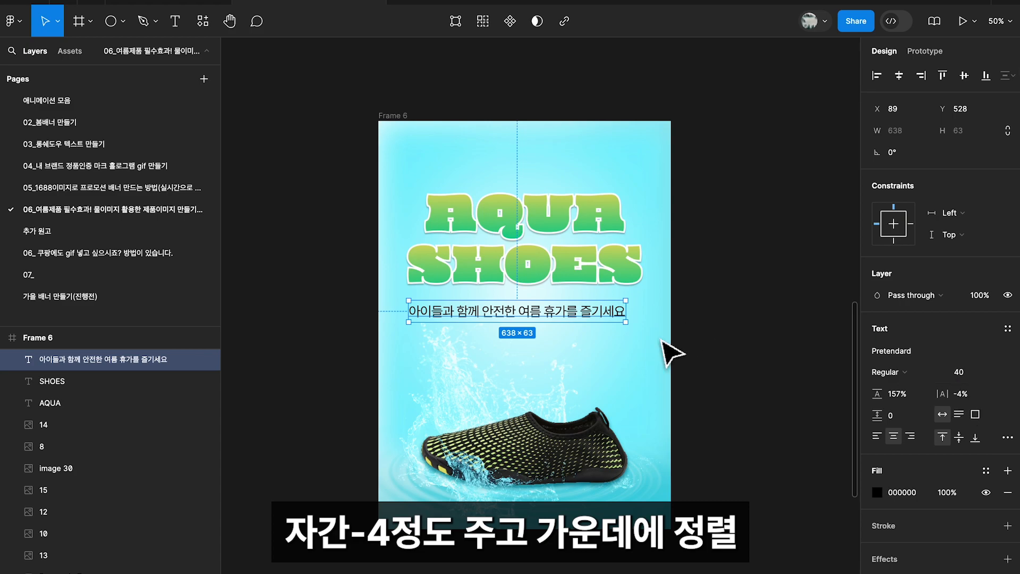
# Step: Center the tagline horizontally in the frame and align its horizontal center with the SHOES and AQUA texts
pyautogui.click(900, 75)
pyautogui.keyDown('shift'); pyautogui.click(616, 250); pyautogui.keyUp('shift')
pyautogui.keyDown('shift'); pyautogui.click(588, 221); pyautogui.keyUp('shift')
pyautogui.click(900, 75)
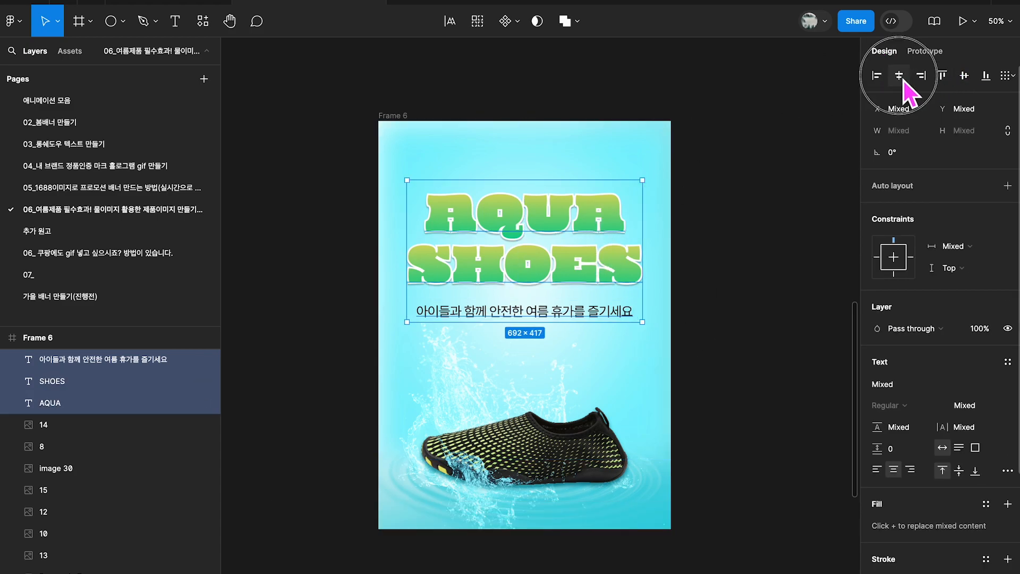
pyautogui.moveTo(614, 268); pyautogui.dragTo(616, 268)
pyautogui.click(717, 293)
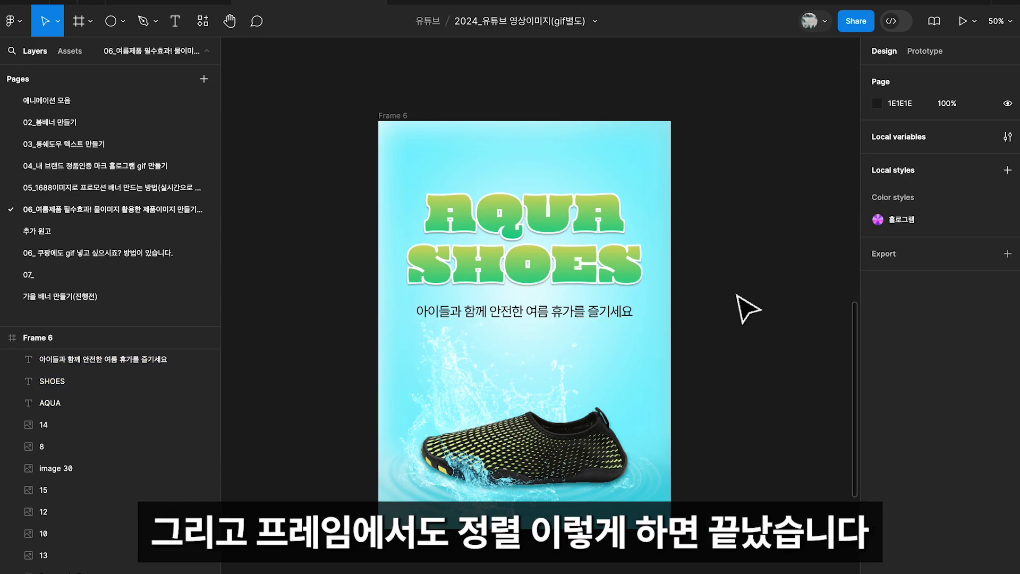
# Step: Look over the finished aqua shoe frame and the New Product and Kiwi example banners on the same page
pyautogui.scroll(1, 748, 309)
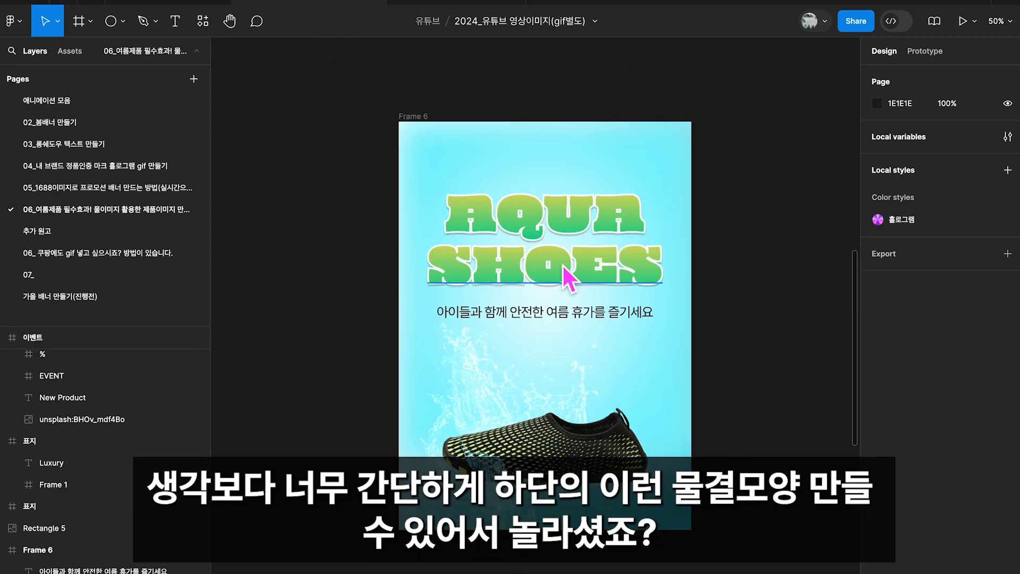
pyautogui.moveTo(699, 398); pyautogui.dragTo(682, 393)
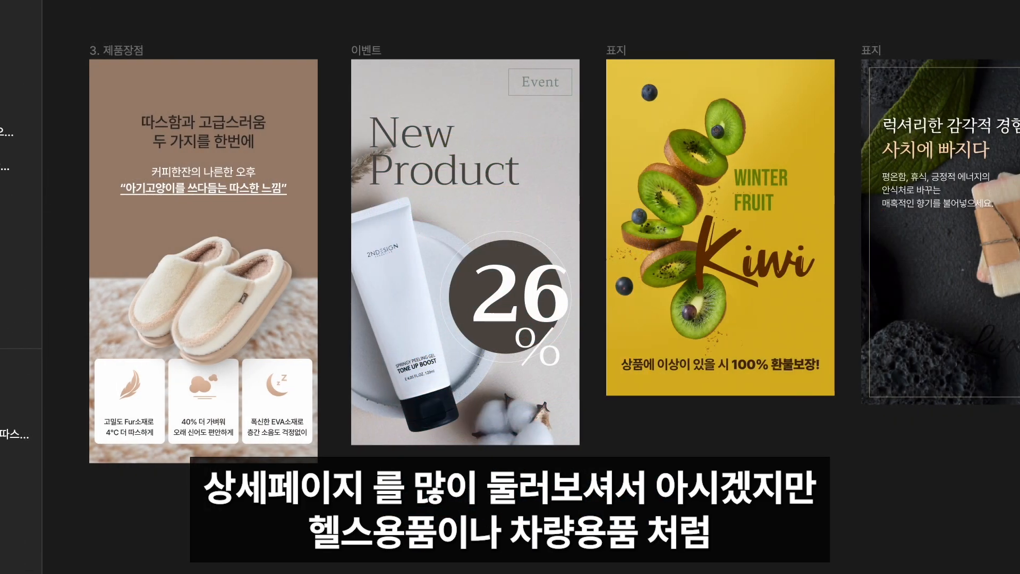
pyautogui.press('+')
pyautogui.moveTo(681, 364); pyautogui.dragTo(461, 486)
pyautogui.moveTo(753, 442); pyautogui.dragTo(666, 485)
pyautogui.moveTo(842, 492); pyautogui.dragTo(564, 505)
pyautogui.moveTo(403, 492); pyautogui.dragTo(829, 485)
pyautogui.moveTo(519, 478); pyautogui.dragTo(749, 472)
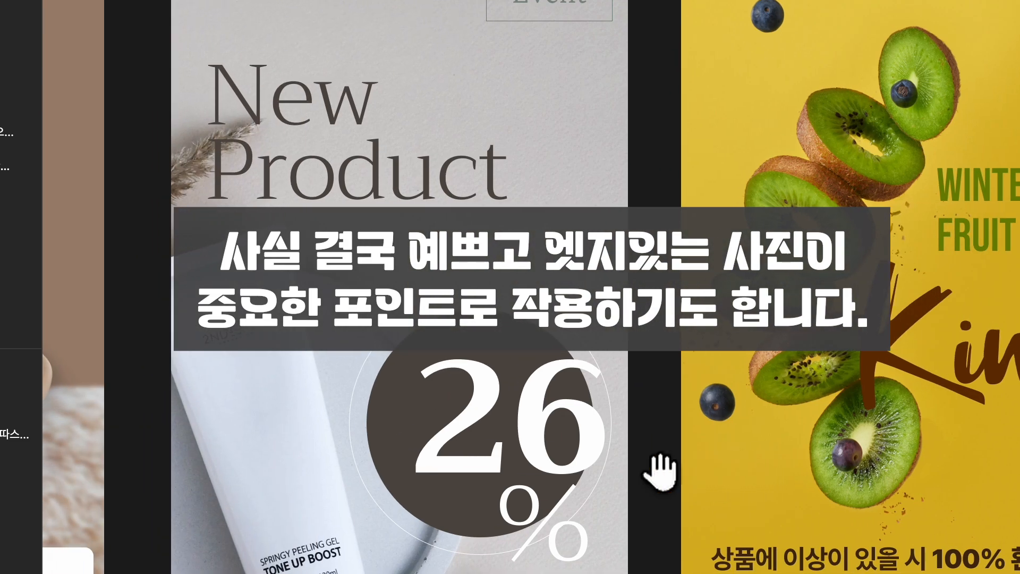
pyautogui.moveTo(684, 472); pyautogui.dragTo(735, 471)
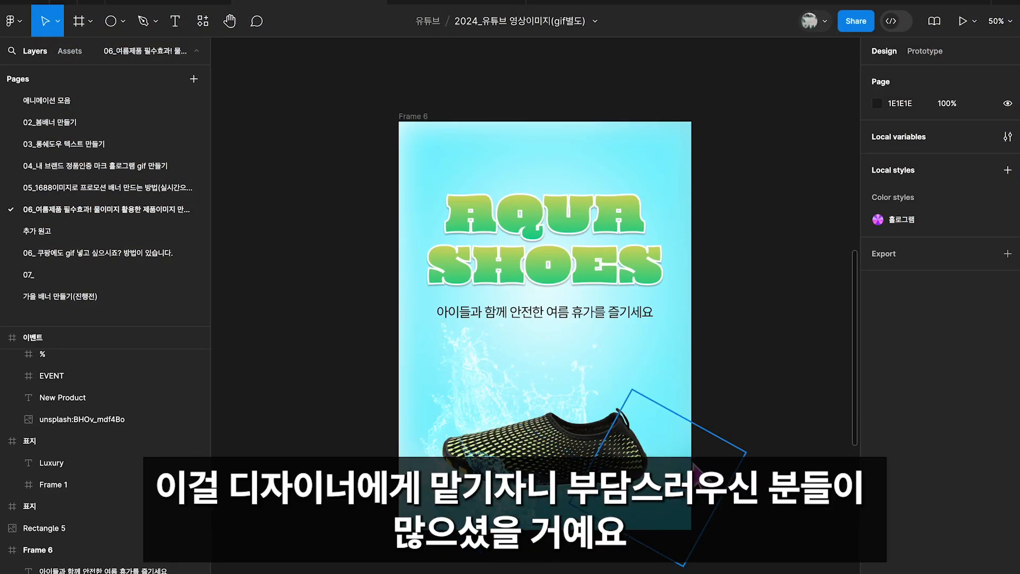
pyautogui.click(730, 482)
pyautogui.moveTo(702, 399); pyautogui.dragTo(685, 394)
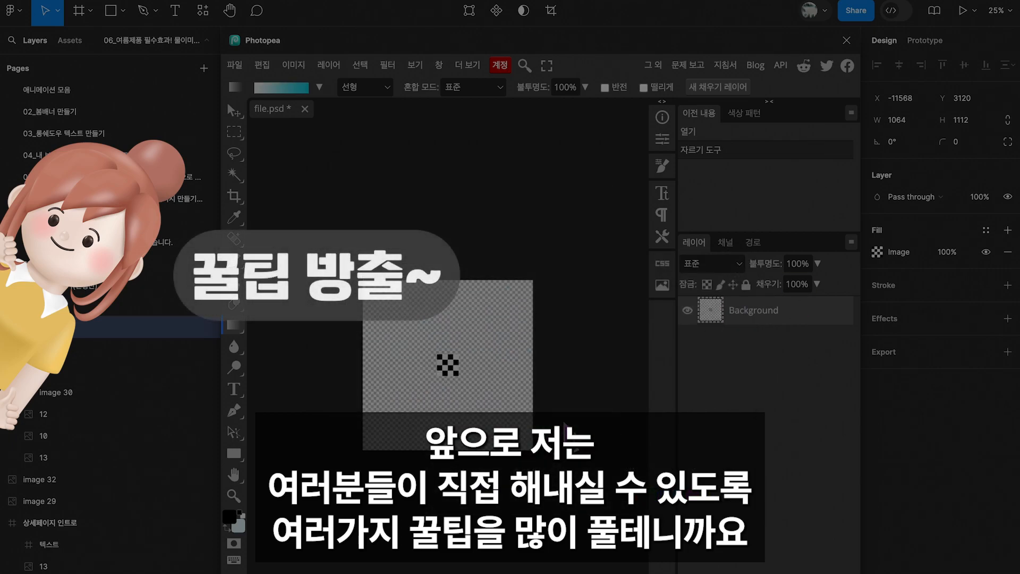
# Step: In Photopea, fill the Background layer with a diagonal white-to-turquoise gradient and apply the ZigZag distortion filter
pyautogui.moveTo(397, 315); pyautogui.dragTo(540, 452)
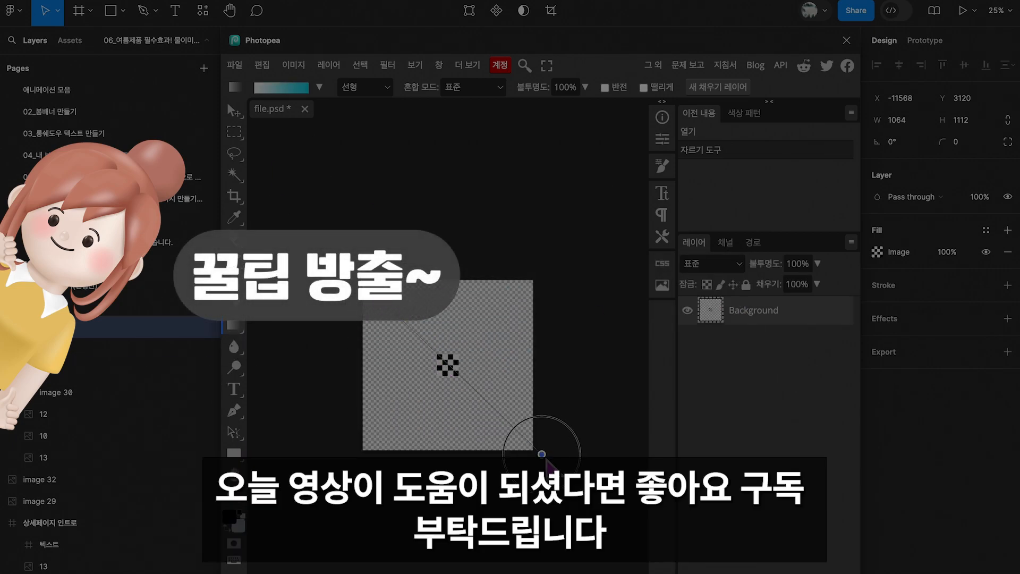
pyautogui.click(387, 65)
pyautogui.moveTo(420, 285)
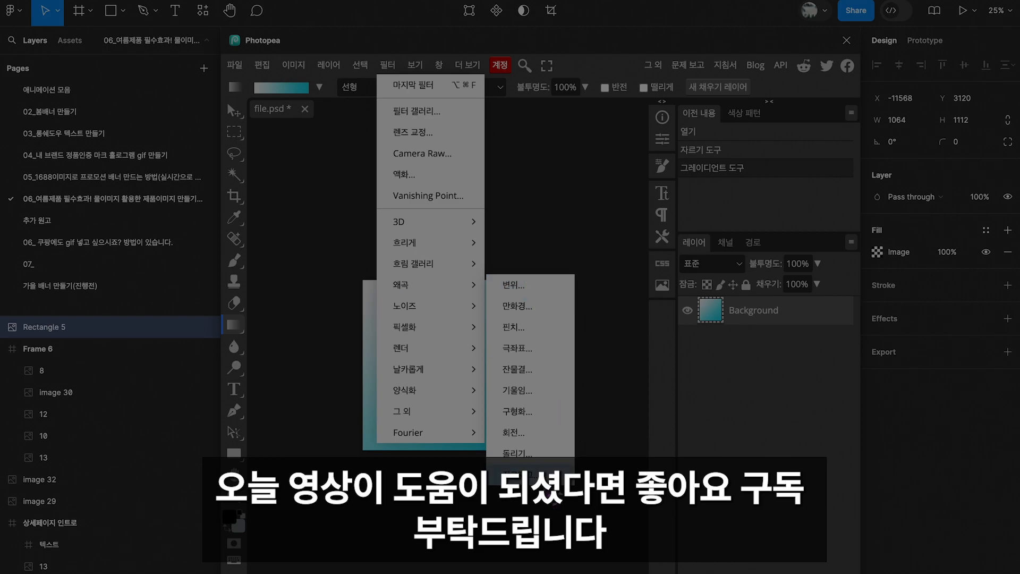
pyautogui.click(518, 474)
pyautogui.moveTo(488, 215); pyautogui.dragTo(511, 215)
pyautogui.moveTo(438, 257)
pyautogui.mouseDown()
pyautogui.moveTo(456, 260)
pyautogui.moveTo(420, 257)
pyautogui.mouseUp()
pyautogui.press('Return')
pyautogui.click(388, 65)
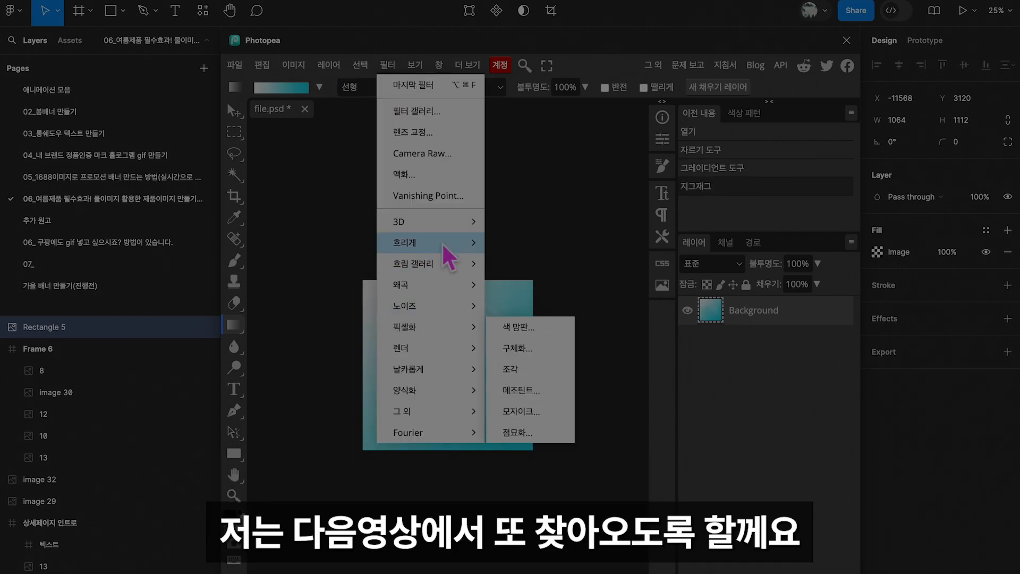